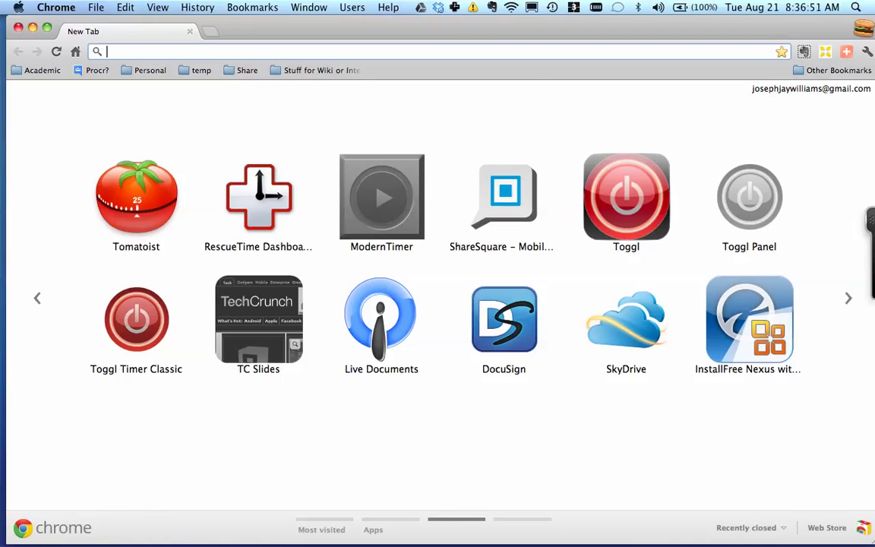
Go to cognitivescience.co and start creating a new site from the Sites dashboard
text(cognitivescience.co)
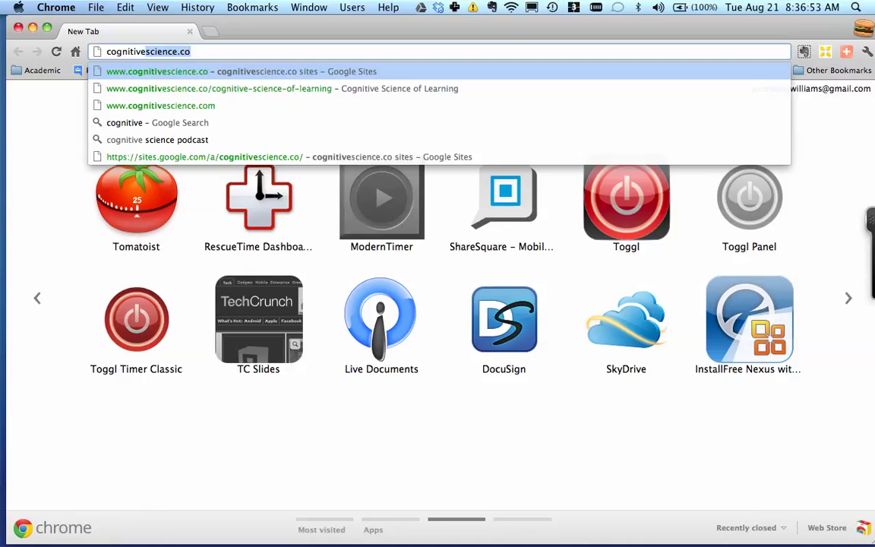
key(Return)
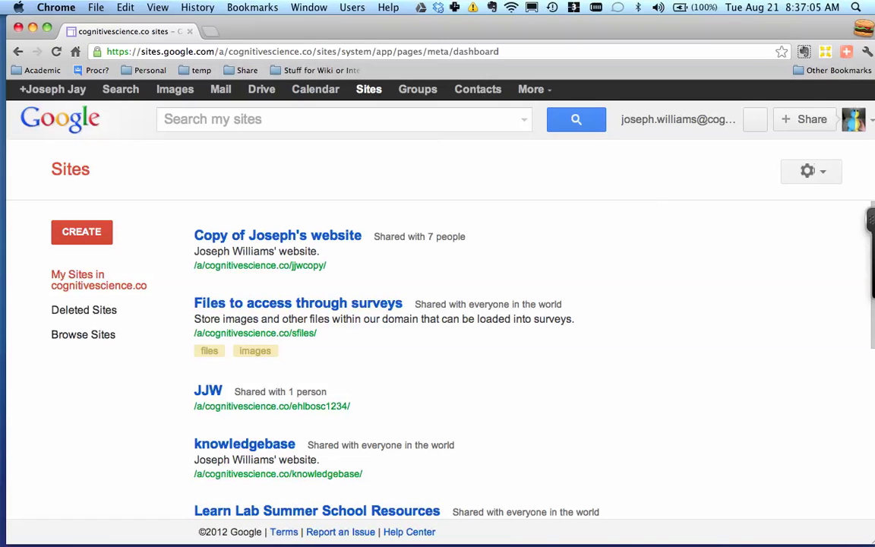
key(super+r)
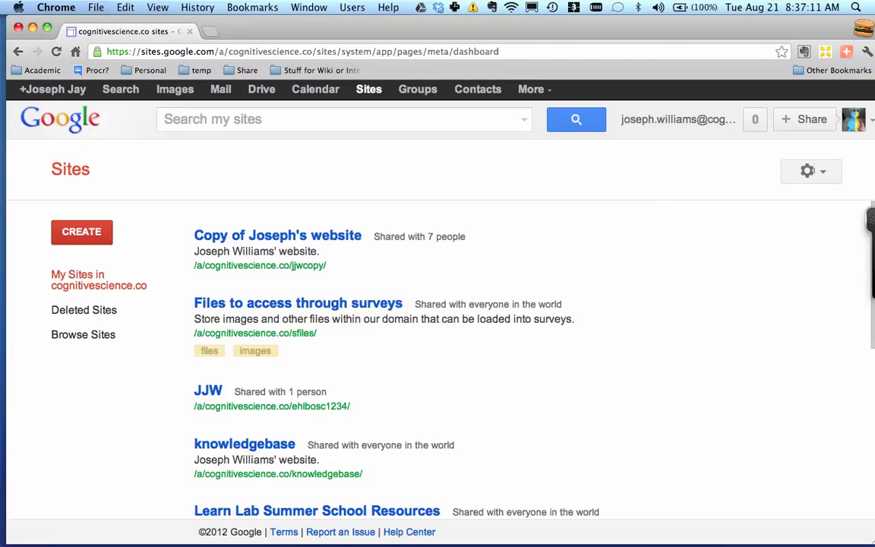
key(super+r)
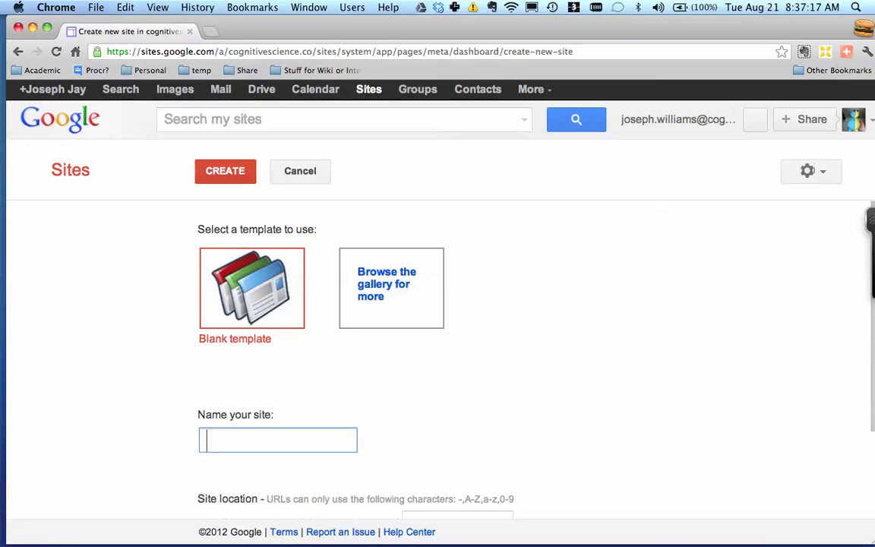
Name the new site "perts" and check its site location
text(perts)
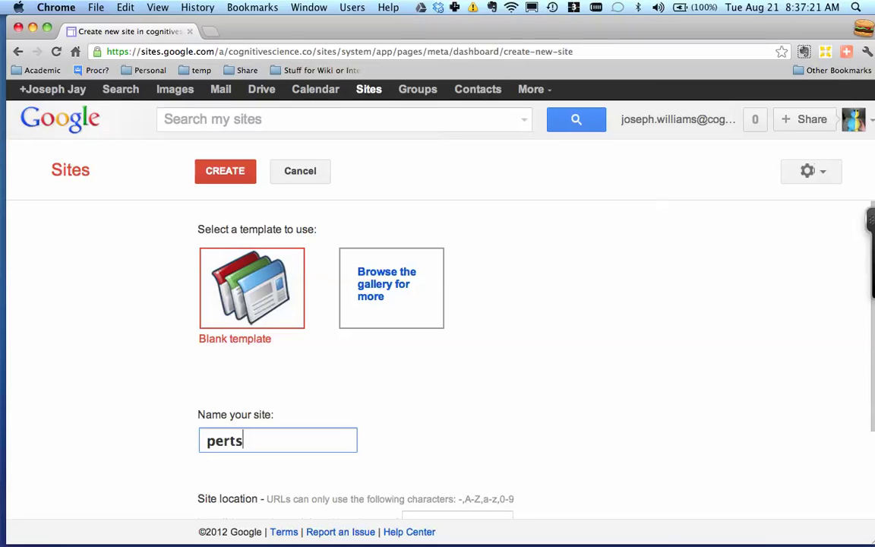
scroll(438, 342, down, 3)
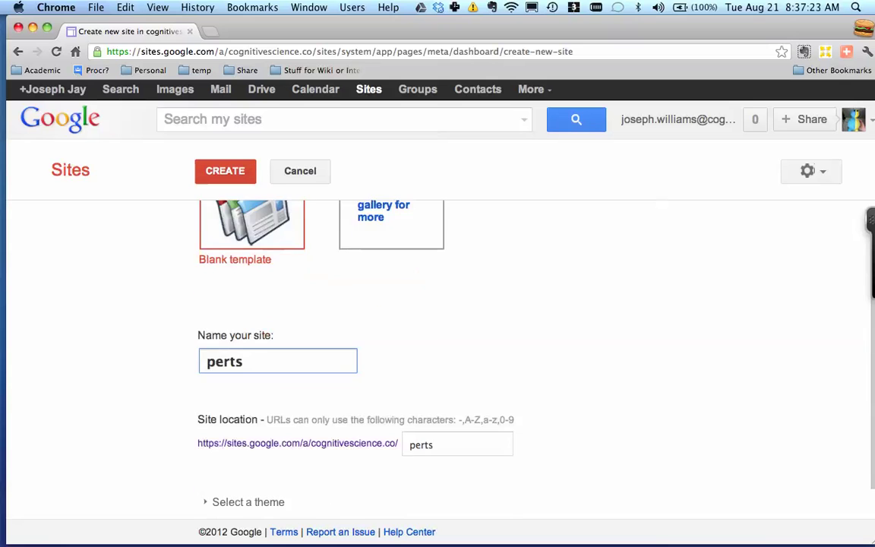
scroll(438, 342, up, 3)
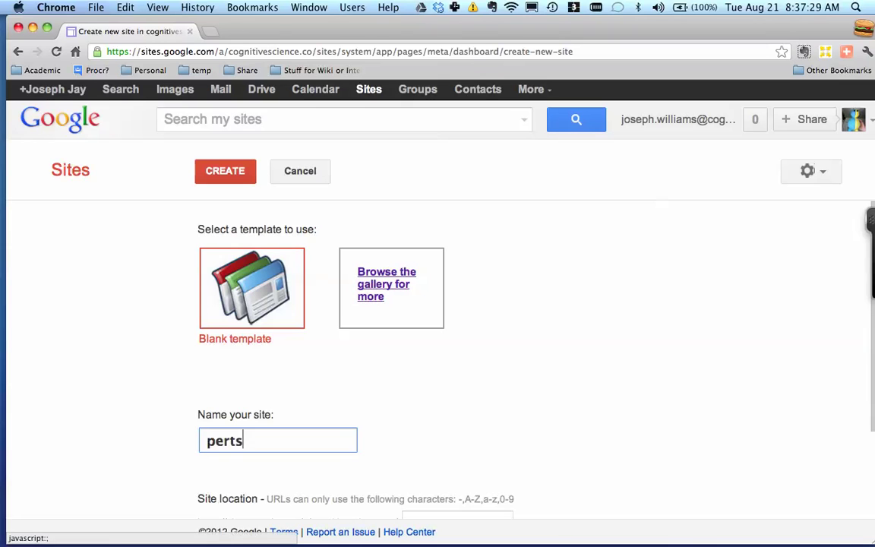
View the details of the Learning Site Template in the template gallery and close the gallery
click(387, 285)
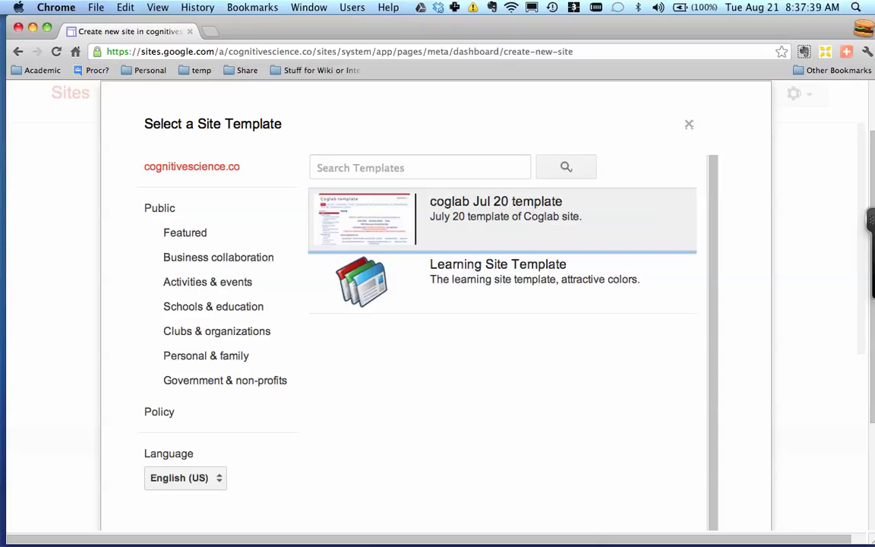
click(502, 281)
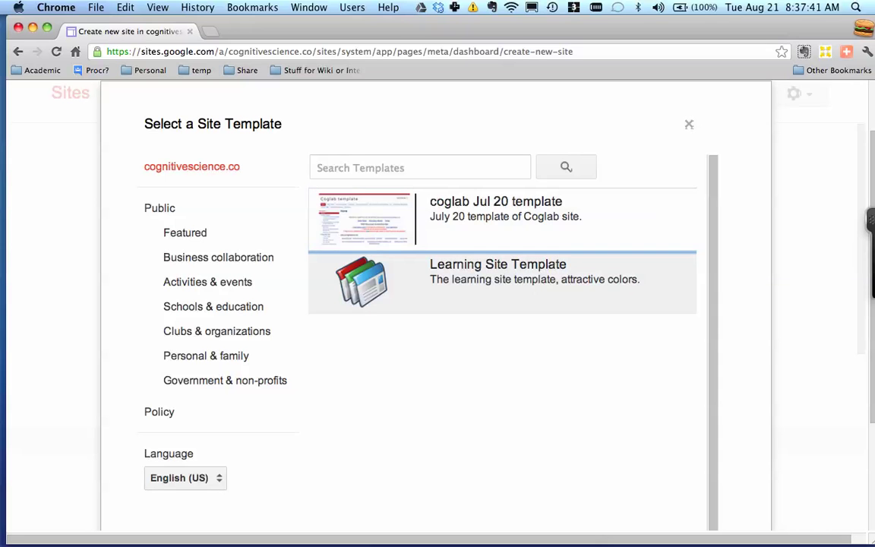
click(502, 281)
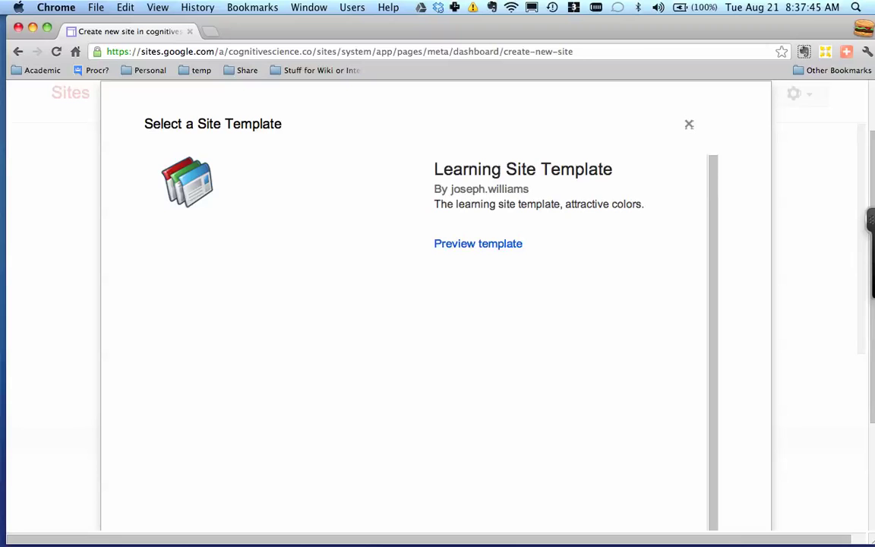
click(689, 123)
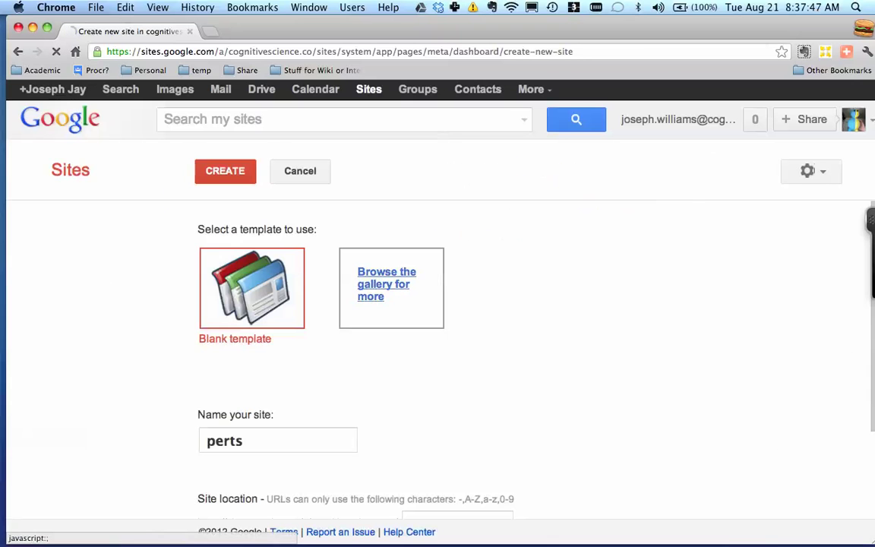
Reopen the template gallery and browse the public Schools & education and Clubs & organizations templates
click(386, 284)
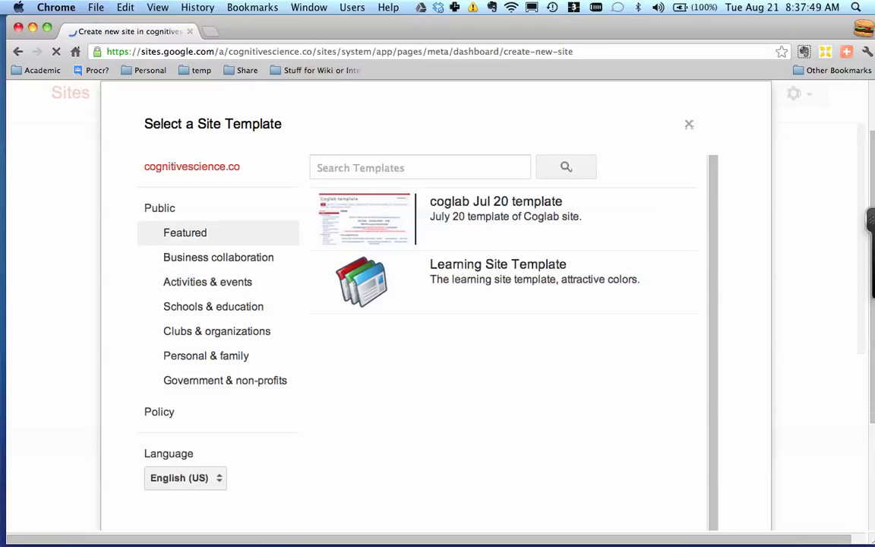
click(213, 306)
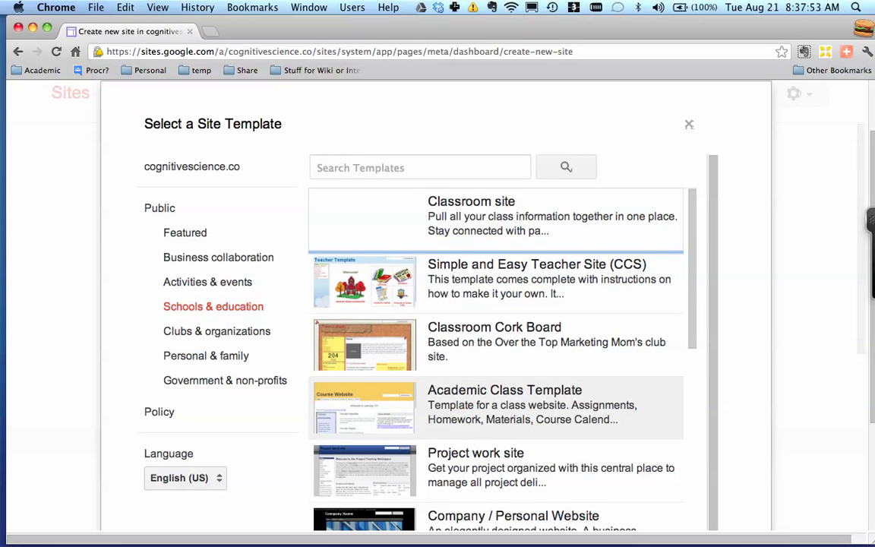
click(217, 331)
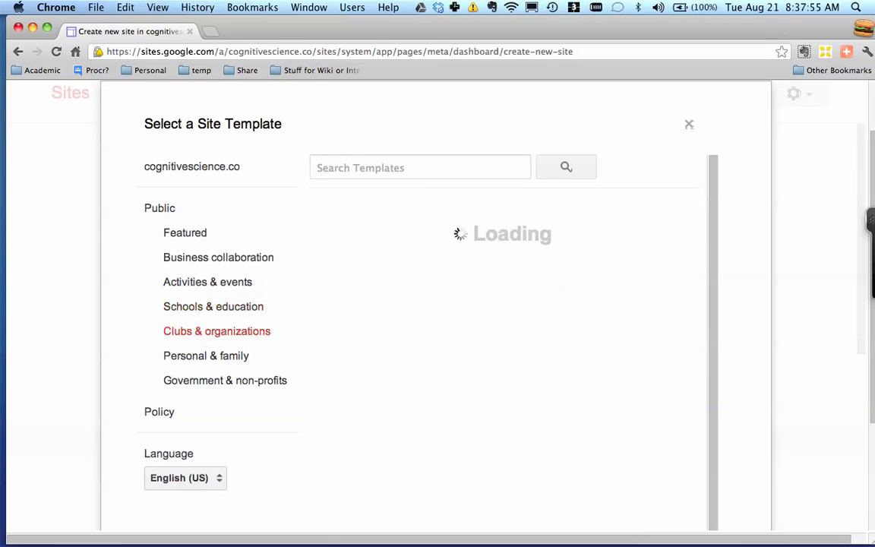
scroll(496, 327, down, 1)
scroll(498, 296, down, 5)
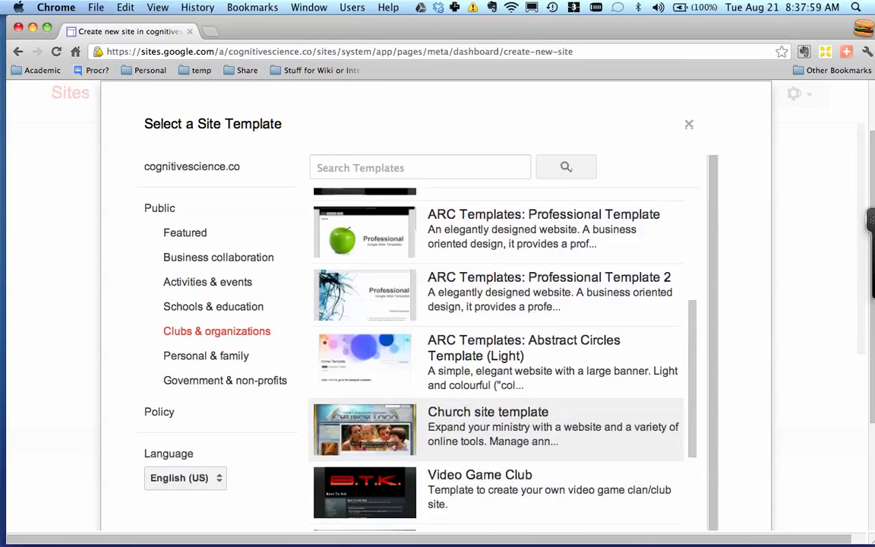
scroll(498, 296, up, 10)
scroll(497, 335, down, 15)
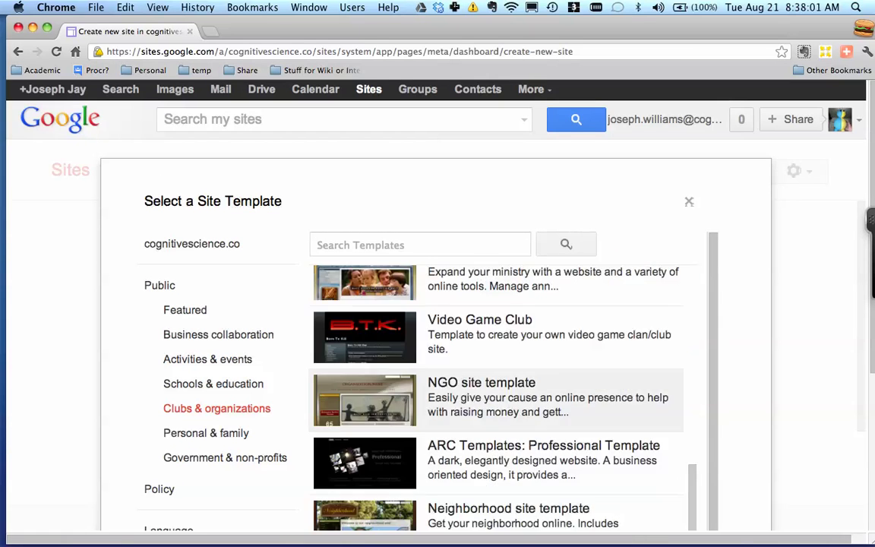
scroll(498, 350, down, 5)
scroll(497, 357, up, 4)
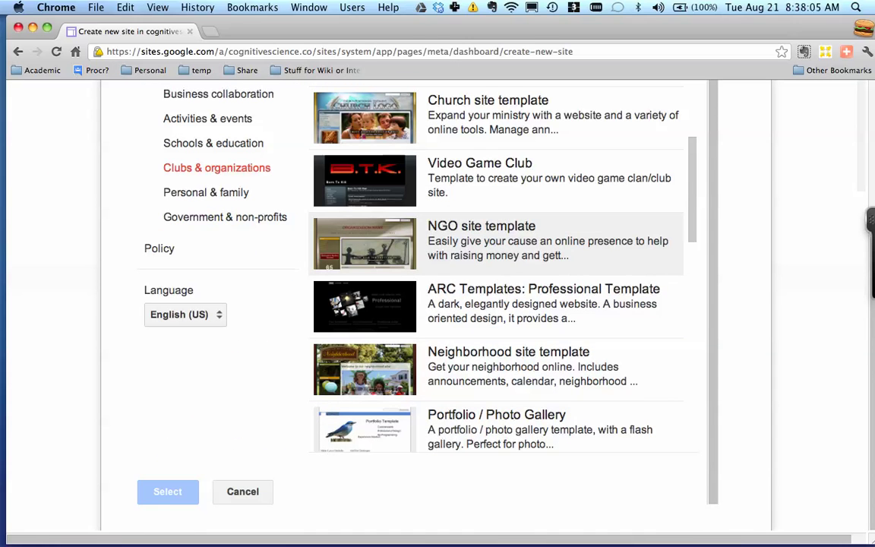
scroll(221, 216, up, 4)
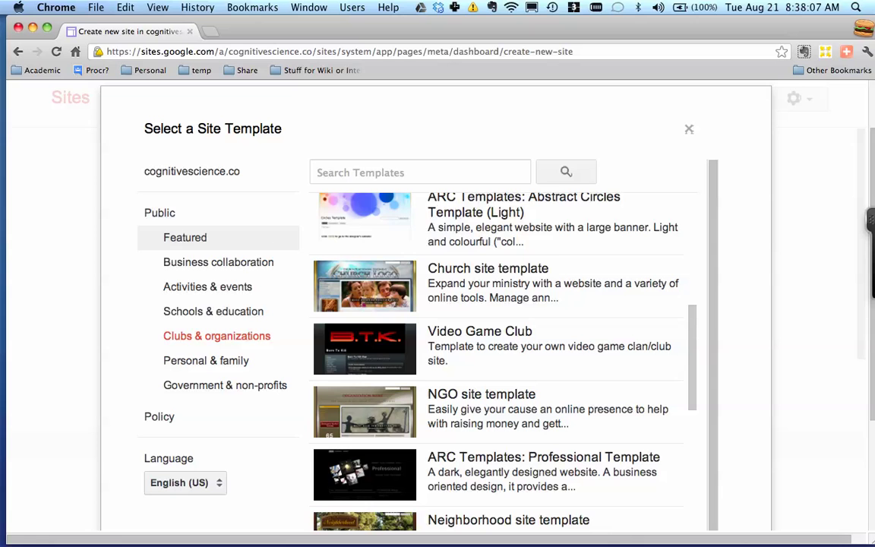
Find the Training Site Template among the Business collaboration templates and open its preview
click(218, 263)
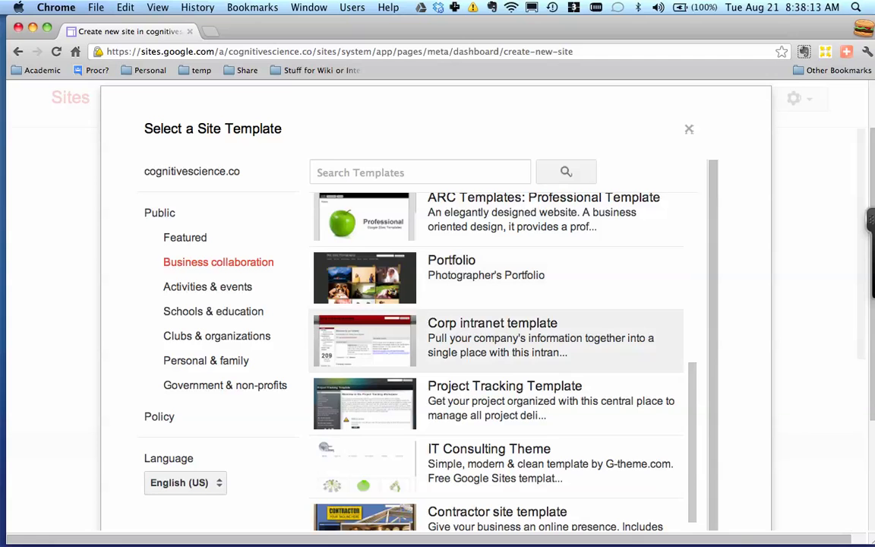
scroll(498, 342, down, 4)
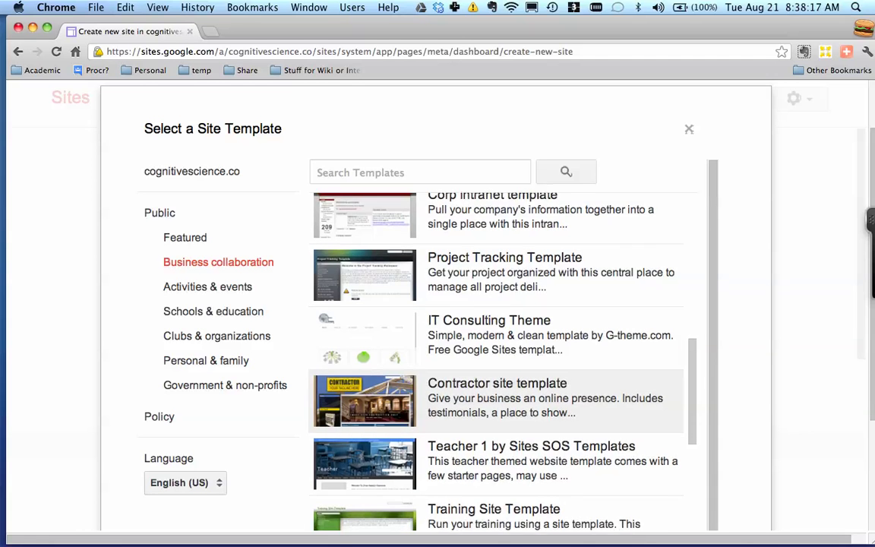
scroll(498, 405, down, 2)
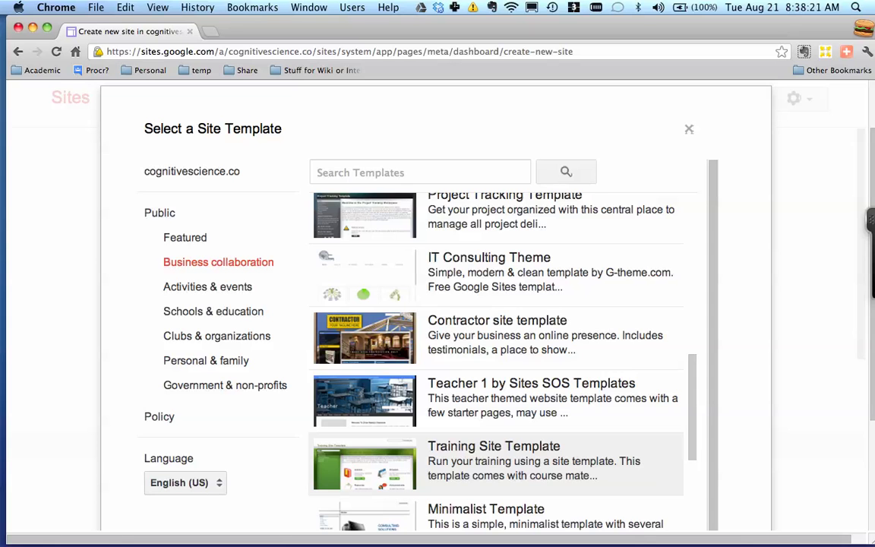
click(494, 461)
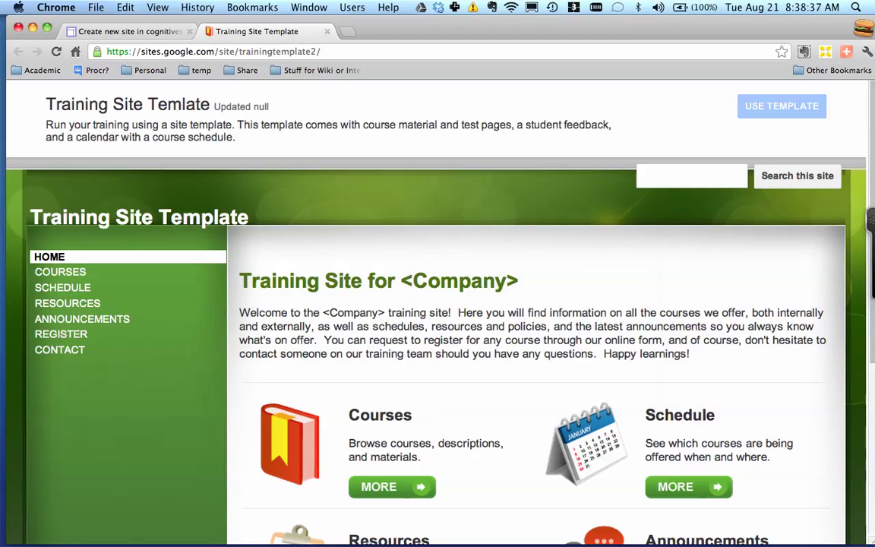
Examine the template's home page, its Courses page and the Course A page with the training calendar
scroll(438, 319, down, 3)
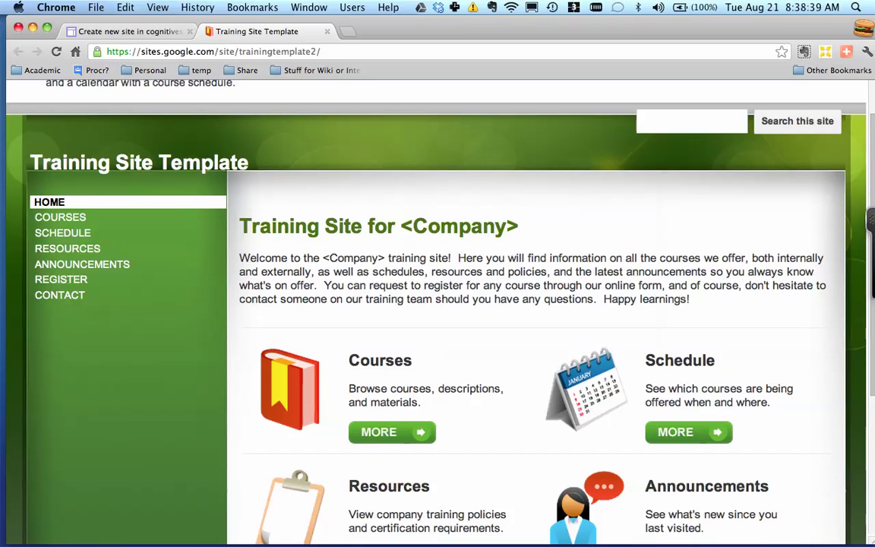
click(408, 432)
scroll(408, 433, down, 8)
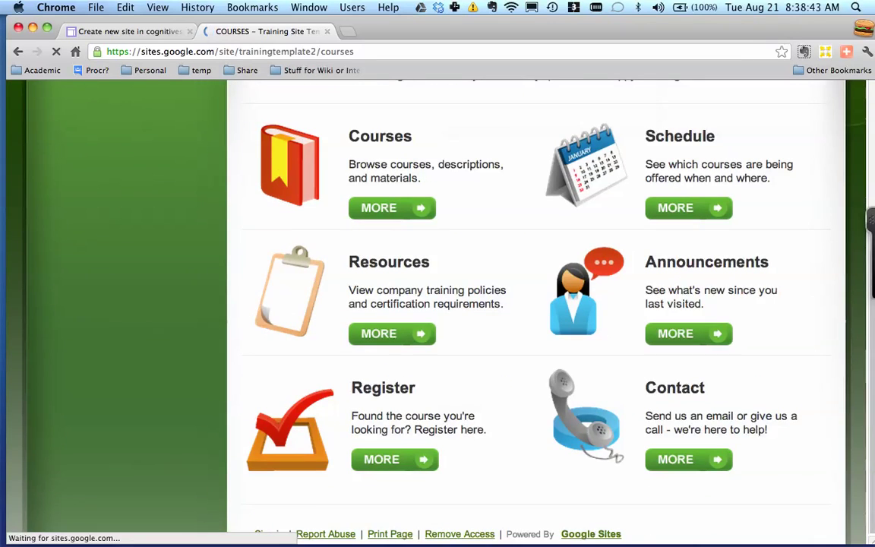
scroll(486, 304, down, 5)
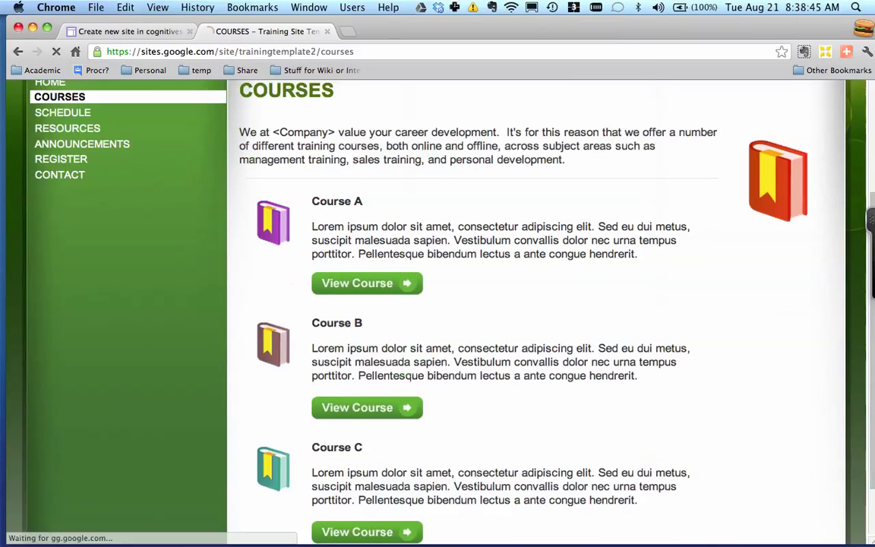
click(357, 282)
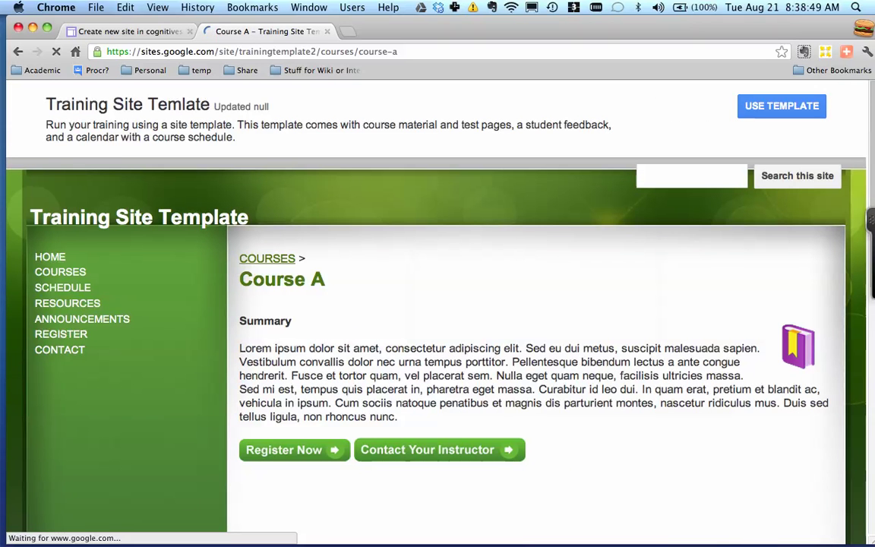
scroll(437, 304, down, 3)
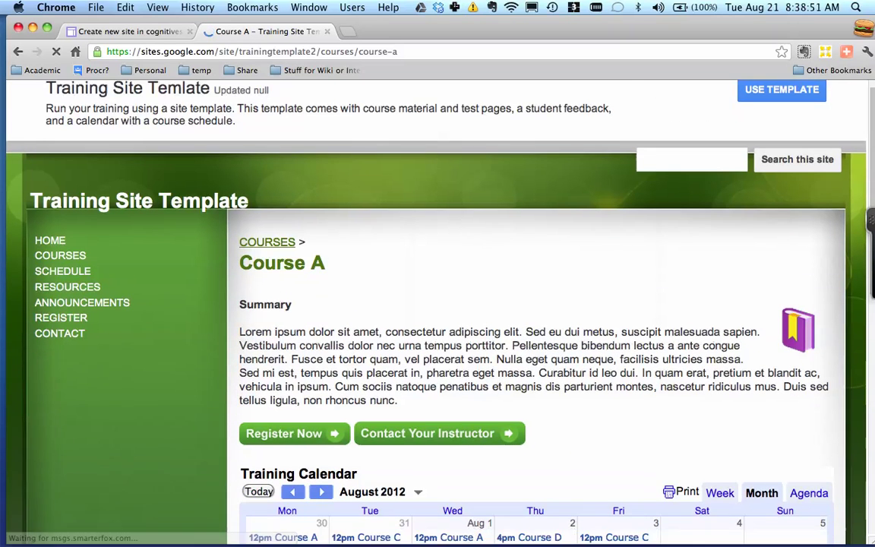
Open the template's Register page and examine its embedded course registration form
click(295, 354)
scroll(294, 354, down, 8)
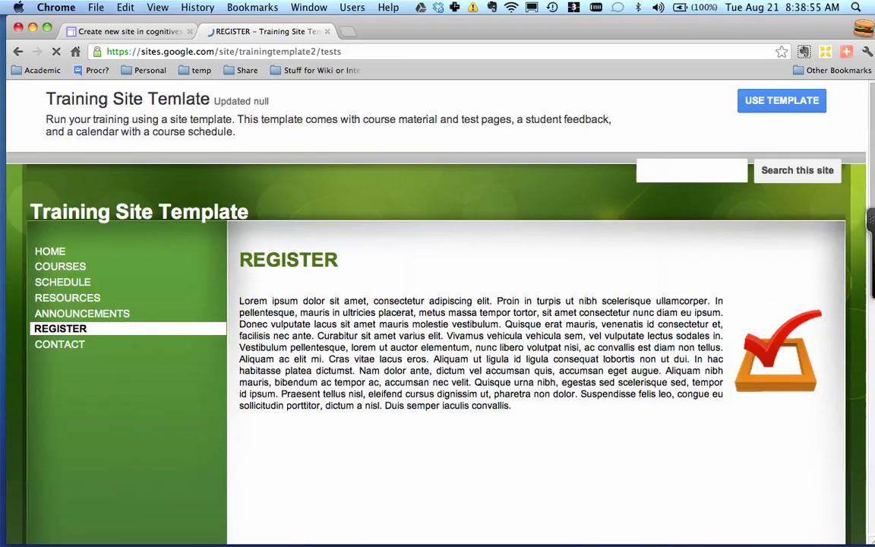
scroll(438, 304, down, 5)
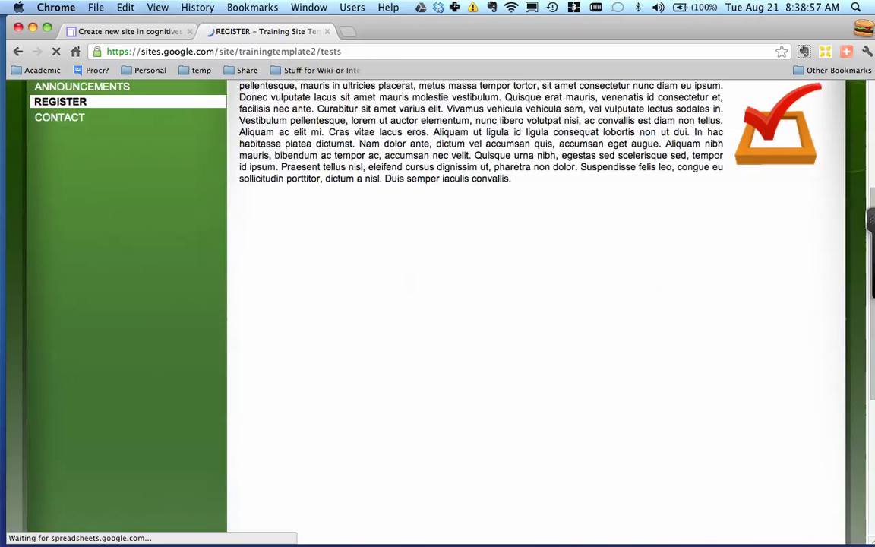
scroll(438, 312, down, 8)
scroll(438, 311, up, 13)
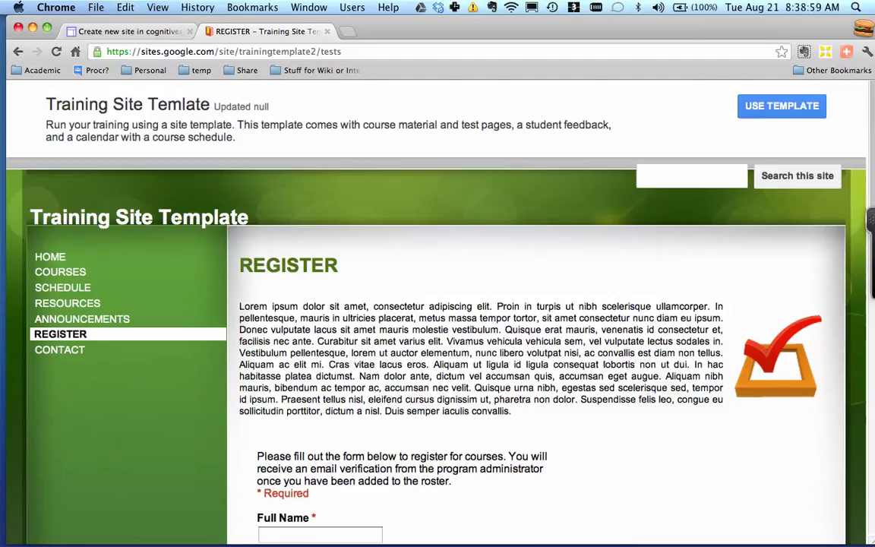
scroll(438, 304, down, 5)
scroll(438, 304, down, 5)
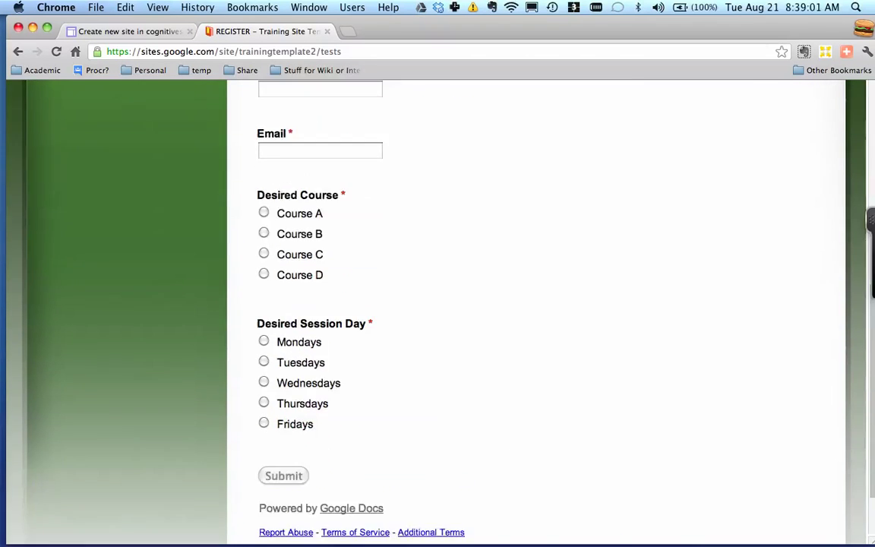
scroll(438, 304, down, 1)
scroll(438, 304, up, 10)
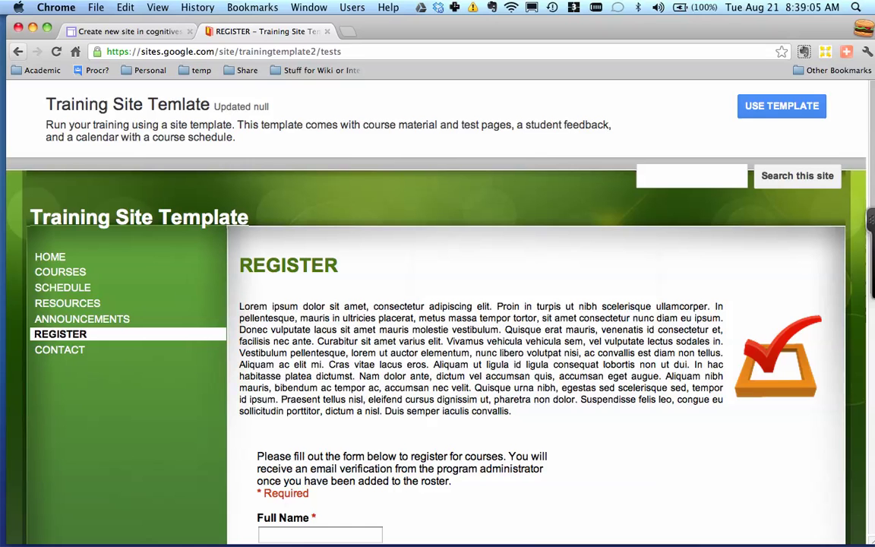
Go back through the visited pages to the home page of the template preview
click(18, 52)
click(18, 51)
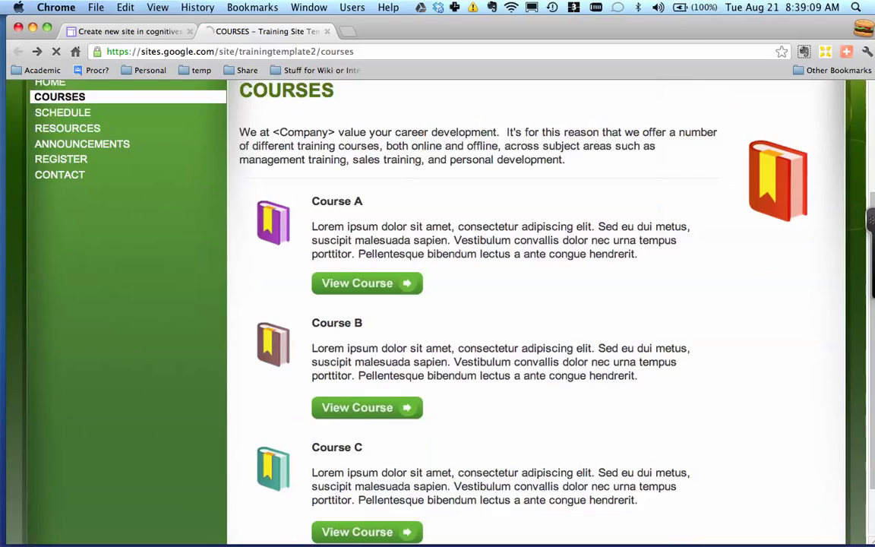
click(18, 51)
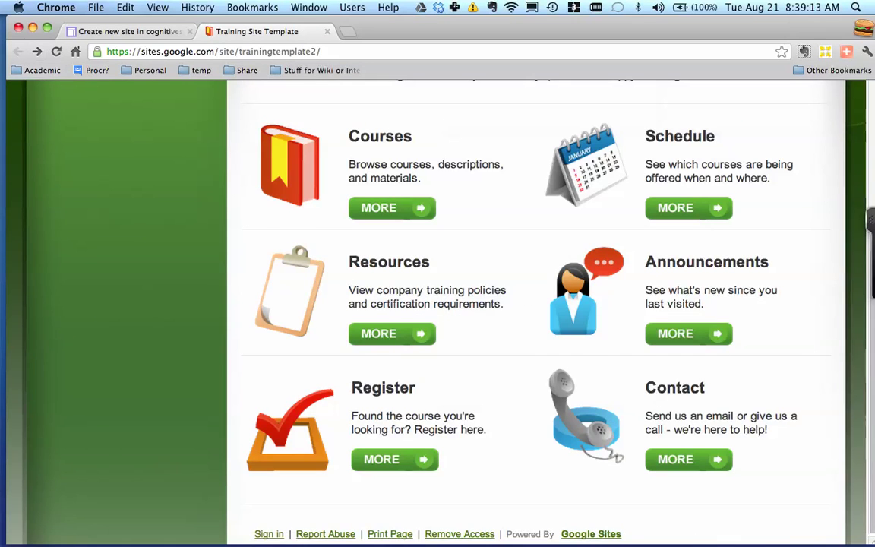
scroll(441, 312, up, 3)
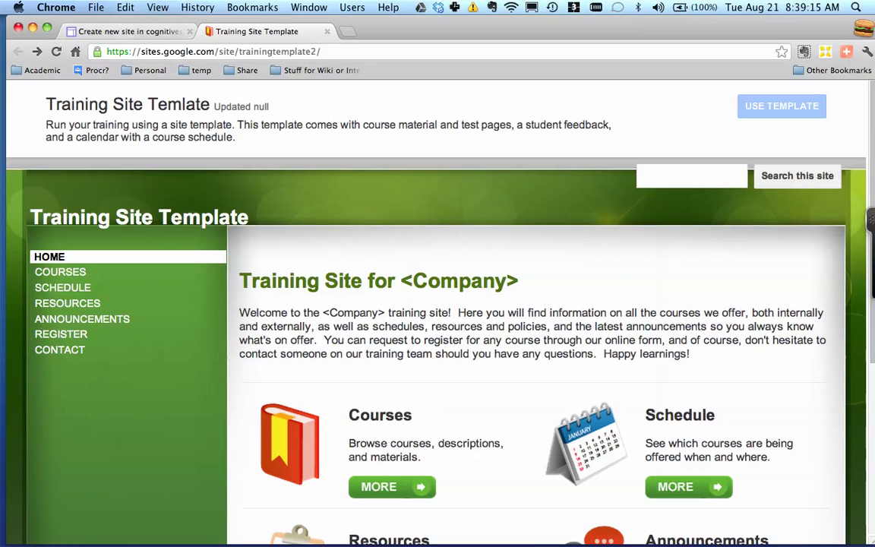
Return from the Training Site Template to the template gallery and list the Government & non-profits templates
click(137, 31)
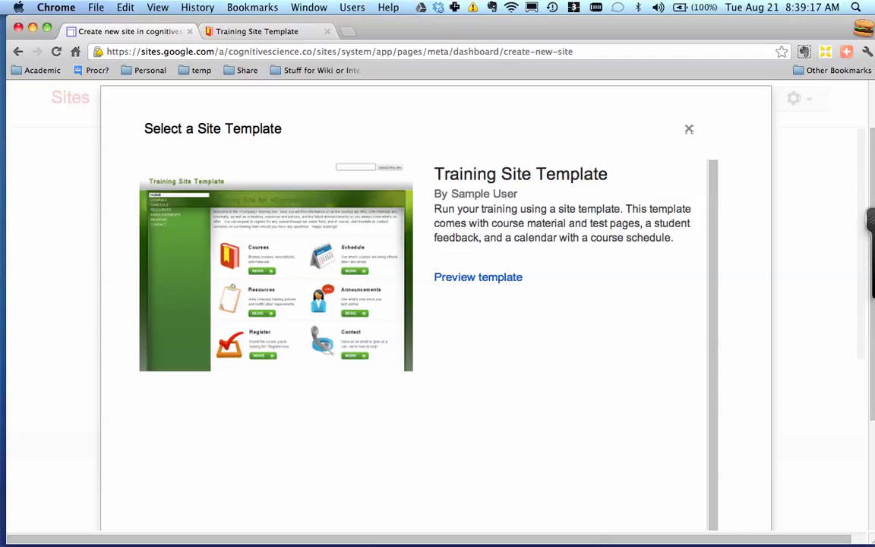
click(690, 129)
click(387, 284)
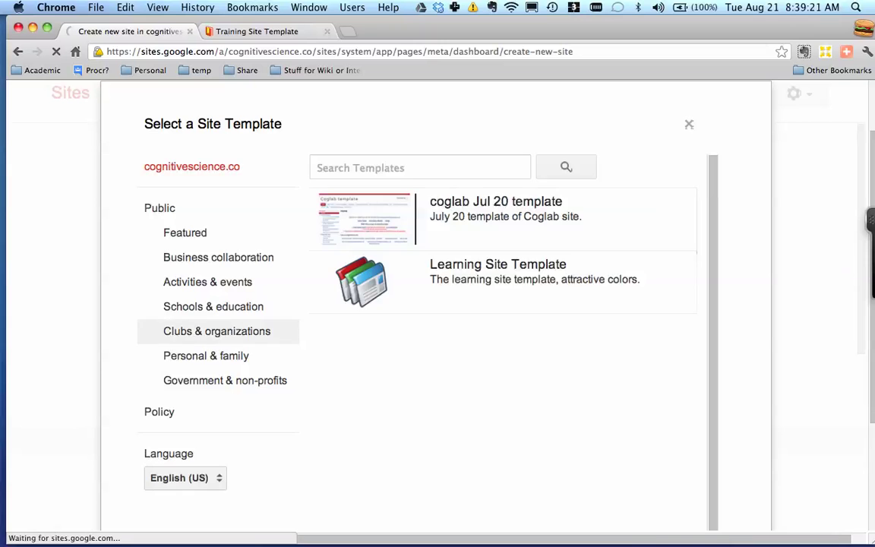
click(225, 380)
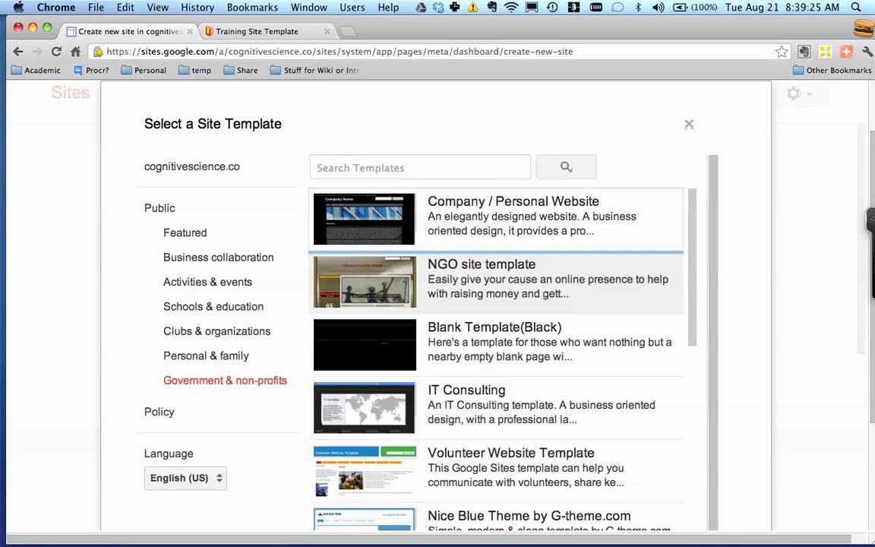
Find the ITIL Project Management template among the Government & non-profits templates and open its preview
scroll(498, 342, down, 5)
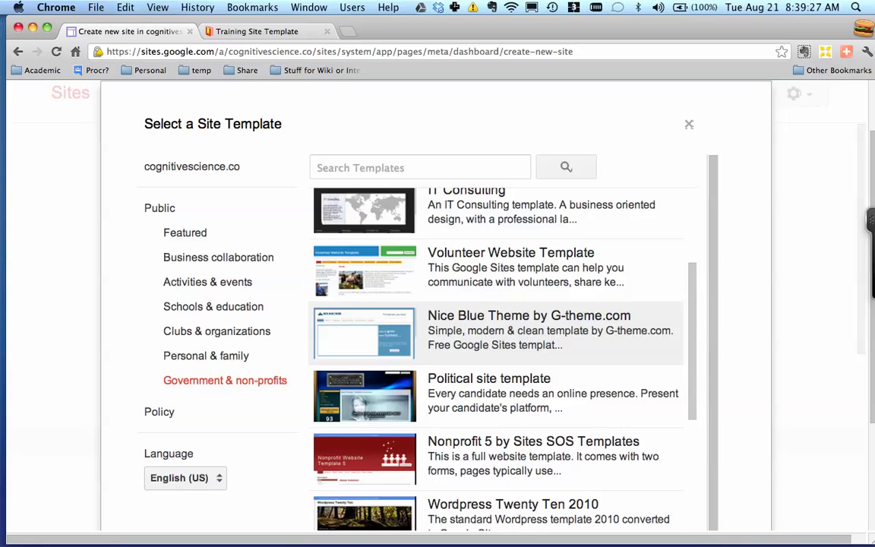
scroll(498, 319, down, 3)
scroll(498, 319, down, 8)
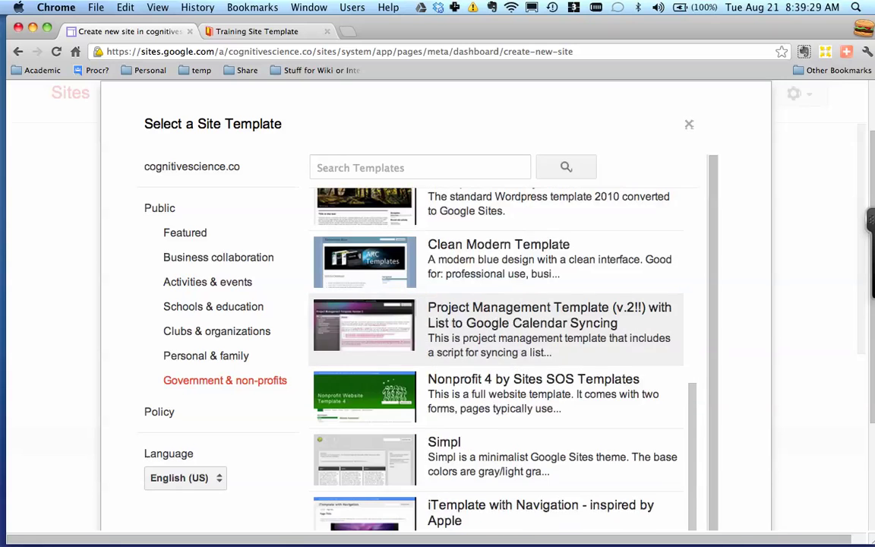
scroll(498, 323, down, 7)
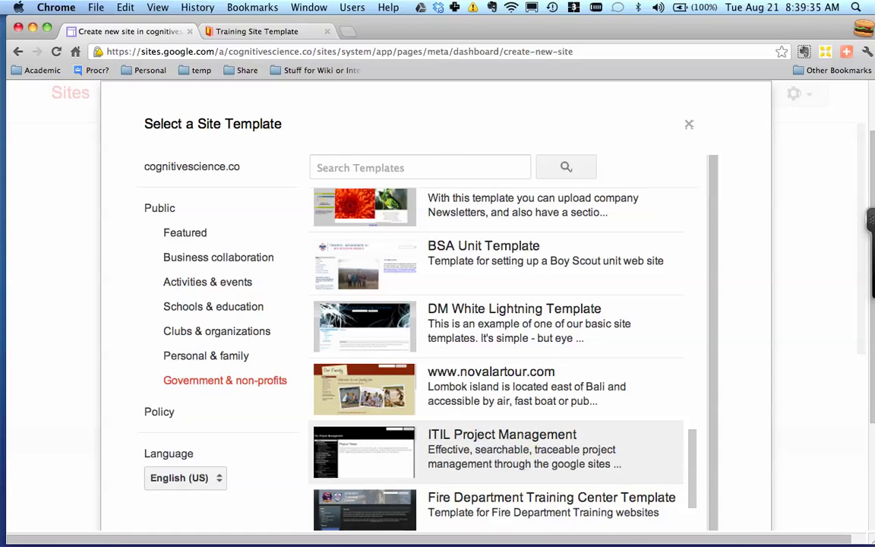
click(498, 452)
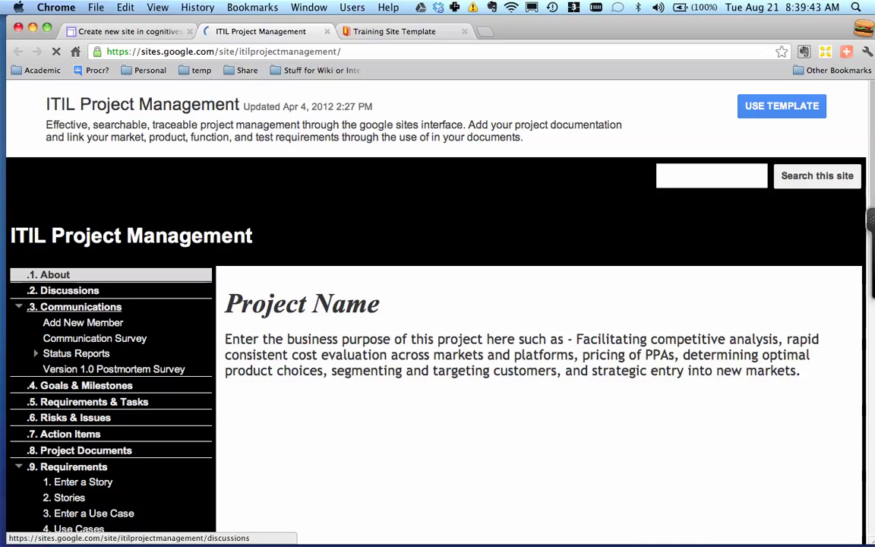
Examine the Discussions page and the Communications page of the ITIL Project Management template
click(69, 291)
scroll(69, 290, down, 3)
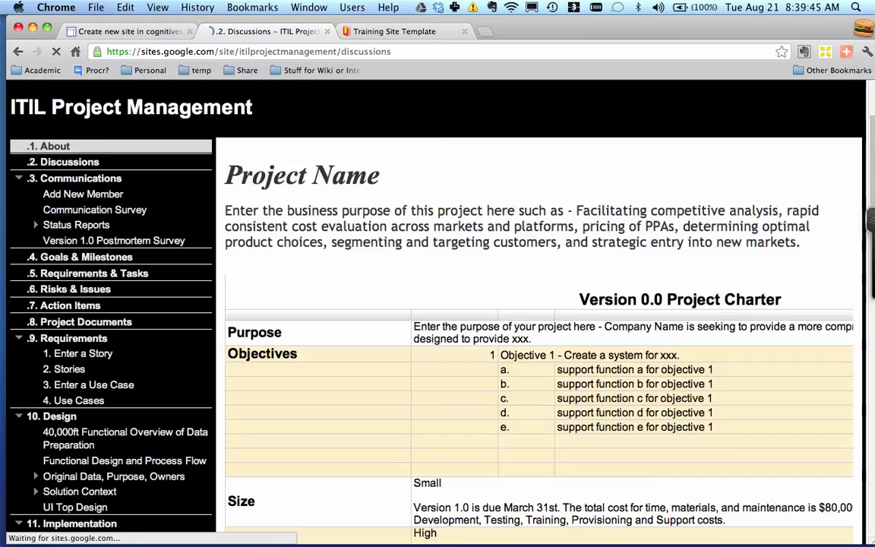
scroll(69, 290, down, 1)
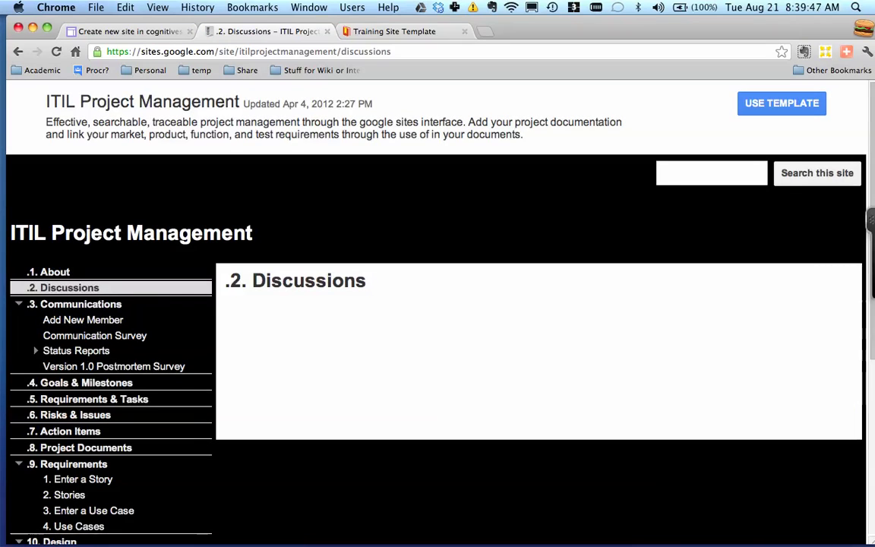
scroll(438, 304, down, 5)
scroll(437, 304, up, 4)
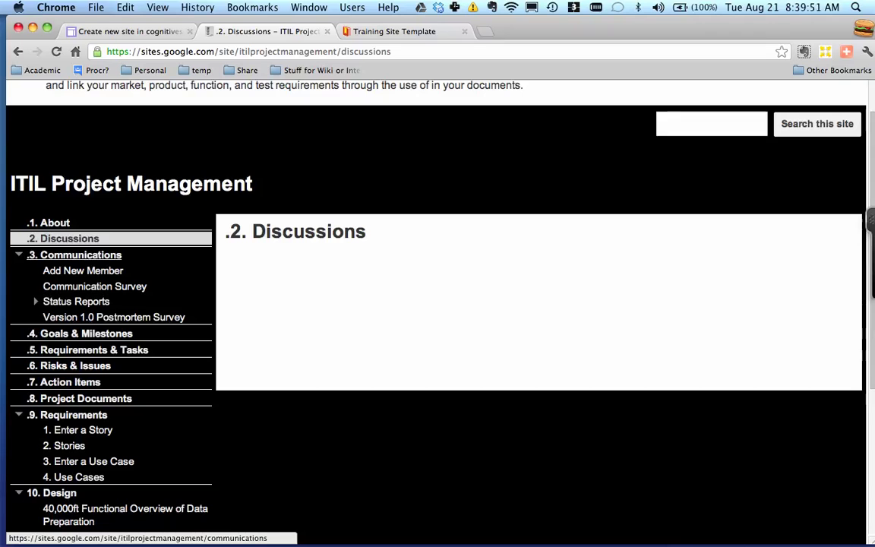
click(80, 256)
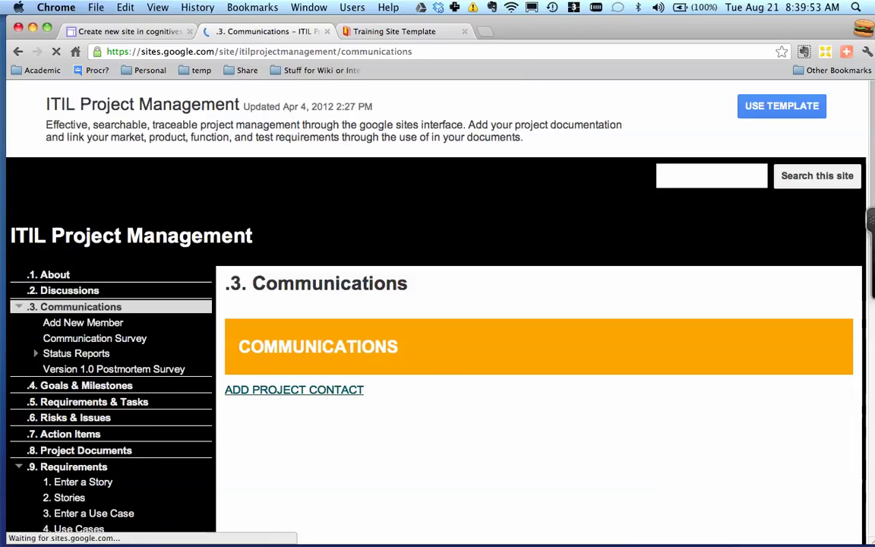
scroll(70, 379, down, 1)
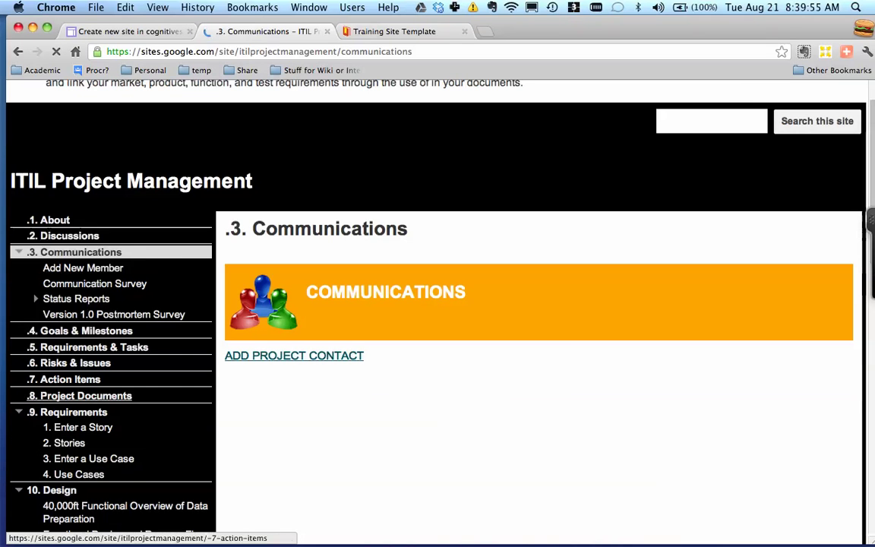
Open the template's Goals & Milestones page and examine its milestone table and the site's list of pages
click(81, 332)
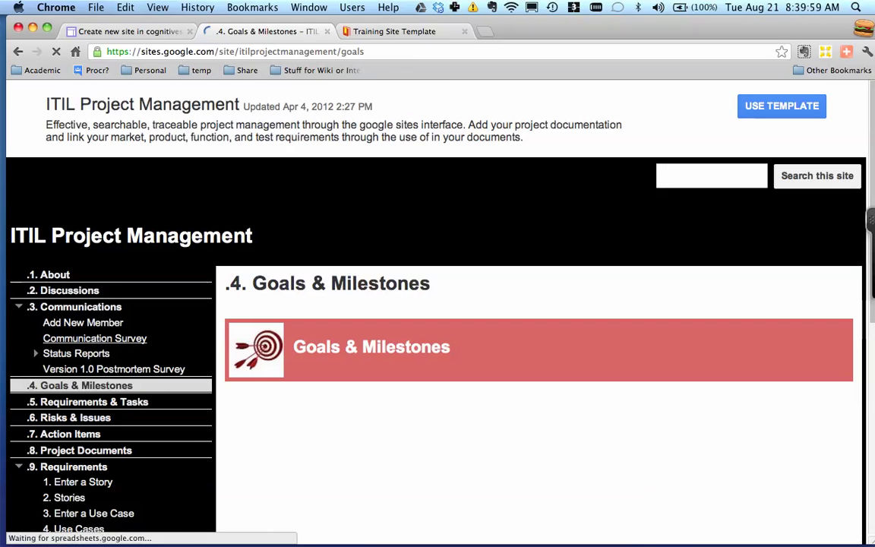
scroll(91, 348, down, 1)
scroll(436, 312, down, 5)
scroll(436, 312, up, 1)
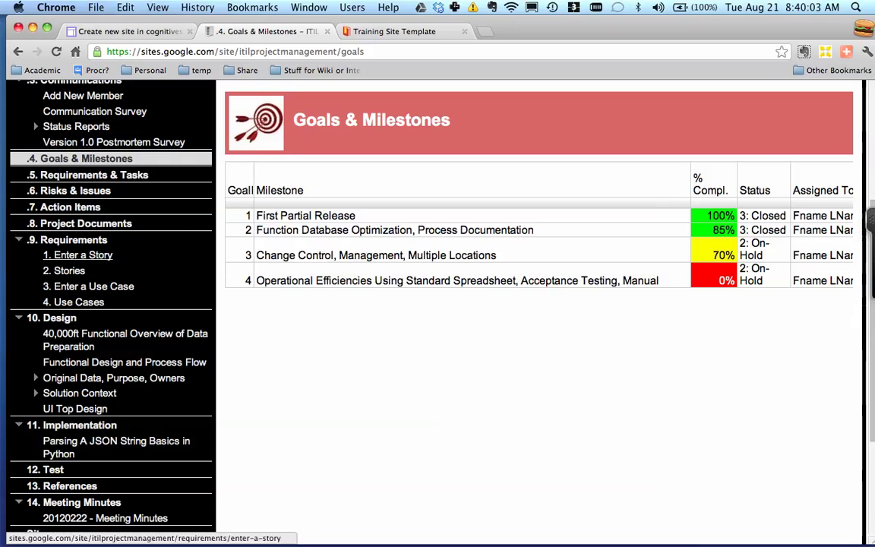
scroll(68, 273, down, 3)
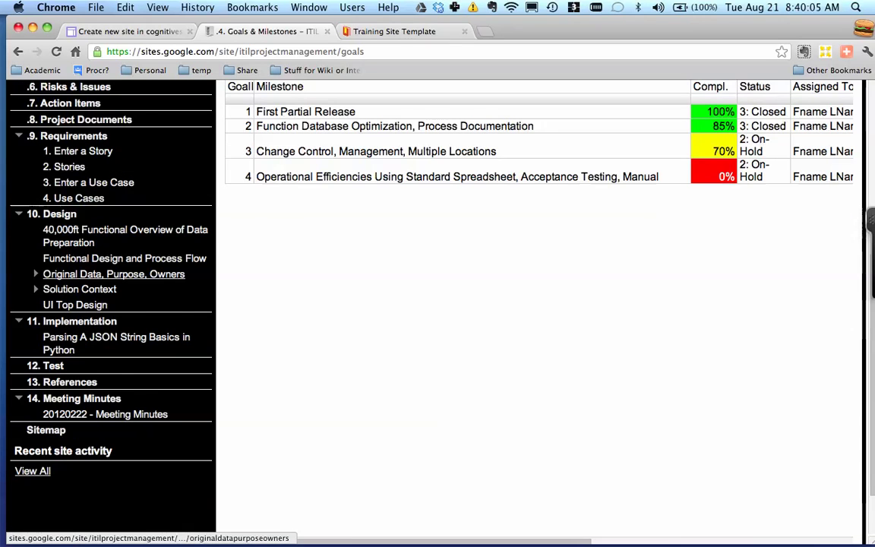
scroll(114, 273, up, 1)
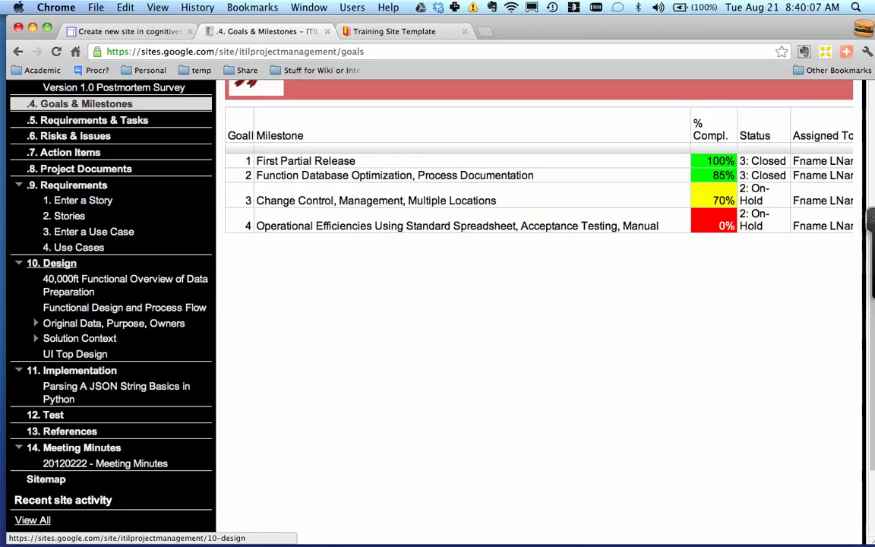
Open the Parsing A JSON String Basics in Python page under Implementation and examine its sample code
click(114, 281)
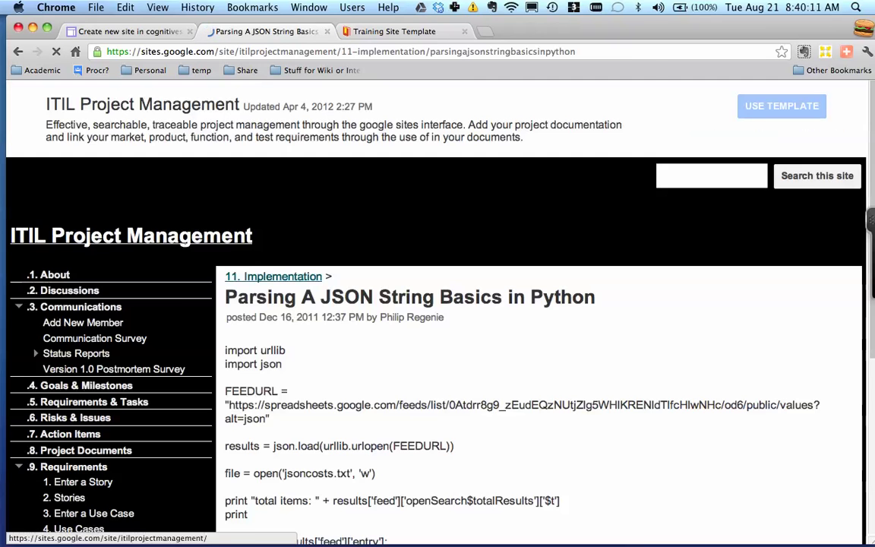
scroll(242, 235, down, 5)
scroll(242, 236, up, 3)
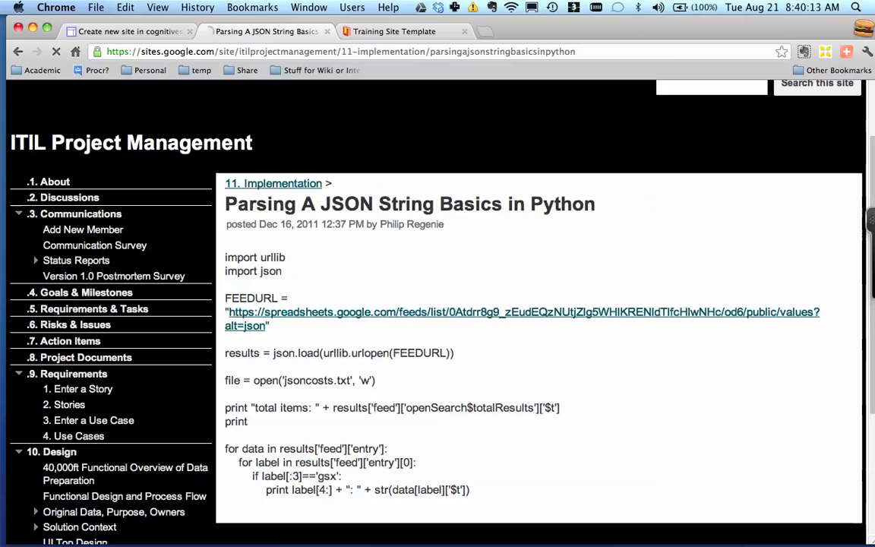
Go back through the visited pages of the ITIL Project Management preview
click(18, 52)
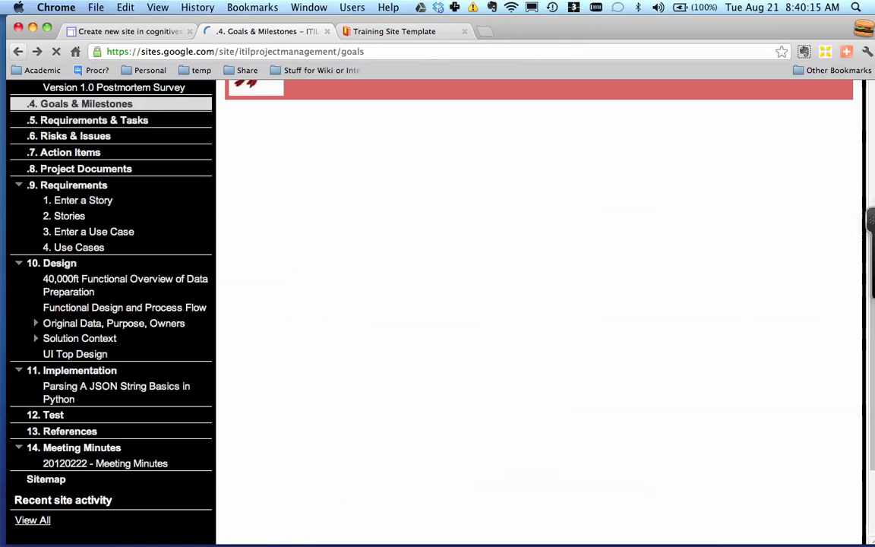
key(super+bracketleft)
key(super+bracketleft)
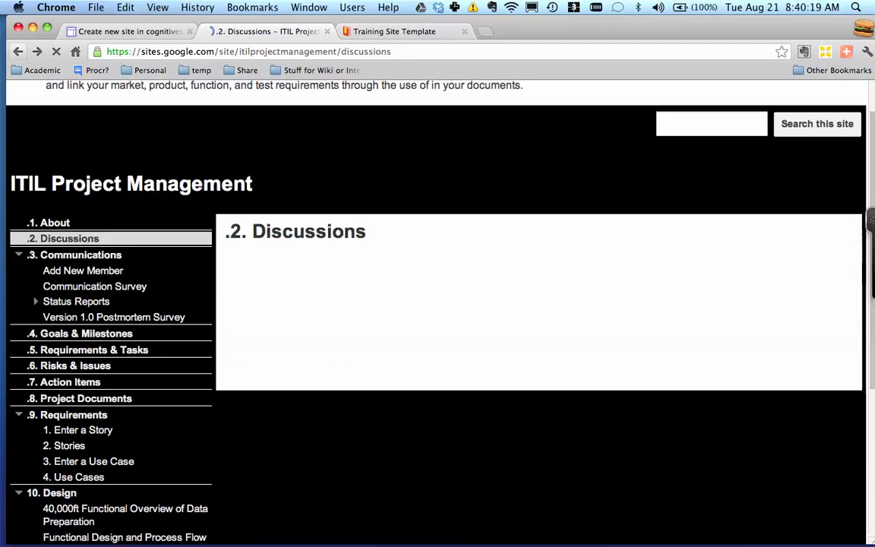
key(super+bracketleft)
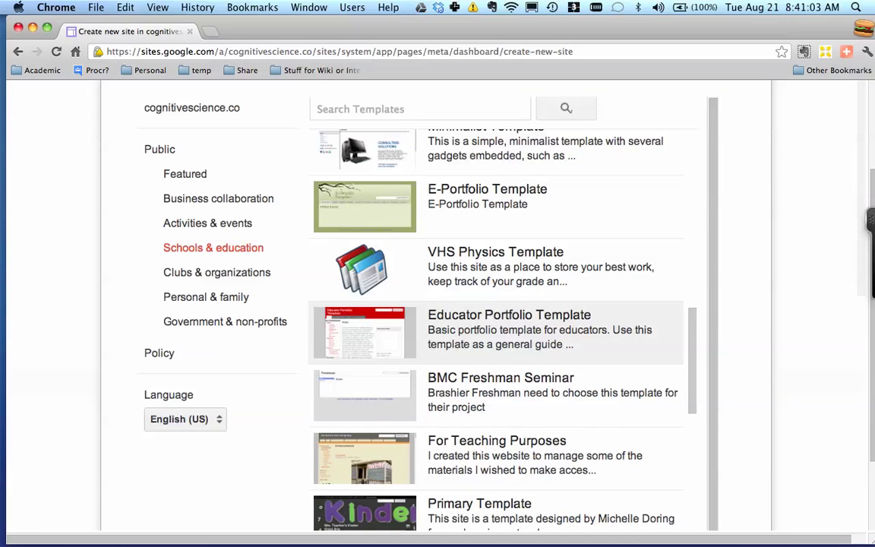
Find the Simple Wiki Site template among the Schools & education templates and open its preview
scroll(498, 319, down, 2)
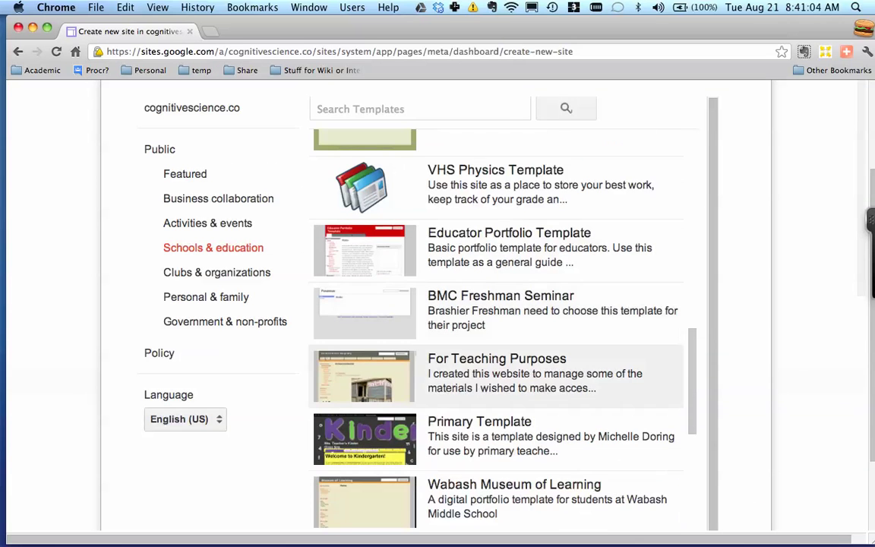
scroll(497, 380, down, 5)
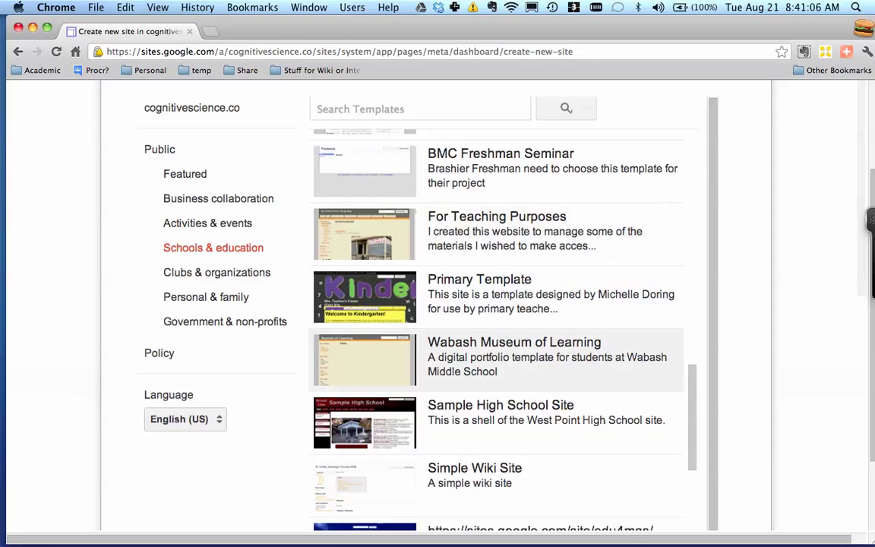
scroll(498, 364, down, 1)
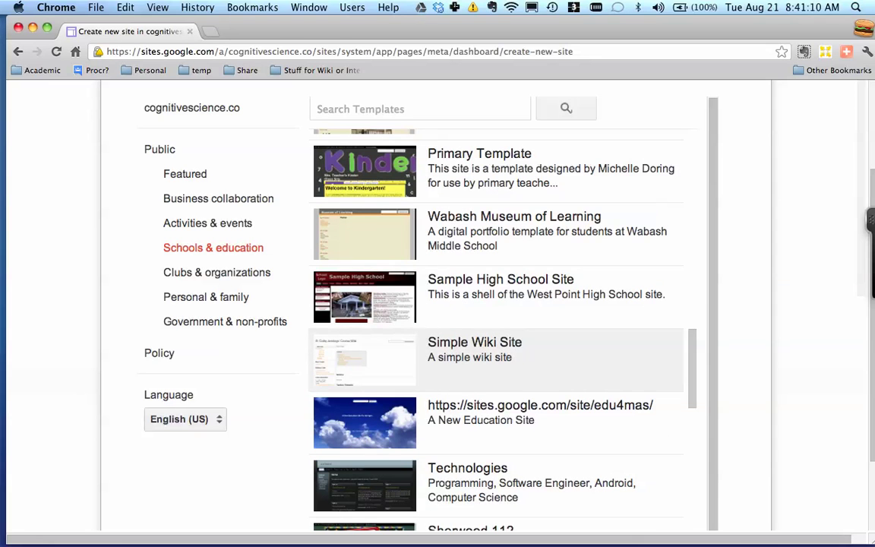
click(498, 358)
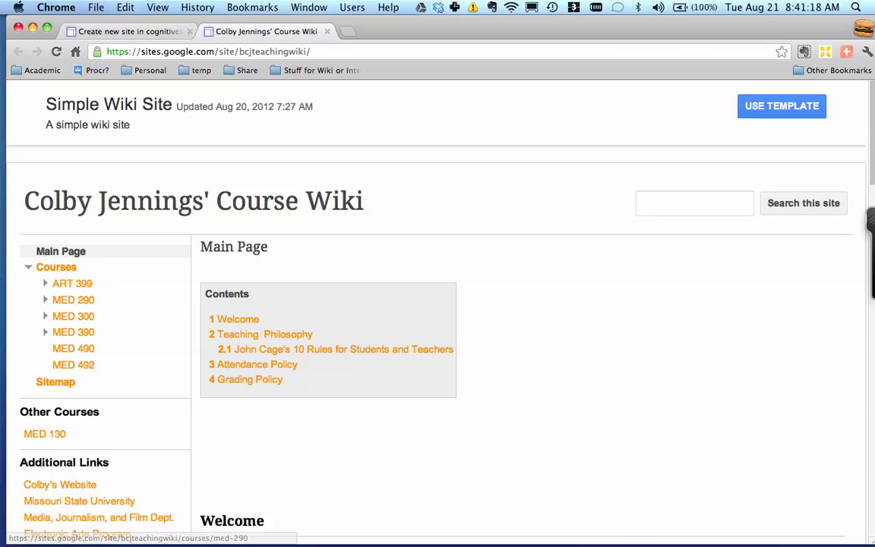
Open the wiki template's ART 399 course page, examine its sections and jump to the Digital Arts section
click(45, 283)
click(73, 284)
scroll(73, 284, down, 5)
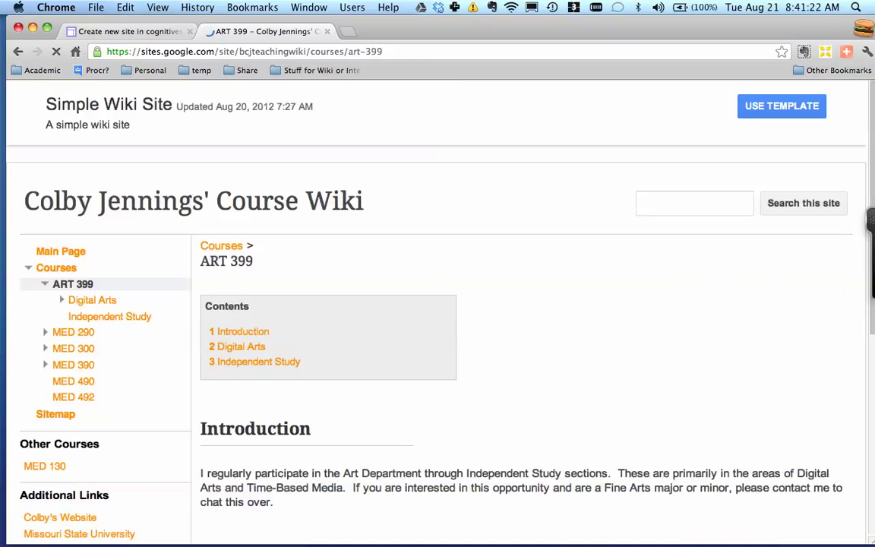
scroll(438, 304, down, 5)
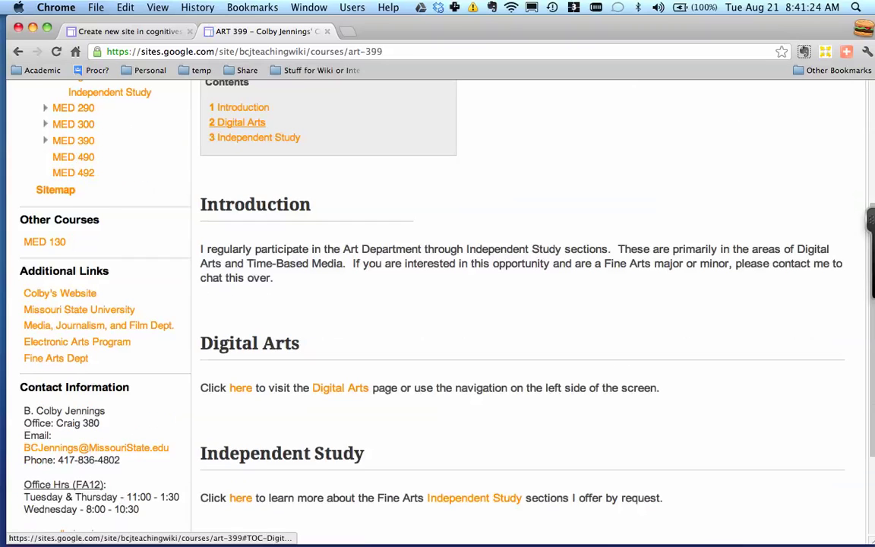
click(237, 122)
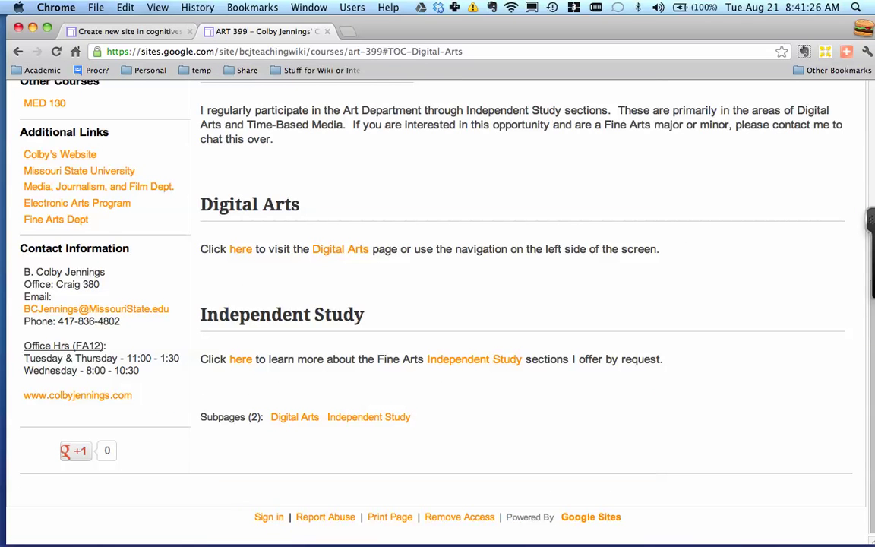
Open the Digital Arts subpage and examine its table of contents and embedded course syllabus
click(341, 249)
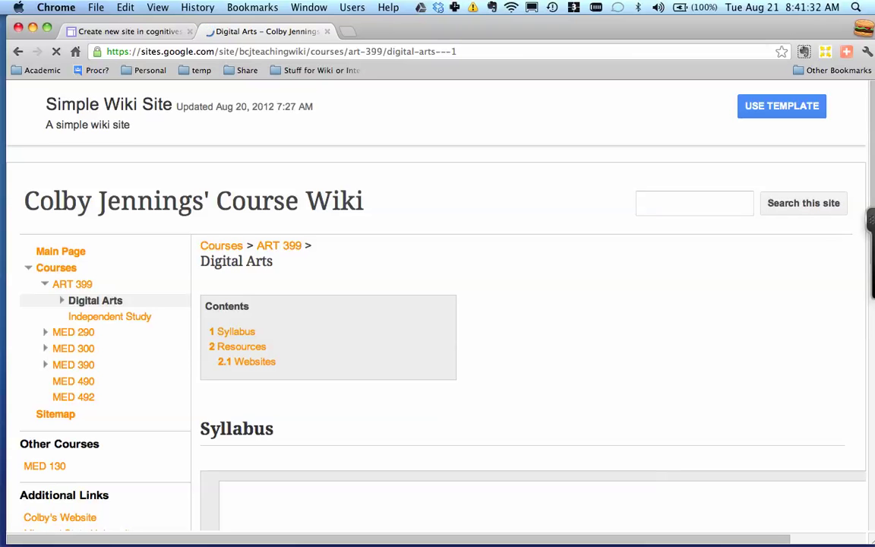
scroll(438, 305, down, 4)
scroll(438, 306, up, 3)
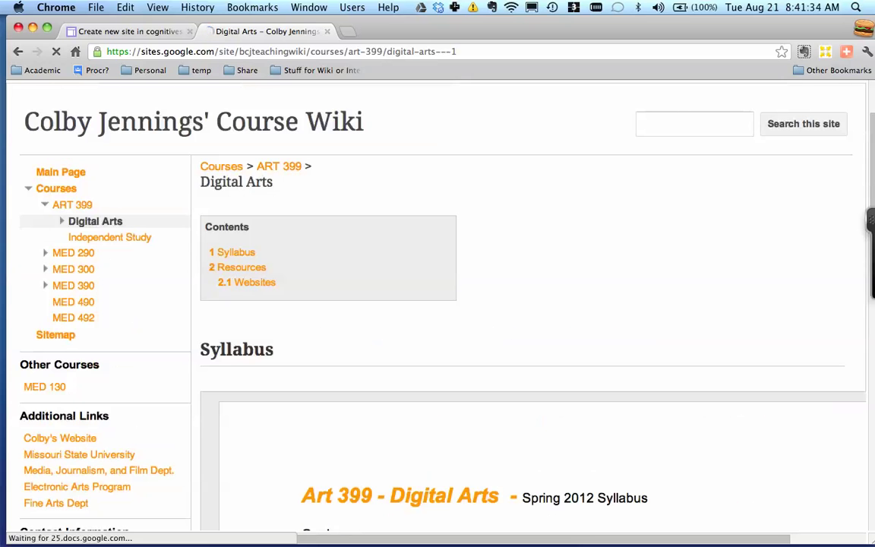
scroll(532, 304, down, 3)
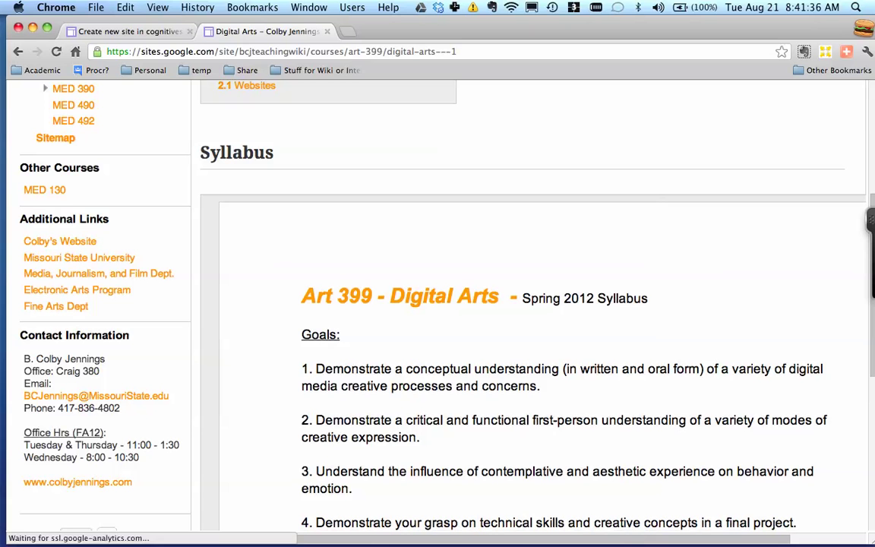
scroll(438, 304, up, 5)
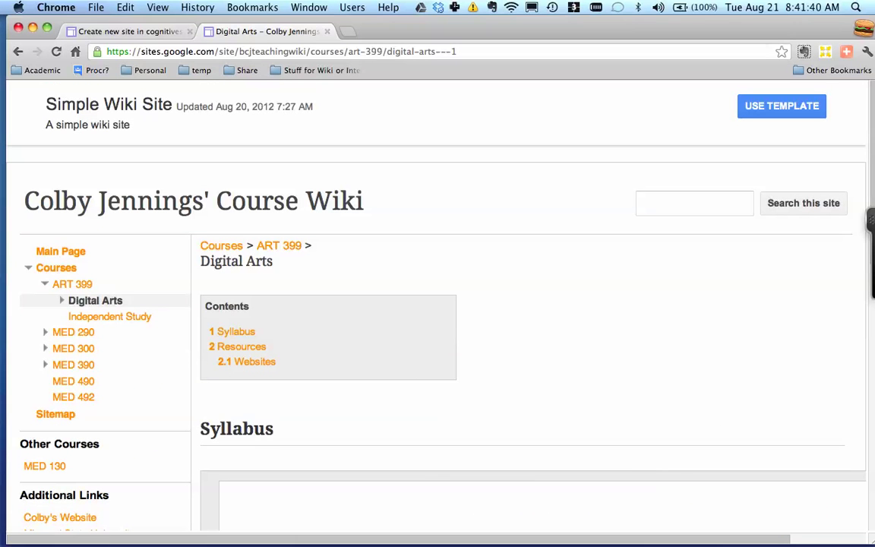
Close the Simple Wiki Site preview and cancel the template selection to return to the site creation form
click(327, 31)
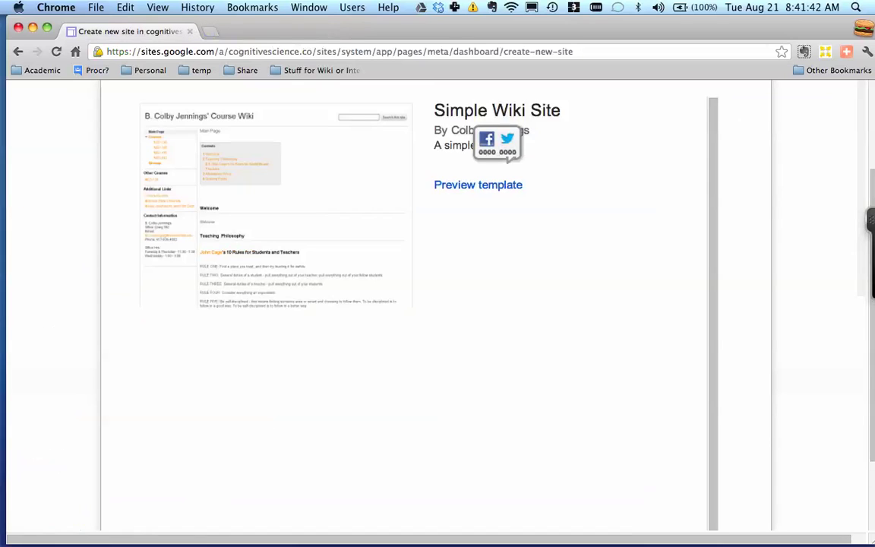
scroll(486, 228, down, 2)
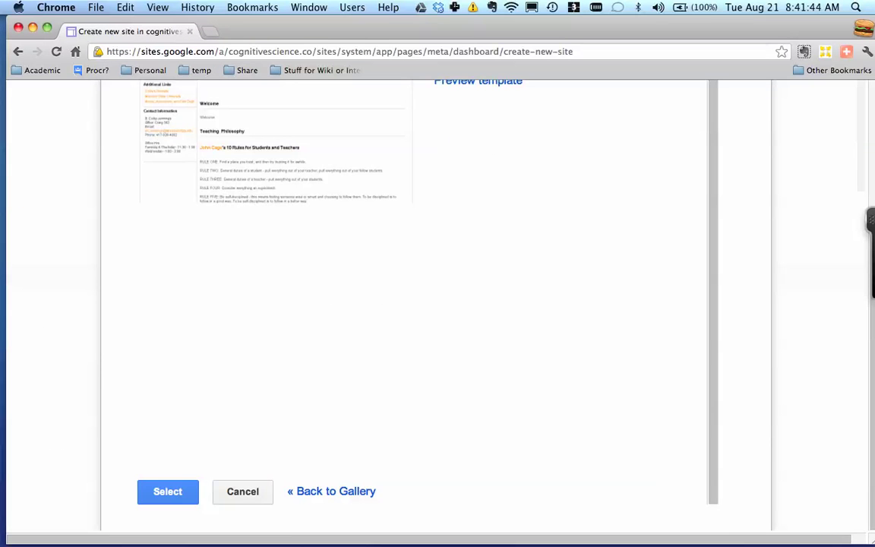
click(242, 492)
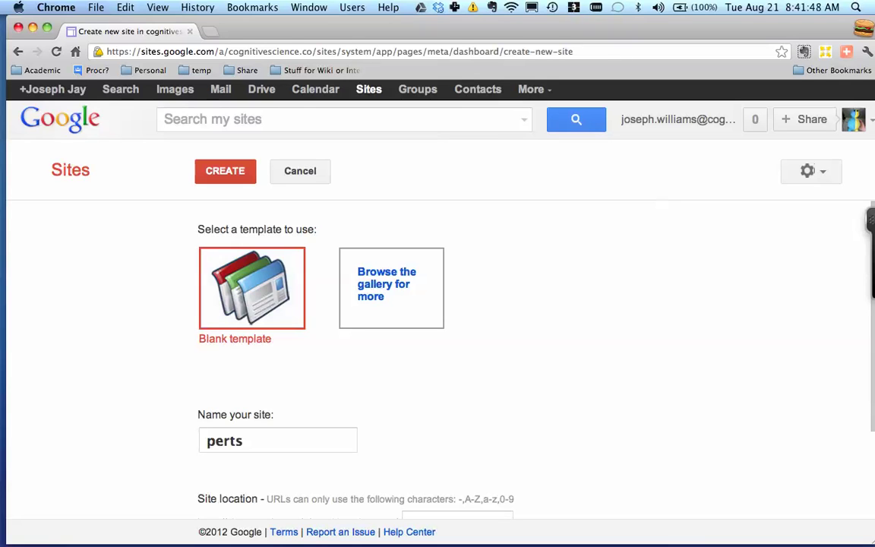
Create the perts site from the blank template and configure its sidebar navigation to show all levels of pages
click(225, 171)
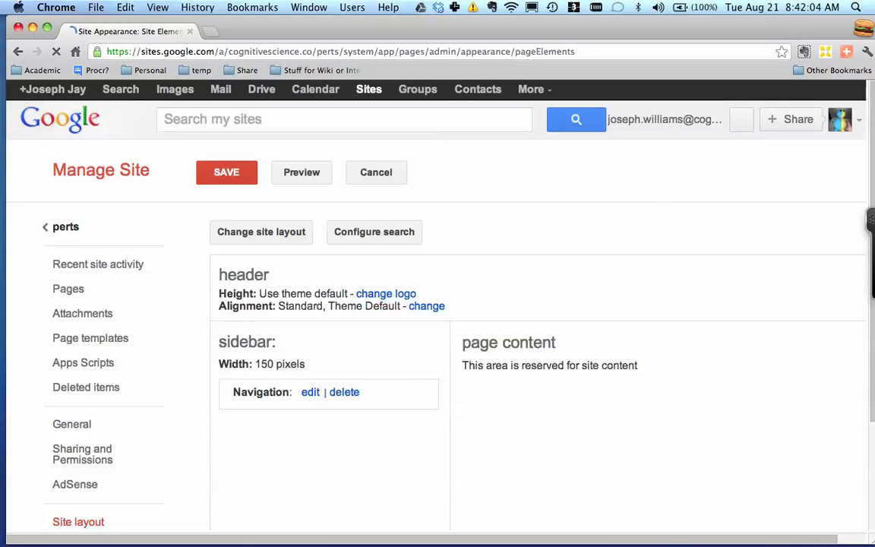
scroll(380, 349, down, 3)
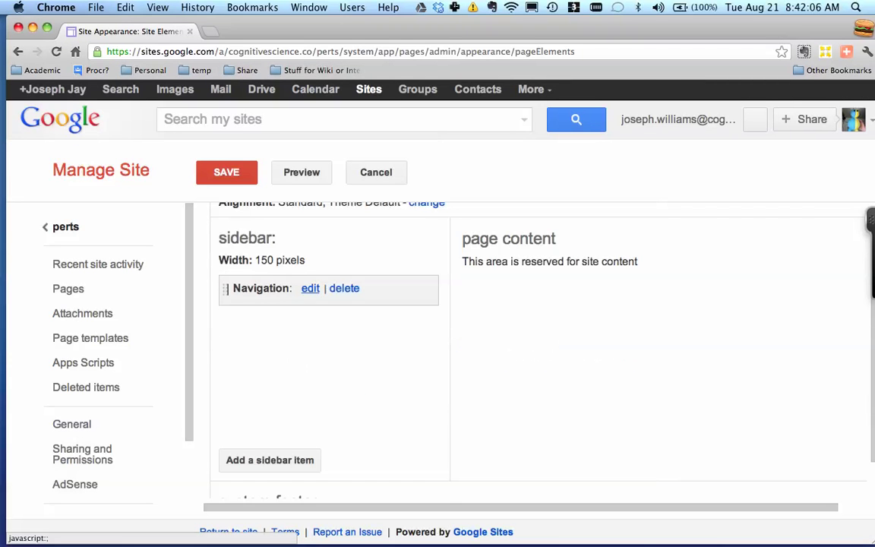
click(310, 288)
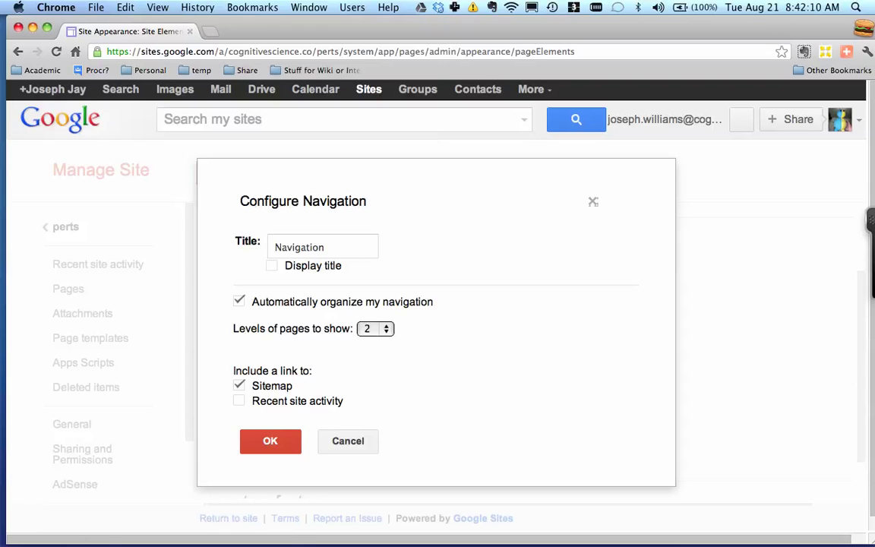
click(375, 329)
click(370, 352)
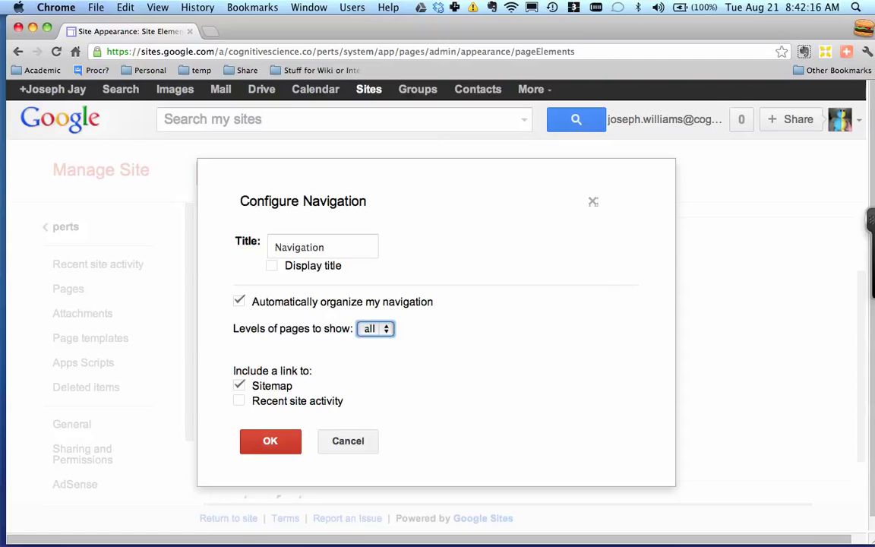
click(271, 441)
Review the page elements that can be added to the sidebar, from text to page authors, and close the selection without adding any
scroll(228, 288, down, 2)
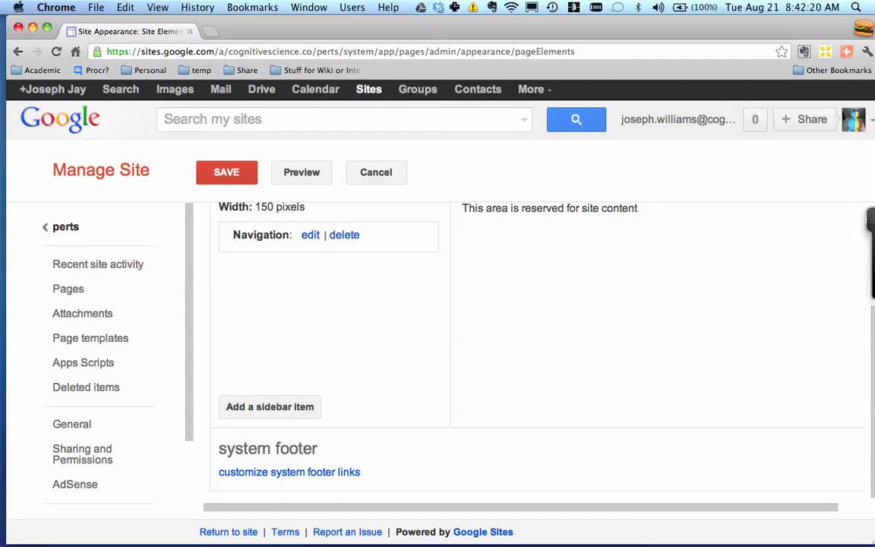
click(270, 407)
scroll(436, 318, down, 5)
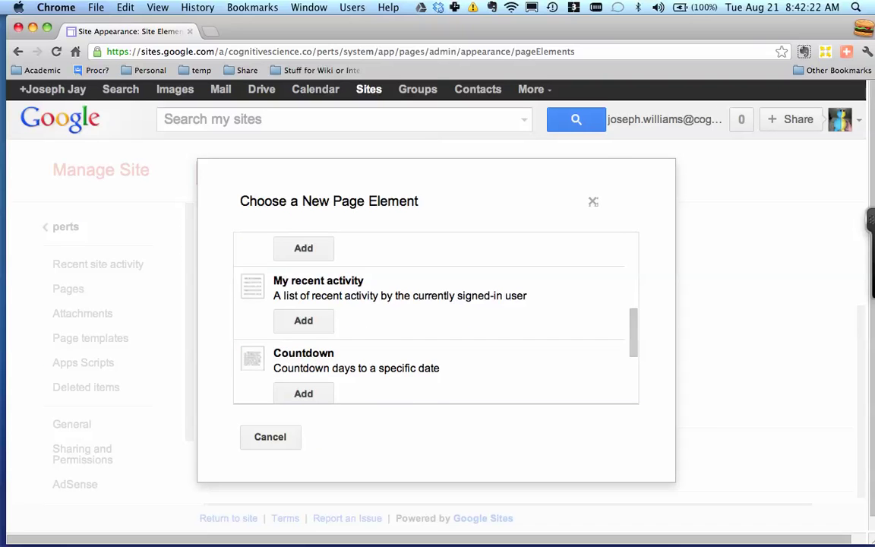
scroll(436, 318, up, 4)
scroll(436, 318, down, 2)
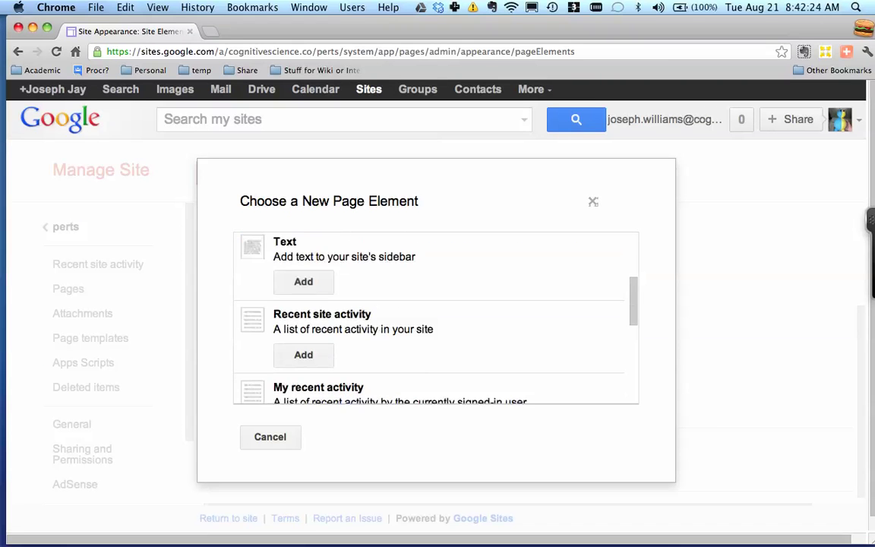
scroll(436, 318, down, 5)
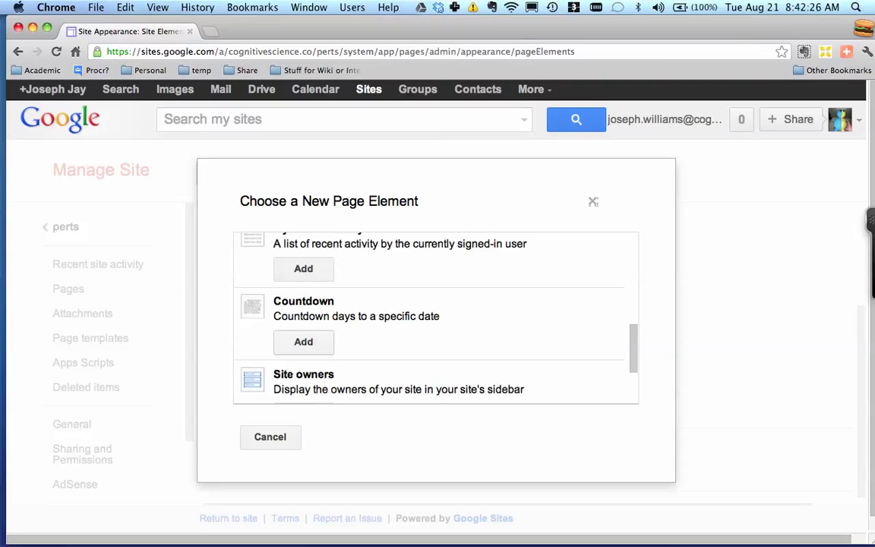
scroll(436, 318, down, 4)
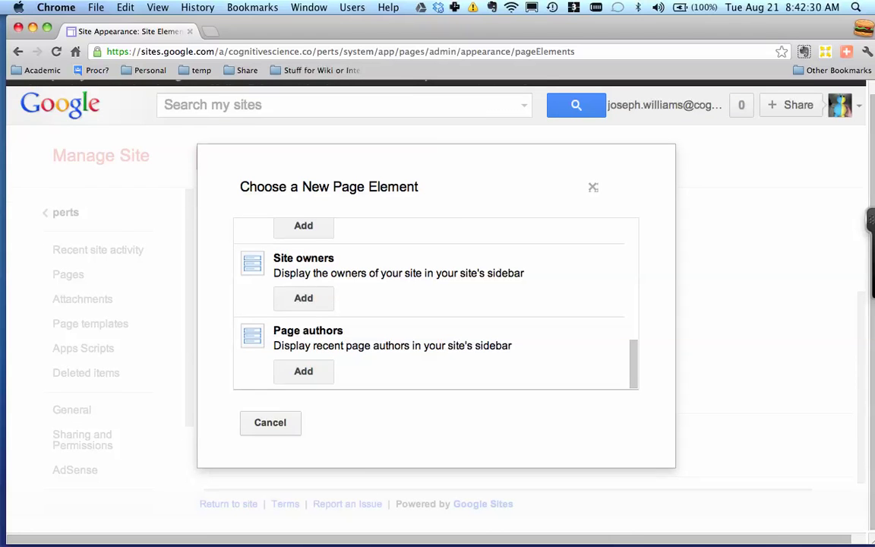
key(Escape)
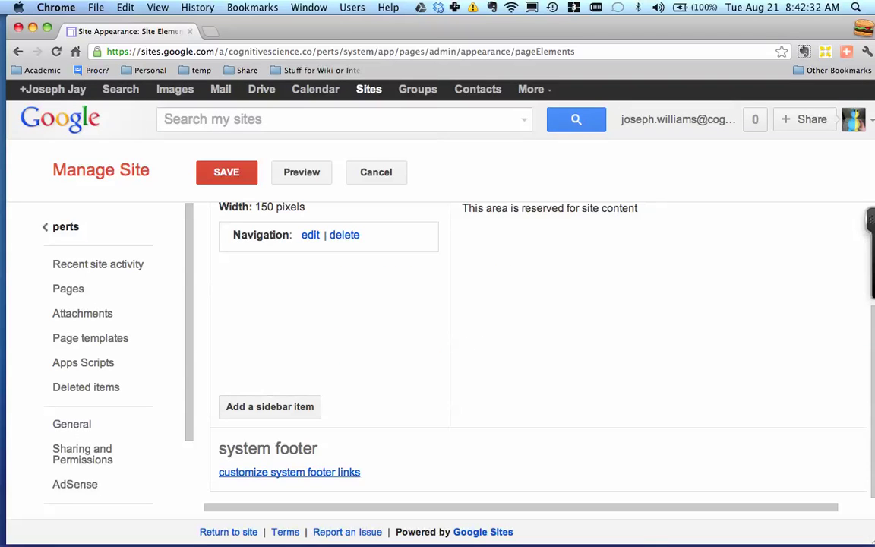
Review the site layout options for width, header, horizontal navigation bar, sidebar and footer, and accept them as they are
scroll(532, 350, up, 3)
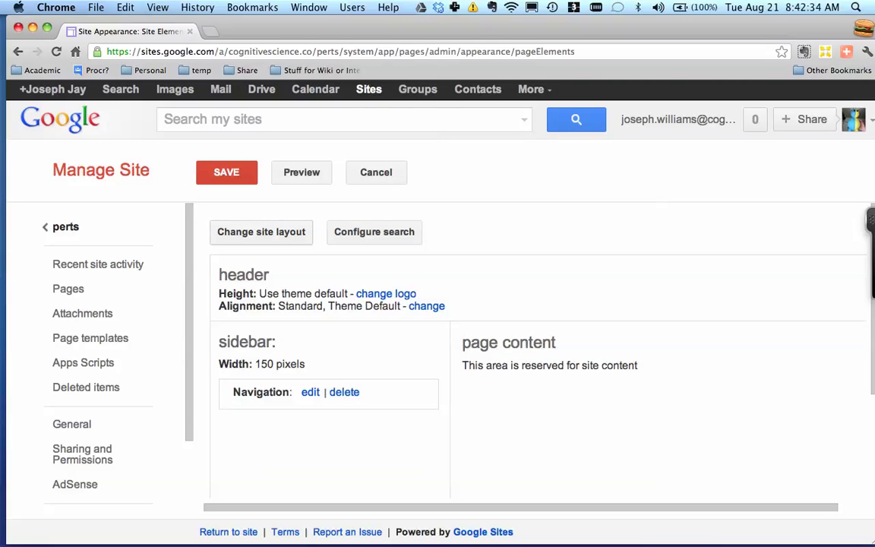
click(262, 232)
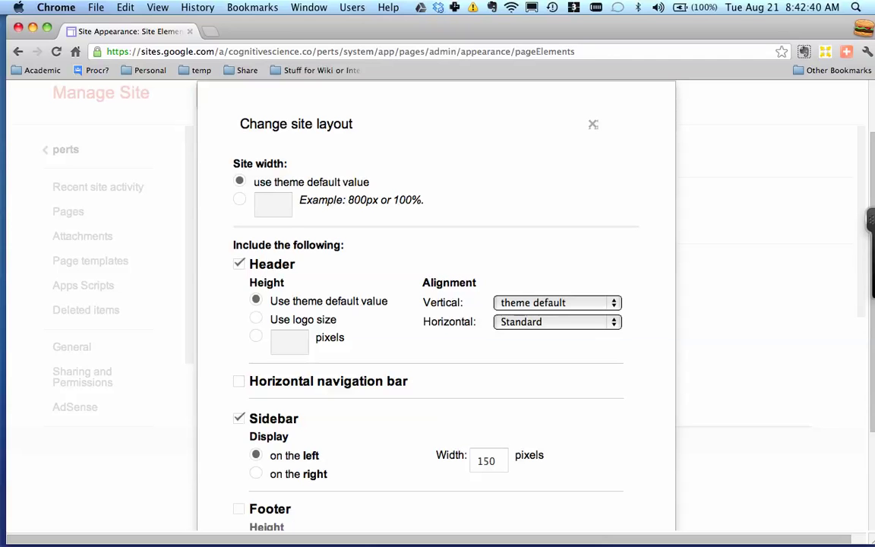
scroll(437, 304, down, 4)
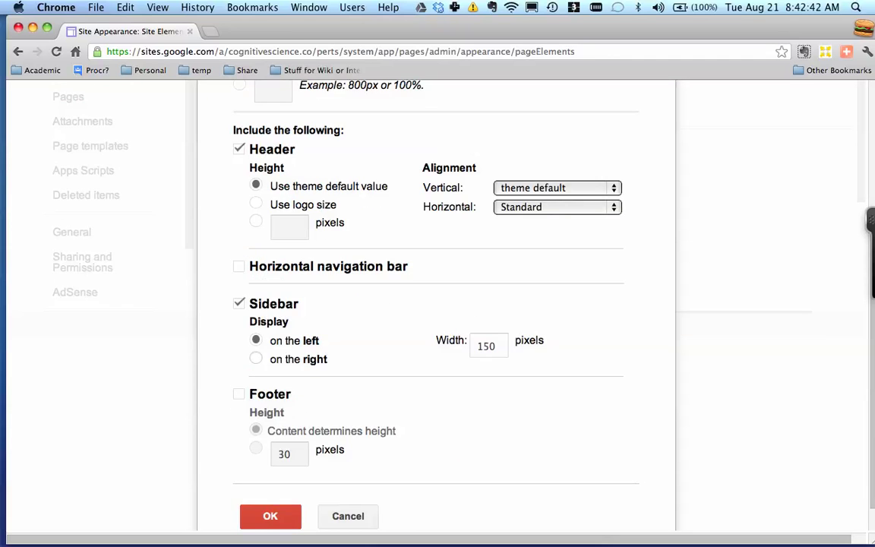
scroll(436, 304, down, 1)
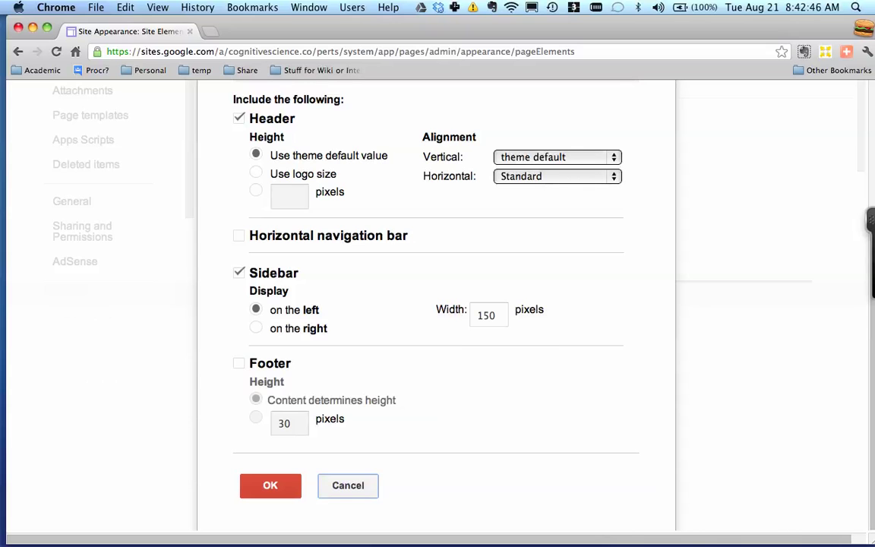
click(271, 486)
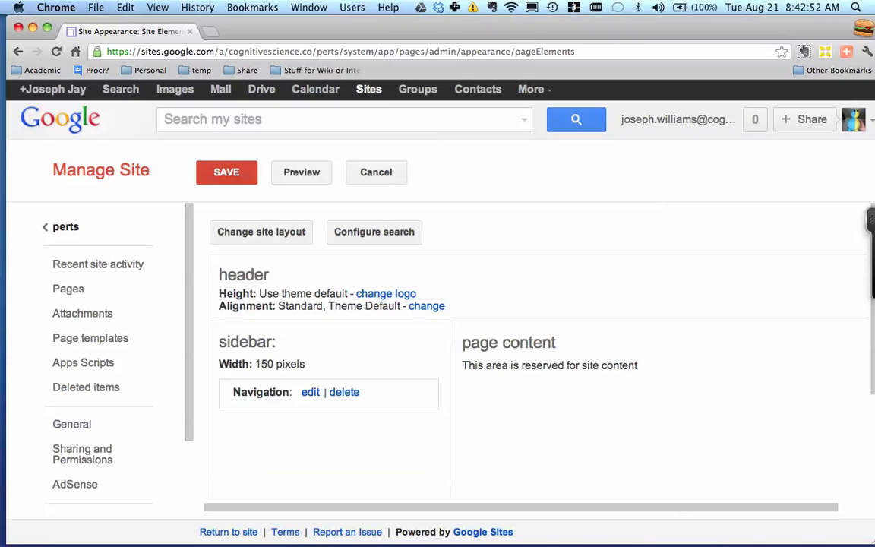
Return to the perts site, but stay on the layout page at the unsaved-changes prompt and save the site layout
click(66, 227)
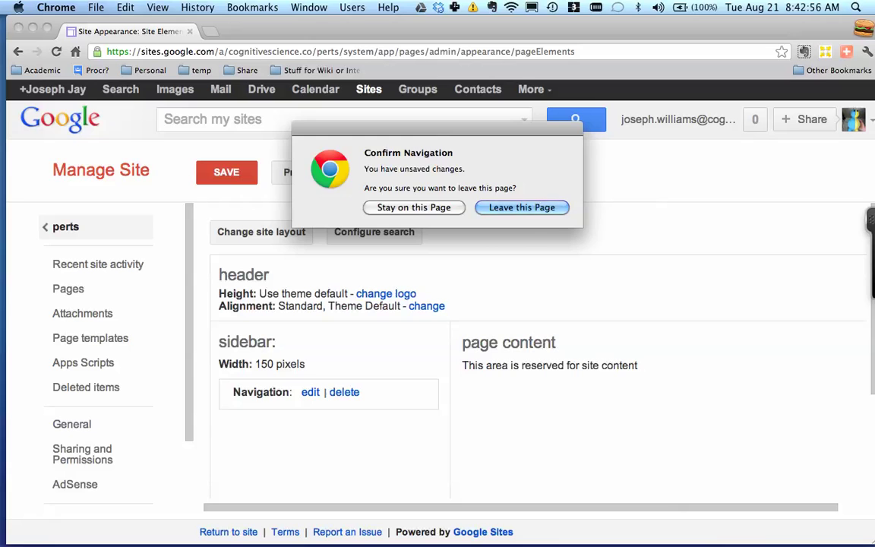
click(414, 207)
click(226, 171)
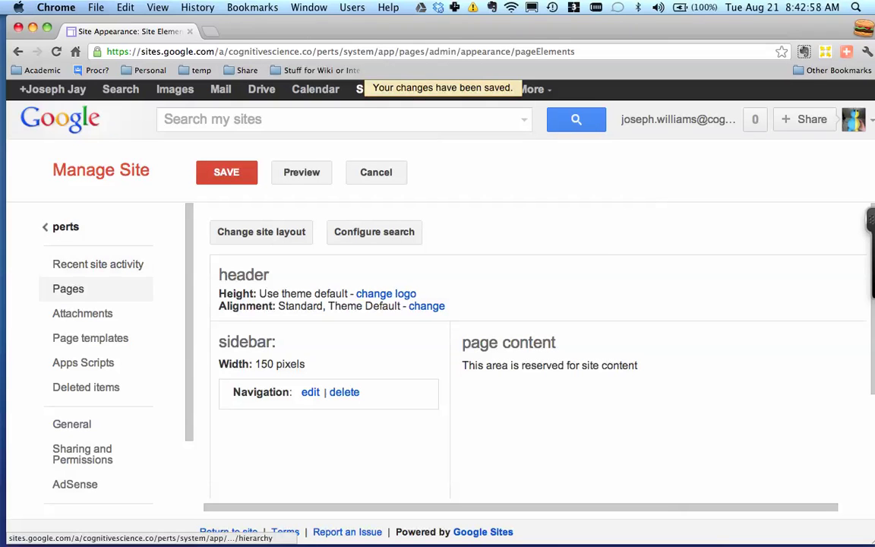
Examine the site search configuration, including the provider types under the advanced options, and close it without adding a provider
click(374, 232)
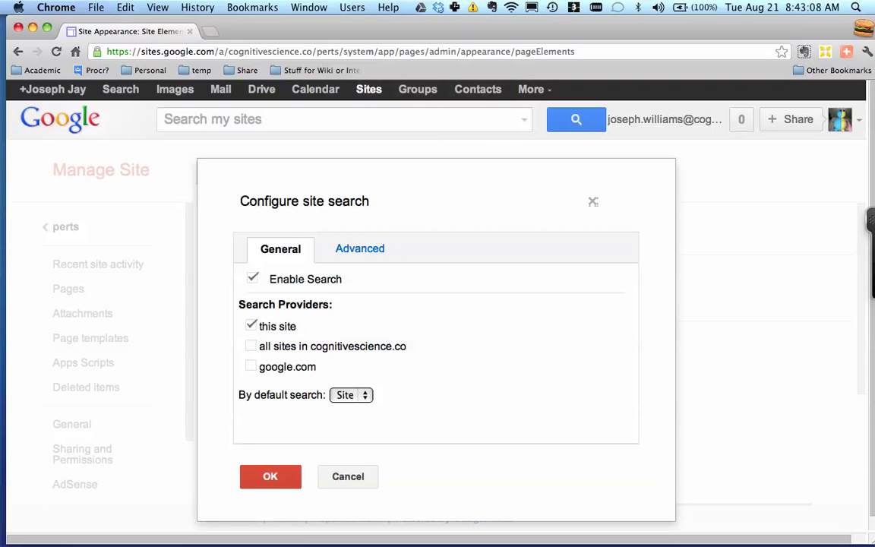
click(360, 249)
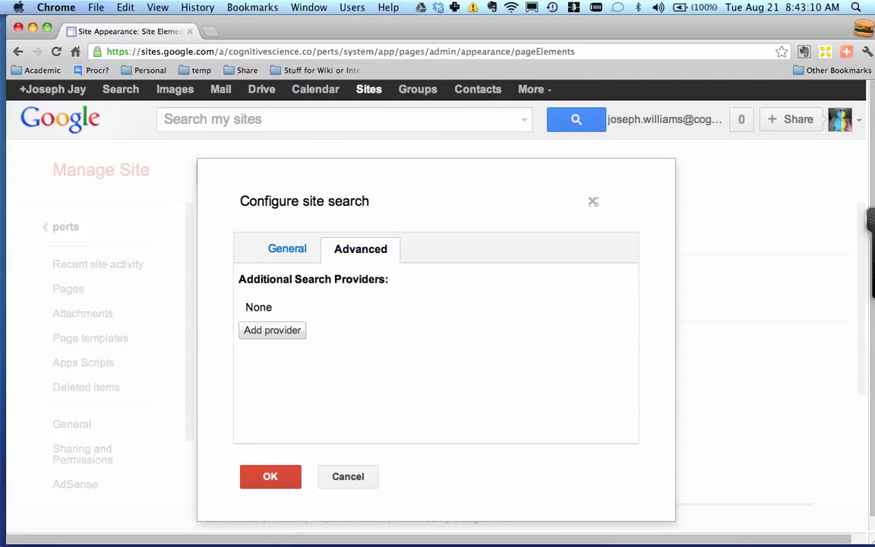
click(272, 331)
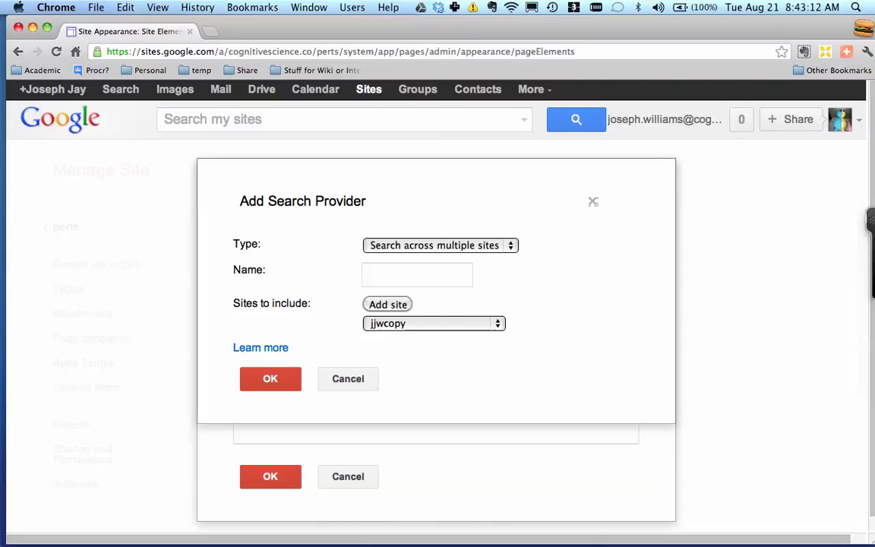
click(441, 244)
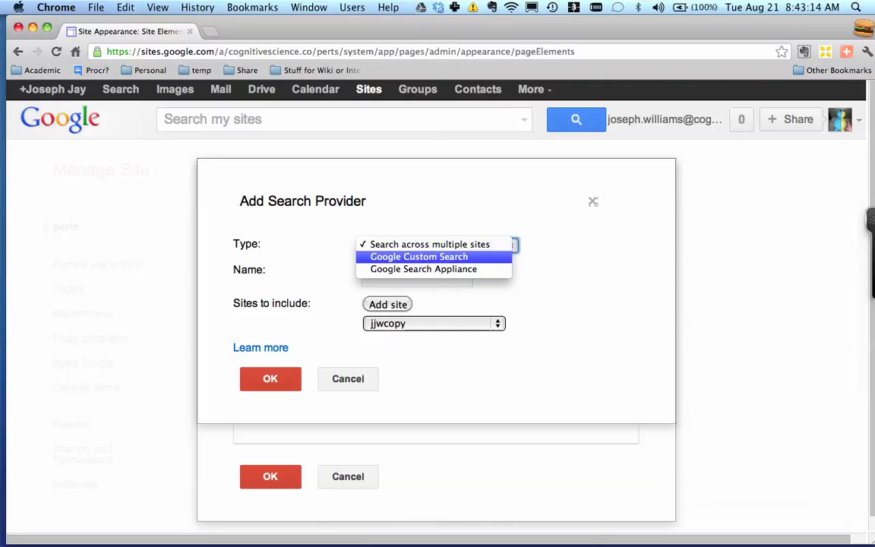
click(441, 220)
click(348, 379)
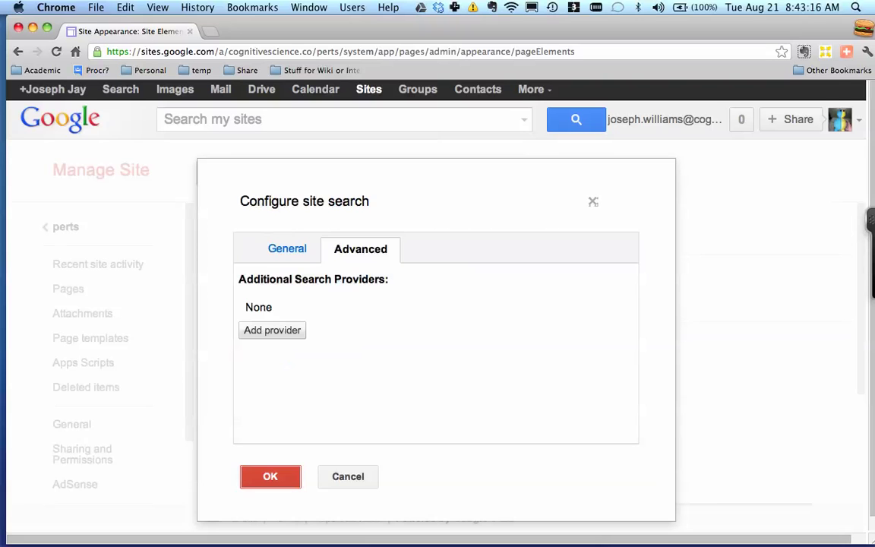
click(593, 201)
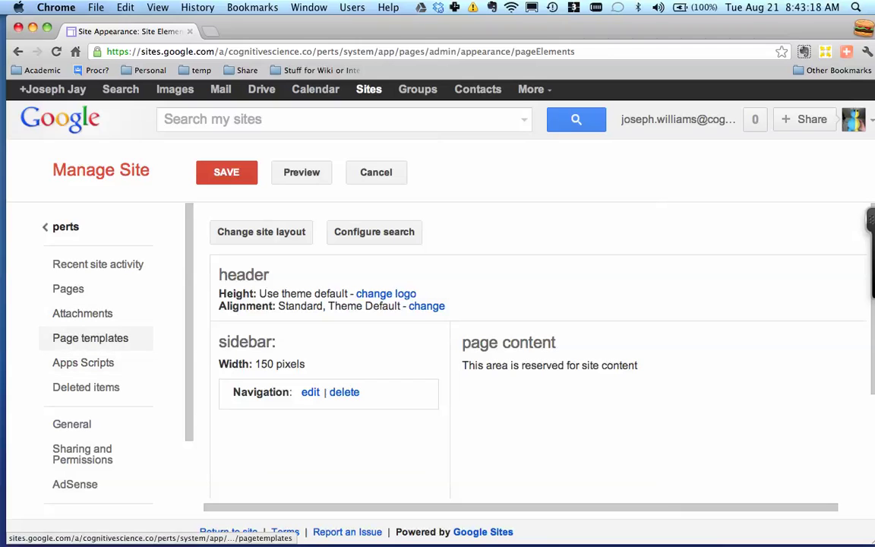
Save the pending site layout changes and open the site's list of page templates
click(91, 338)
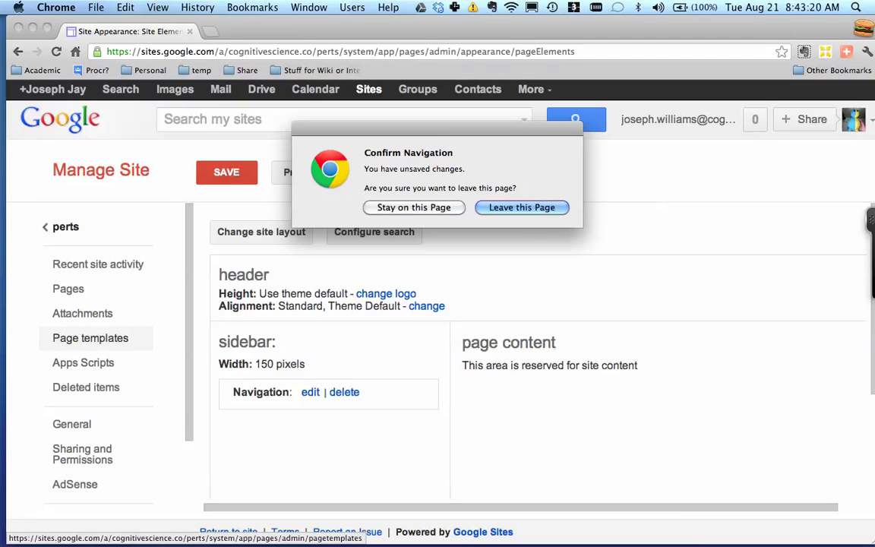
key(Escape)
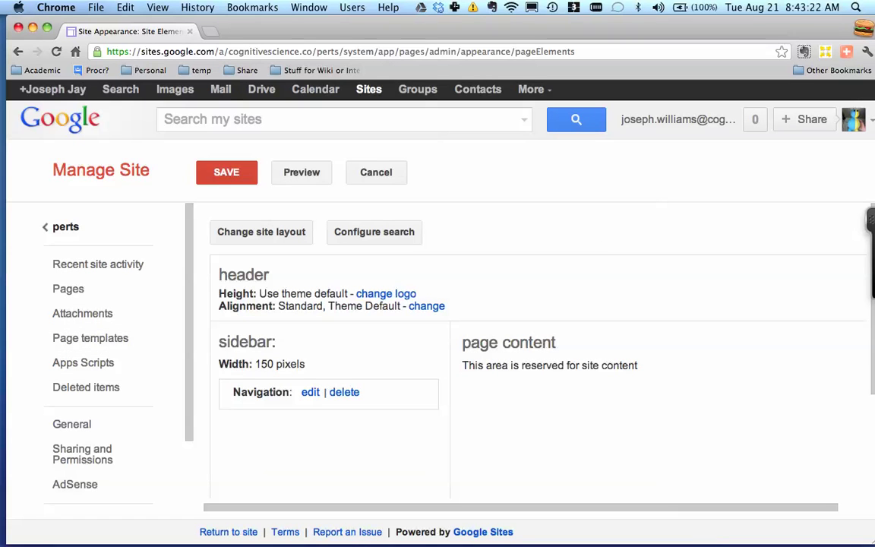
click(227, 172)
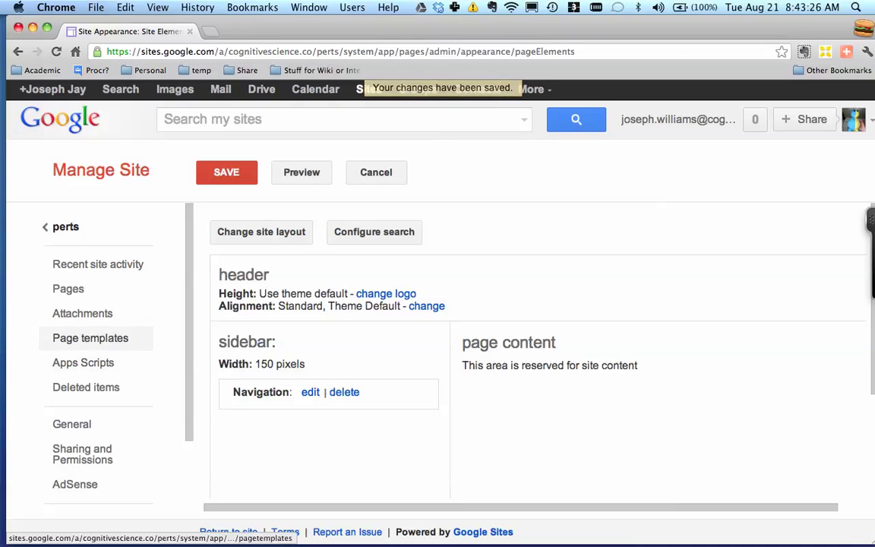
click(92, 338)
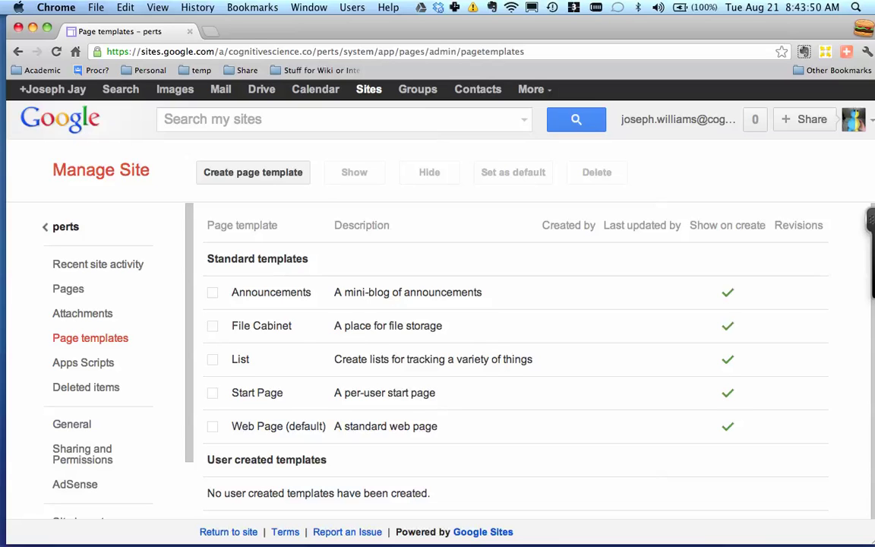
scroll(517, 357, down, 1)
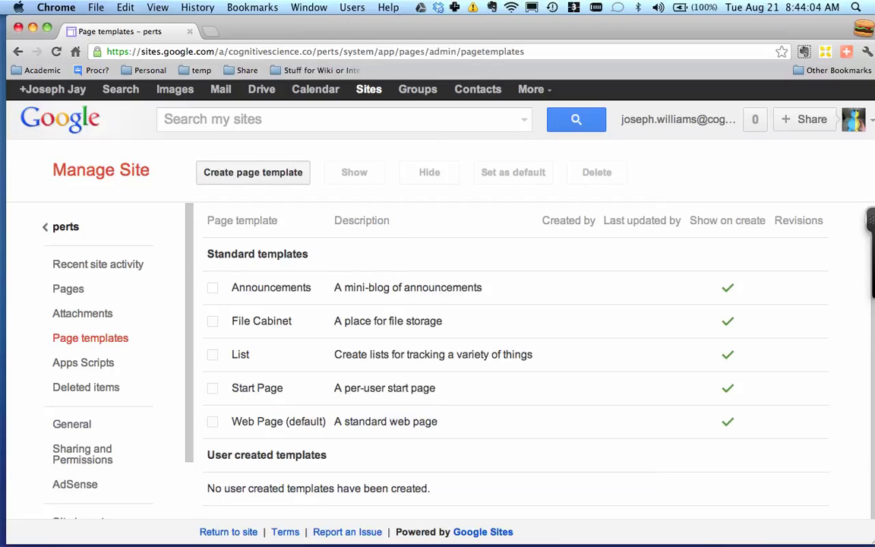
Create a page template named "Contents & Subpage listing" based on the Web Page template
click(253, 172)
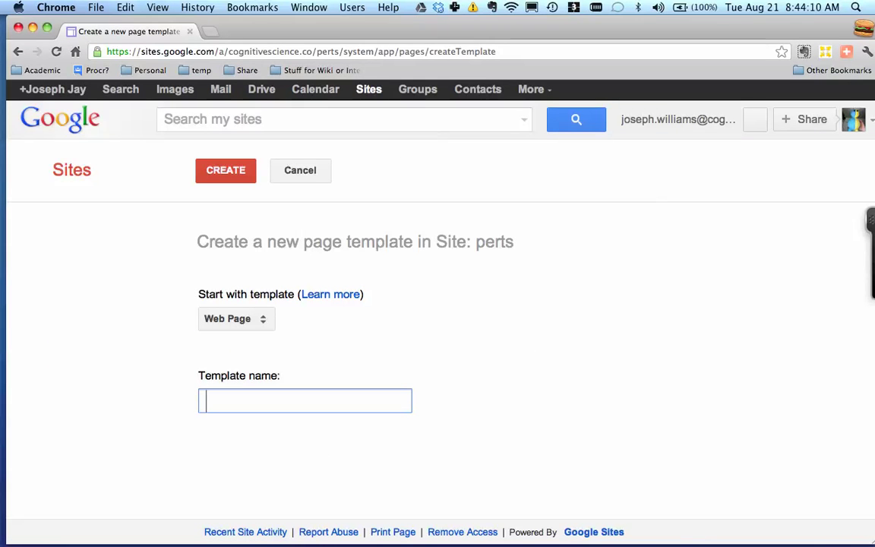
text(Contents & SUbp)
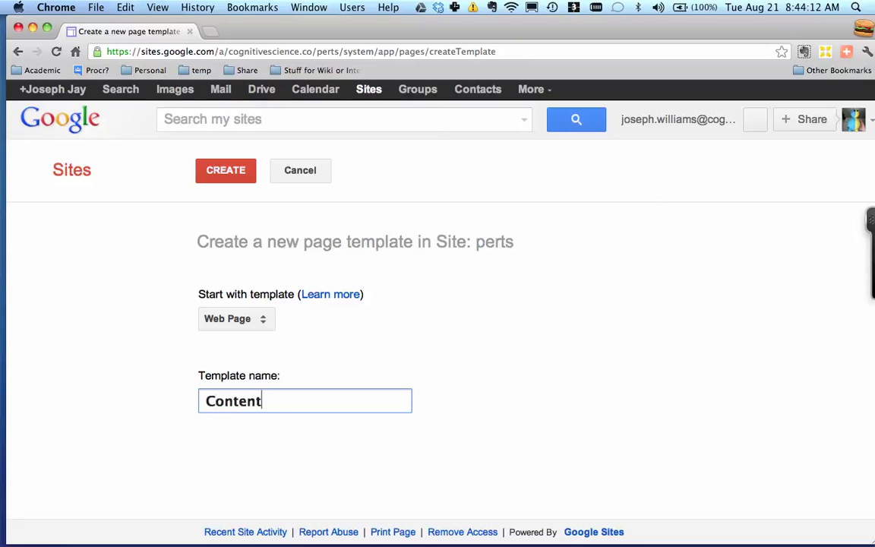
key(BackSpace)
key(BackSpace)
key(BackSpace)
text(ubpage listing)
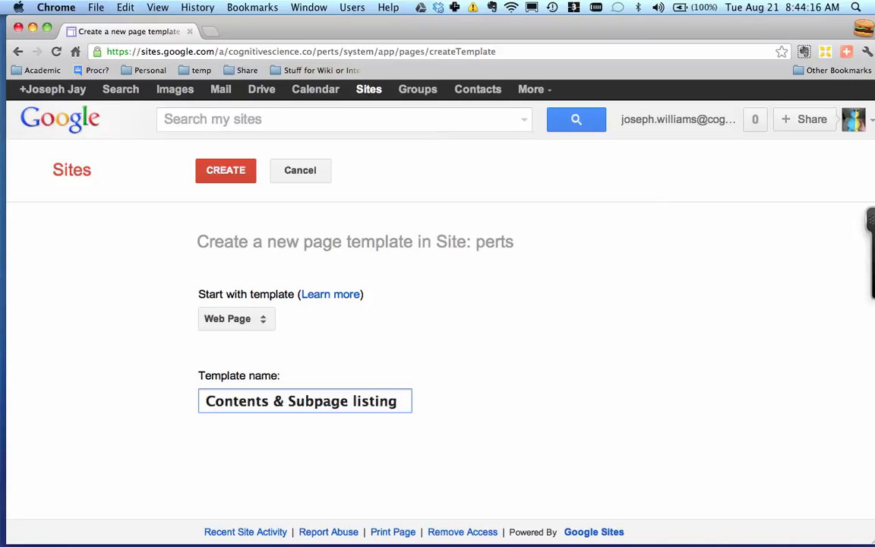
click(226, 170)
key(Return)
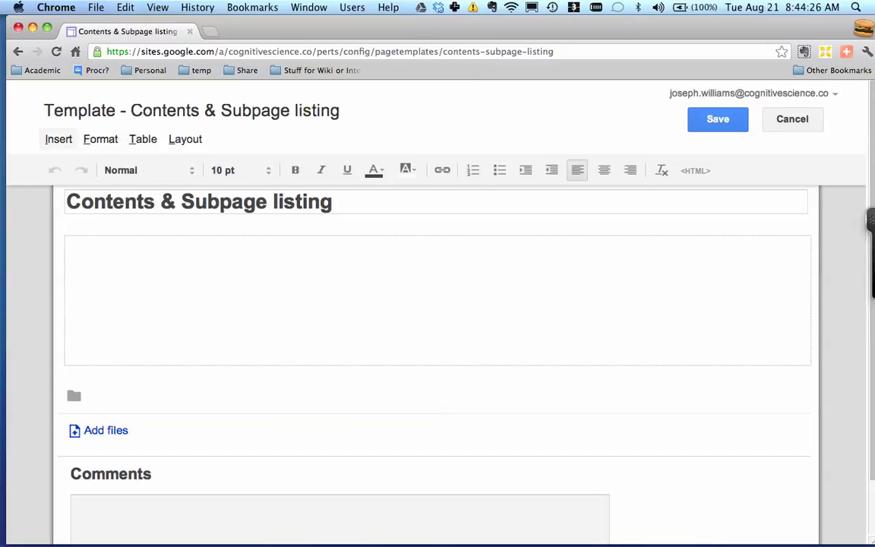
Insert a table of contents showing all levels with the width left empty, and add three blank lines below it
click(58, 139)
click(125, 250)
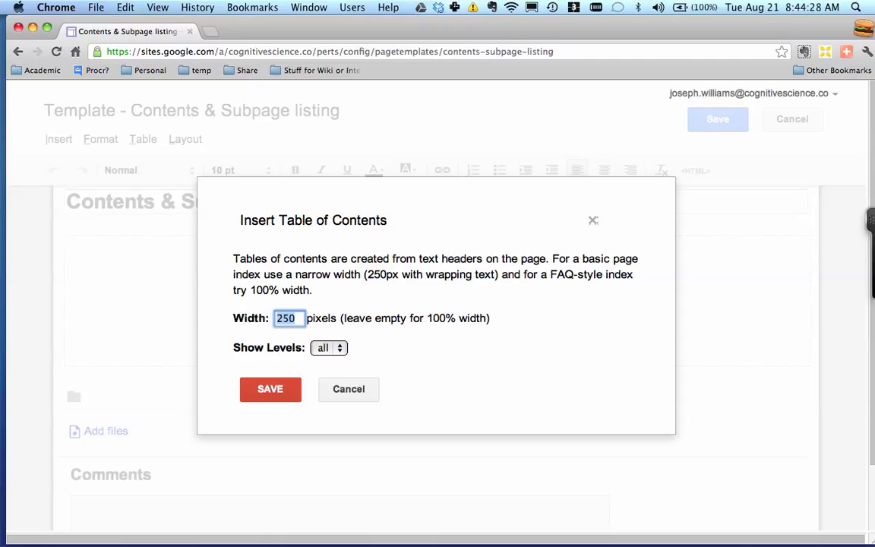
key(BackSpace)
key(Return)
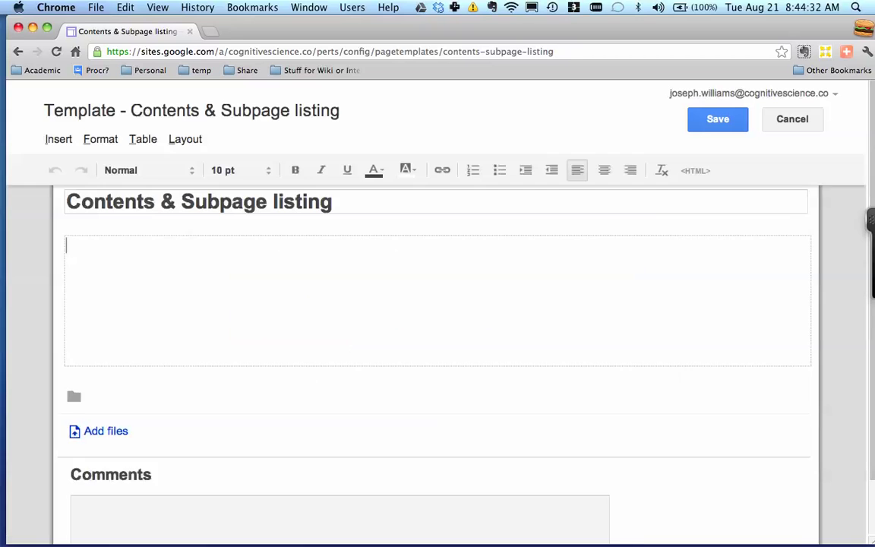
key(Return)
key(Return)
key(Return)
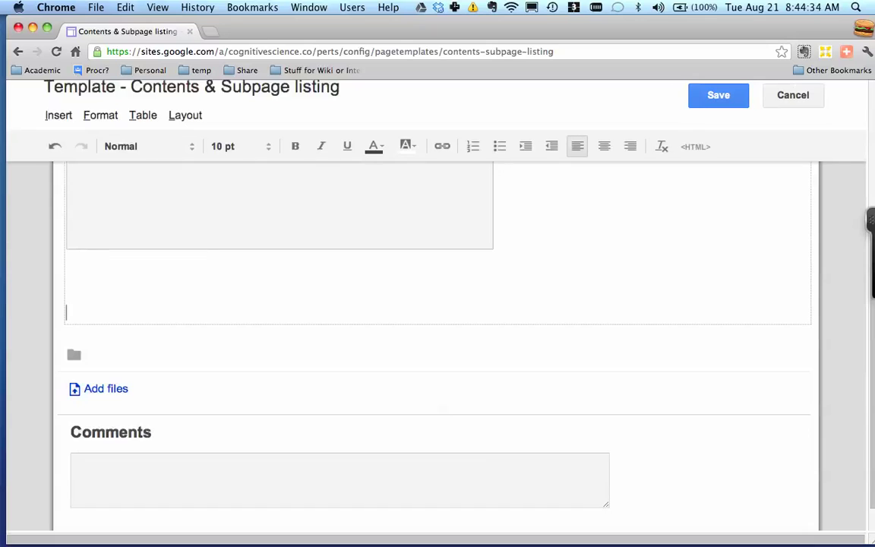
Add three placeholder heading lines below the table of contents, starting with "Heading 1" and "Heading 2", separated by blank lines
key(Up)
key(Up)
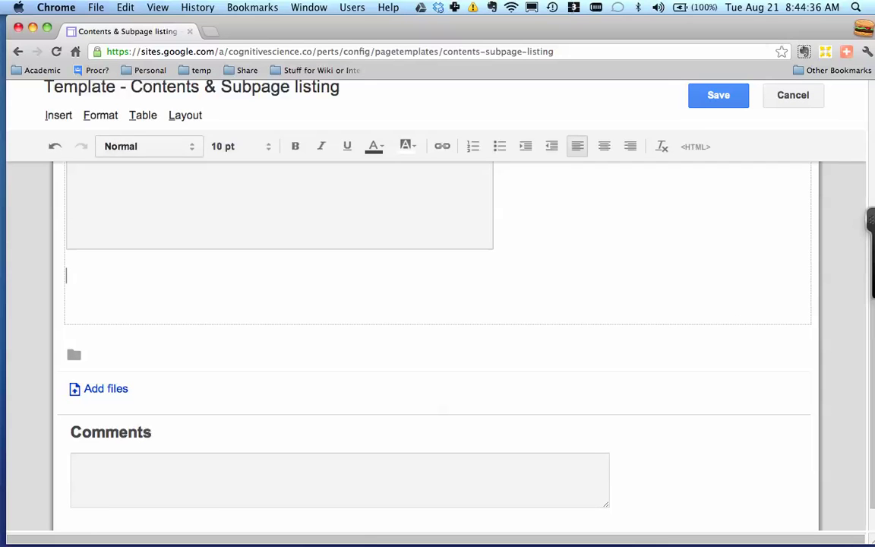
text(Heading 1)
key(Return)
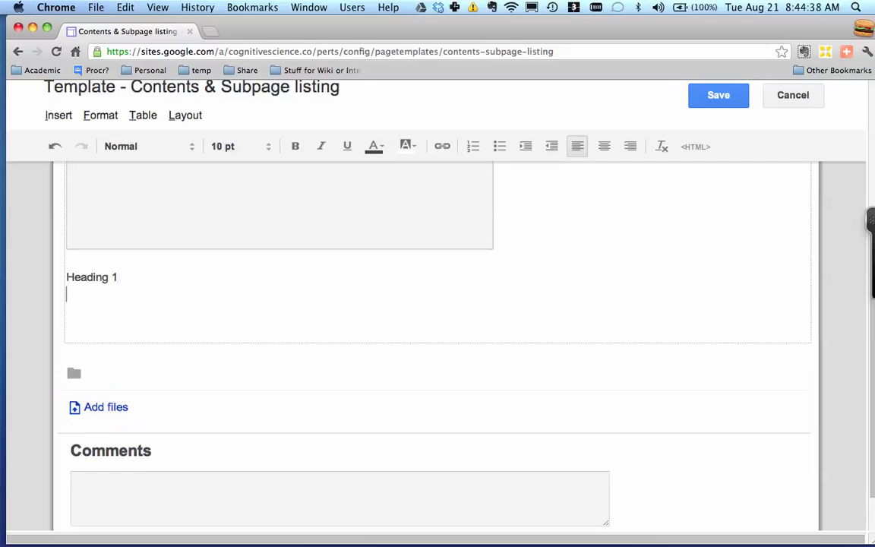
key(Return)
text(Heading 2)
key(Return)
text(Heading 2)
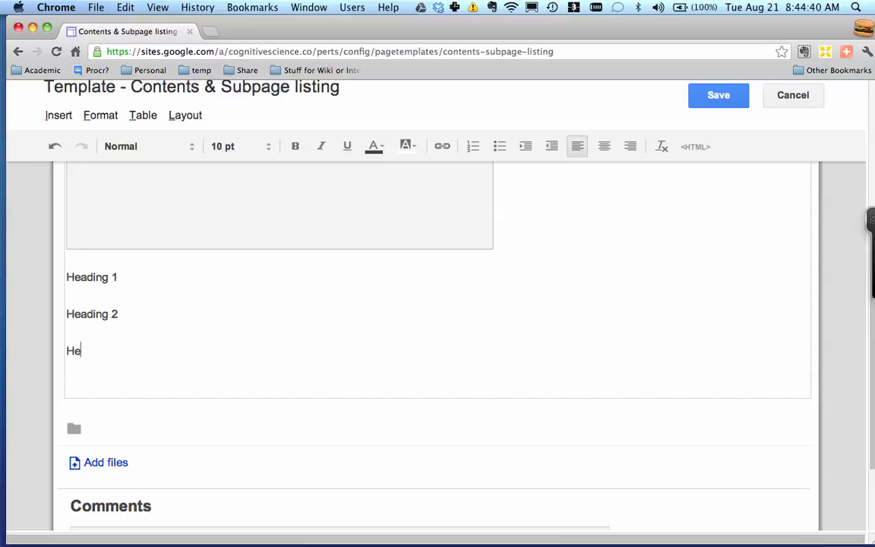
Renumber the three placeholder lines as "Heading 2", "Heading 3" and "Heading 4"
key(Up)
key(Up)
key(Up)
key(Up)
key(BackSpace)
text(2)
key(Down)
key(Down)
key(BackSpace)
text(3)
click(118, 350)
key(BackSpace)
text(4)
Format the "Heading 2" line as Heading (H2)
drag(120, 278, 65, 278)
click(100, 116)
key(Down)
key(Down)
key(Down)
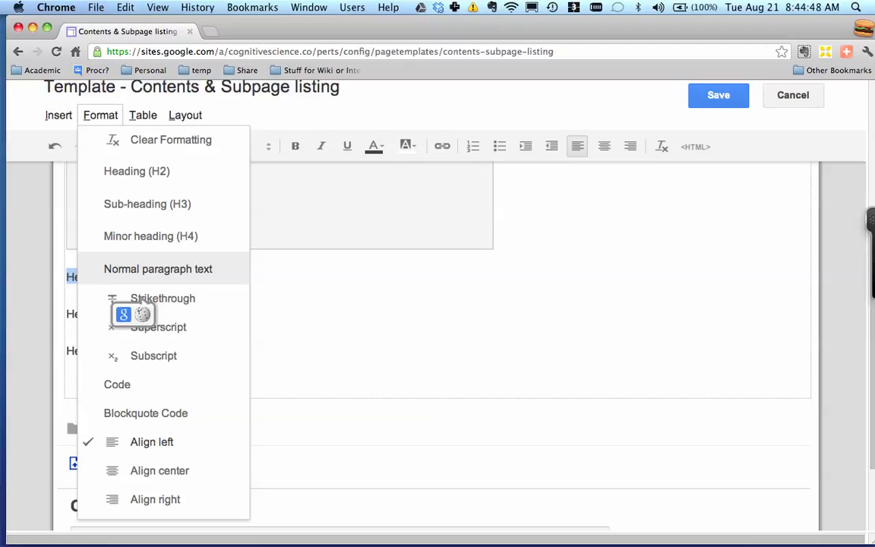
key(Up)
key(Up)
key(Up)
key(Return)
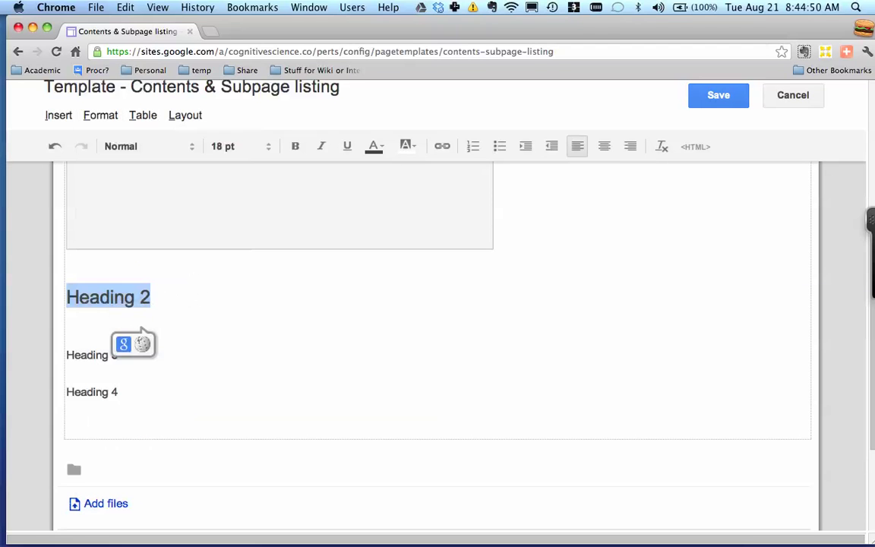
Format the "Heading 3" line as Sub-heading (H3)
double_click(122, 355)
click(120, 355)
key(shift+Home)
key(ctrl+alt+f)
key(Down)
key(Down)
key(Down)
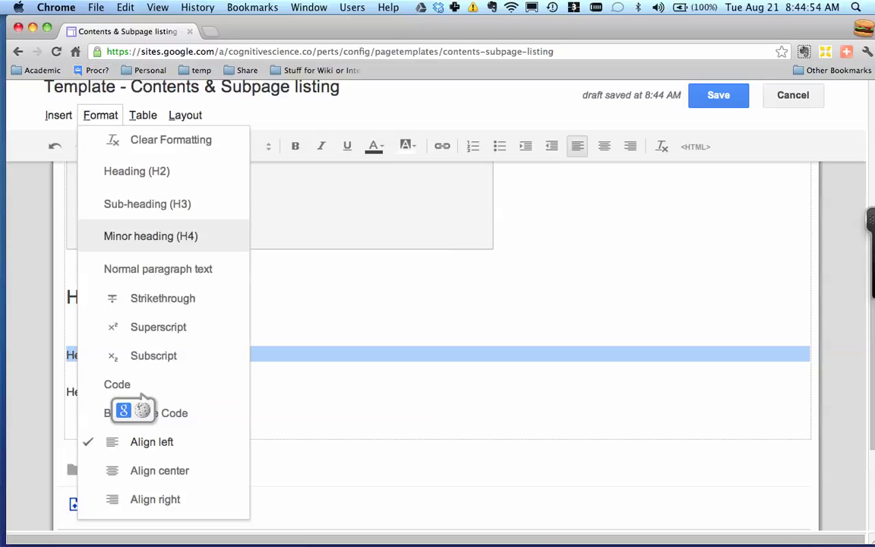
key(Up)
key(Return)
Format the "Heading 4" line as Minor heading (H4) and place the cursor on the line below it
key(Down)
key(shift+Home)
key(ctrl+alt+f)
key(Down)
key(Down)
key(Down)
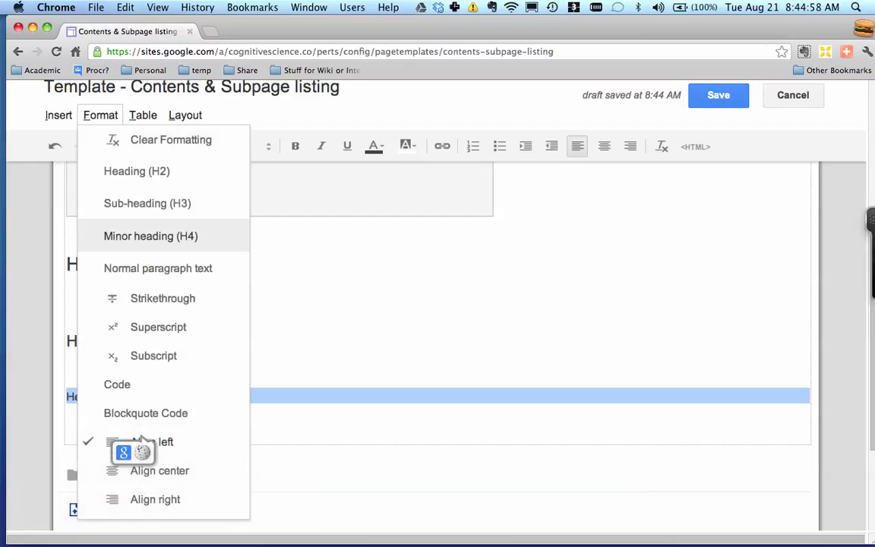
key(Return)
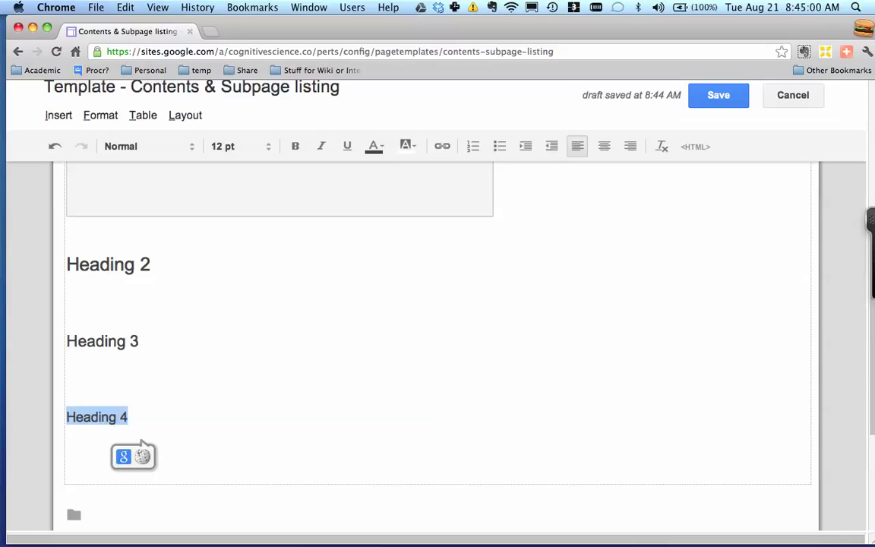
key(Down)
scroll(439, 346, down, 1)
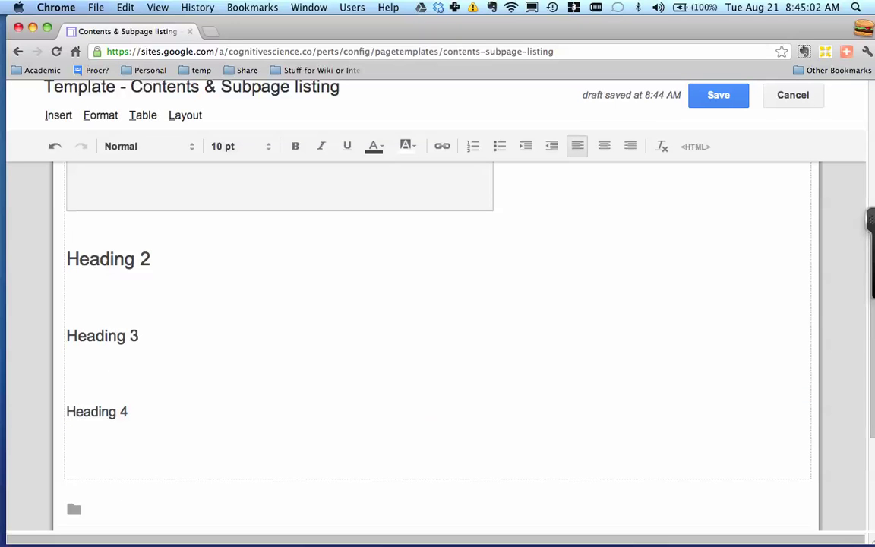
Browse the featured gadgets that can be added to the page, and close the gallery without adding one
click(59, 115)
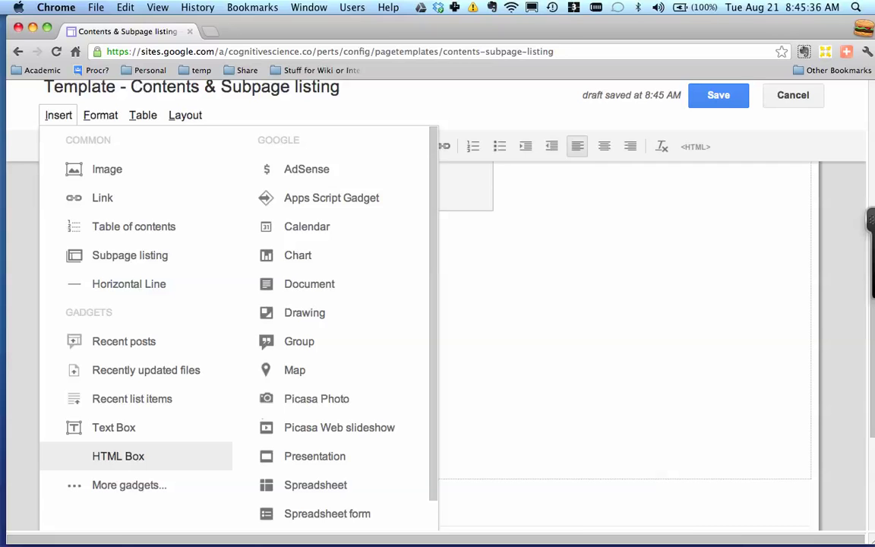
click(130, 485)
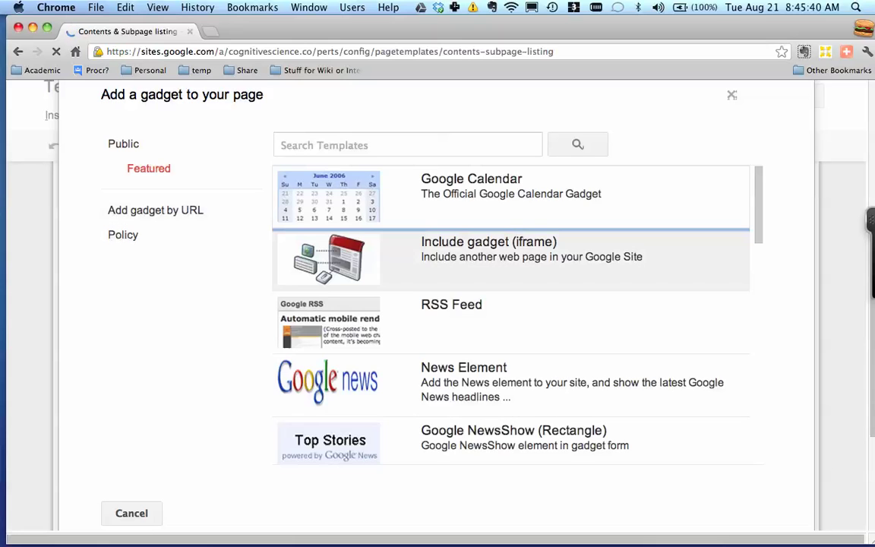
scroll(511, 304, down, 5)
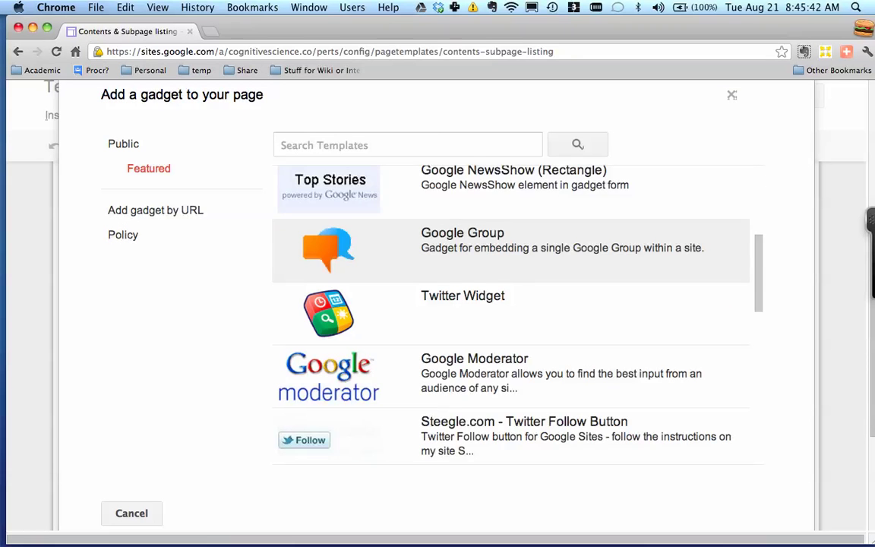
scroll(511, 251, down, 2)
scroll(510, 274, down, 7)
scroll(511, 274, down, 8)
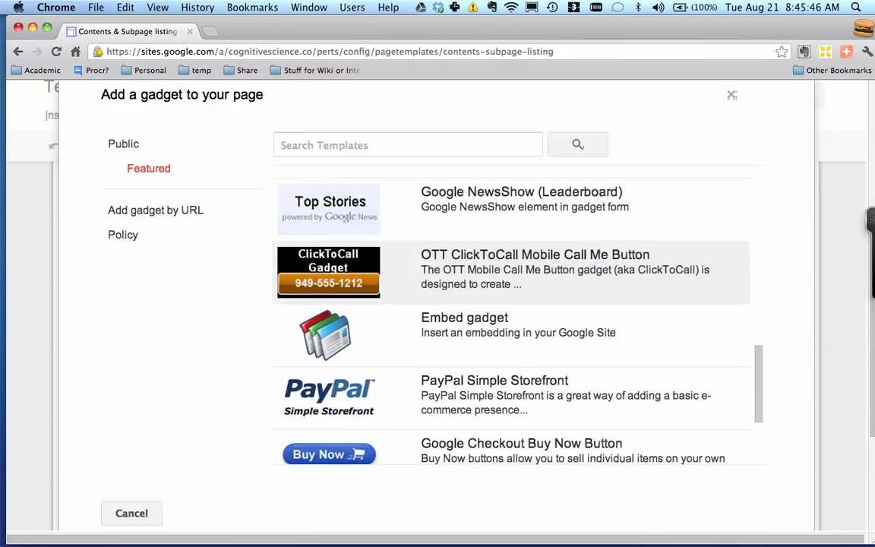
scroll(511, 198, up, 2)
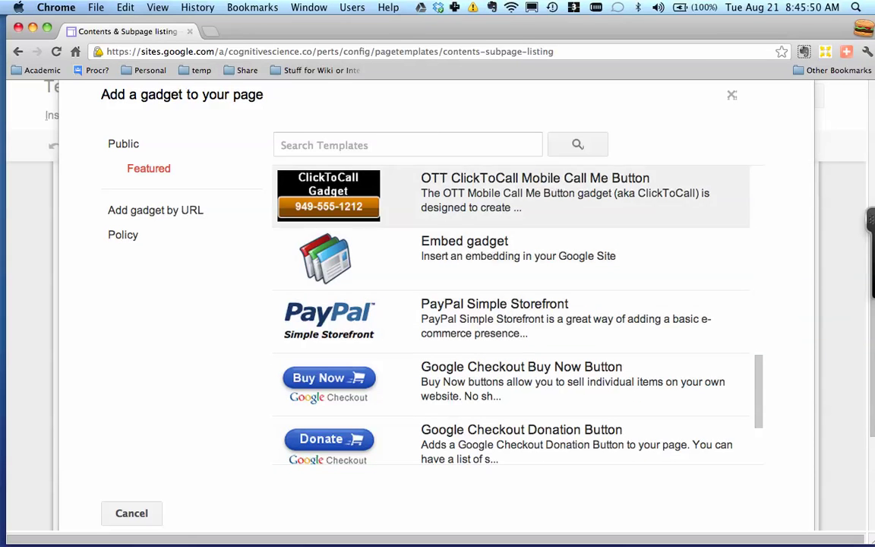
scroll(511, 311, down, 1)
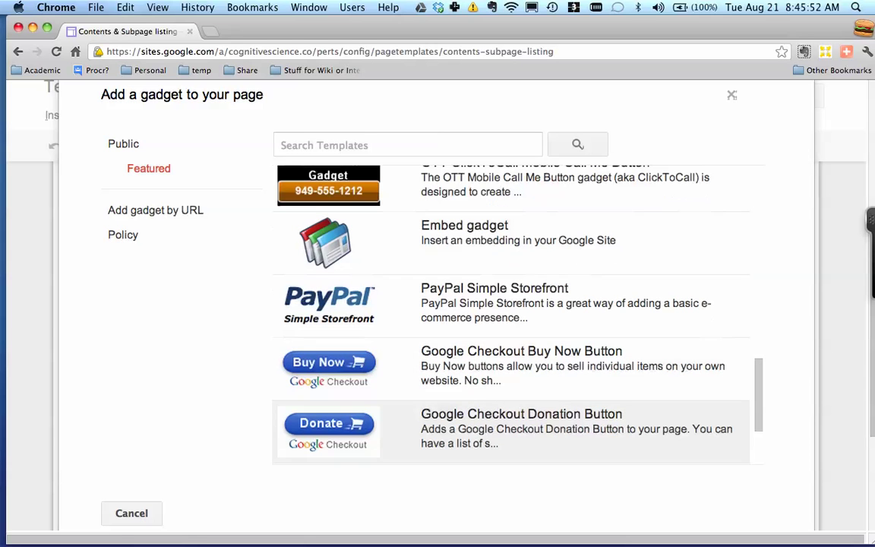
scroll(510, 345, down, 8)
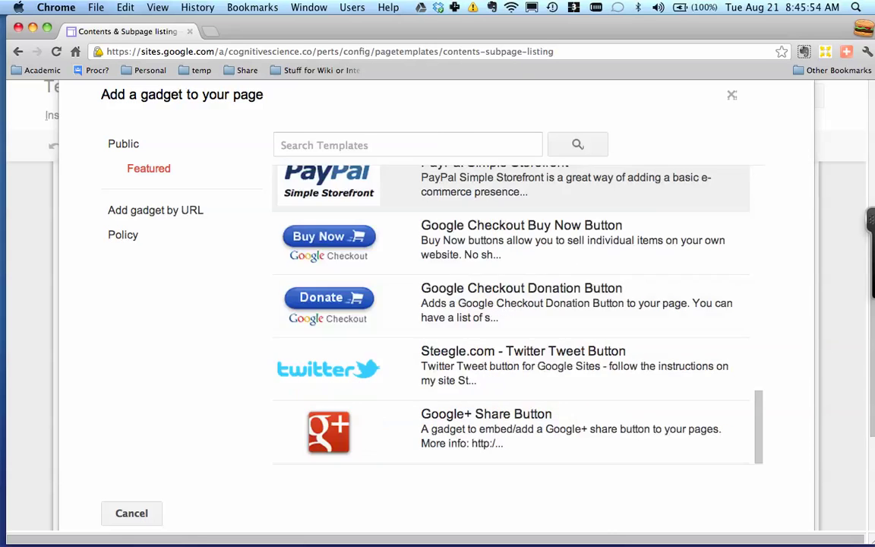
scroll(510, 250, up, 10)
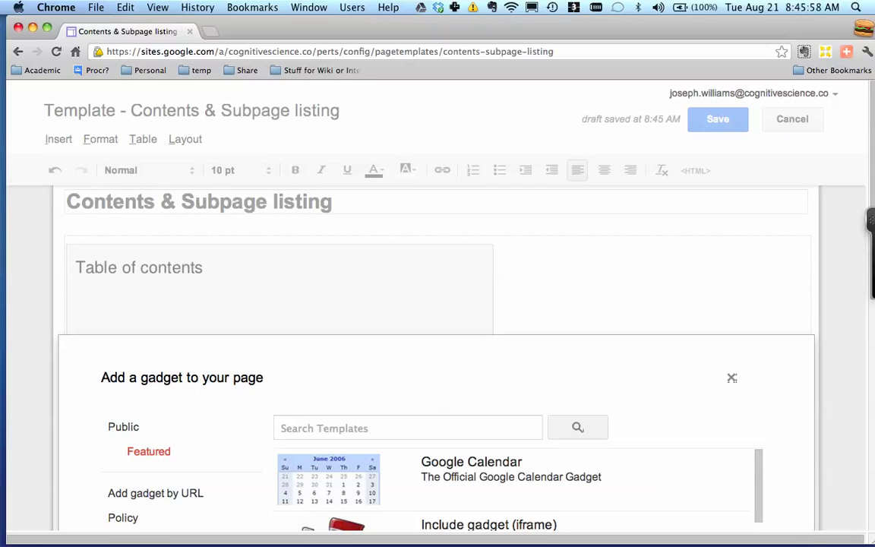
click(732, 378)
scroll(437, 341, down, 3)
scroll(437, 342, up, 3)
scroll(437, 342, down, 10)
scroll(438, 304, up, 1)
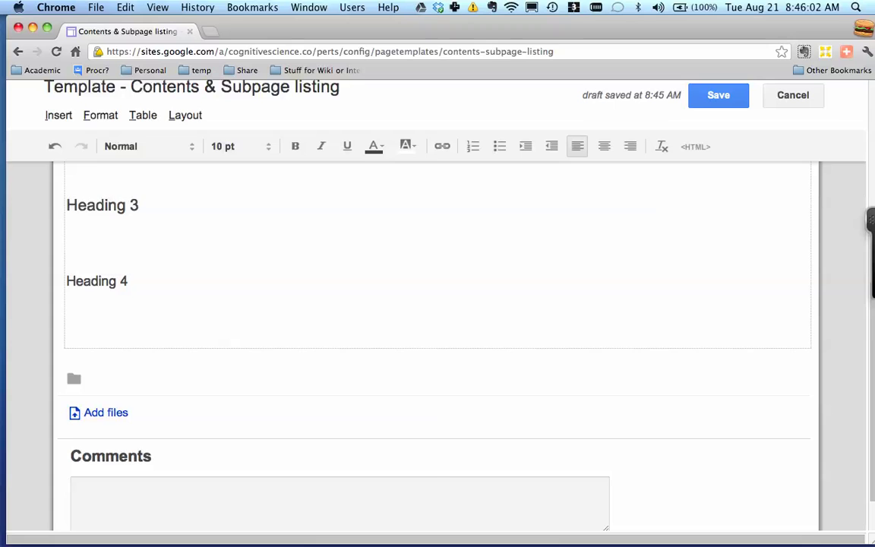
Examine the Google content types that can be inserted, including the video sources, without inserting any
click(58, 114)
key(Down)
key(Down)
key(Down)
key(Down)
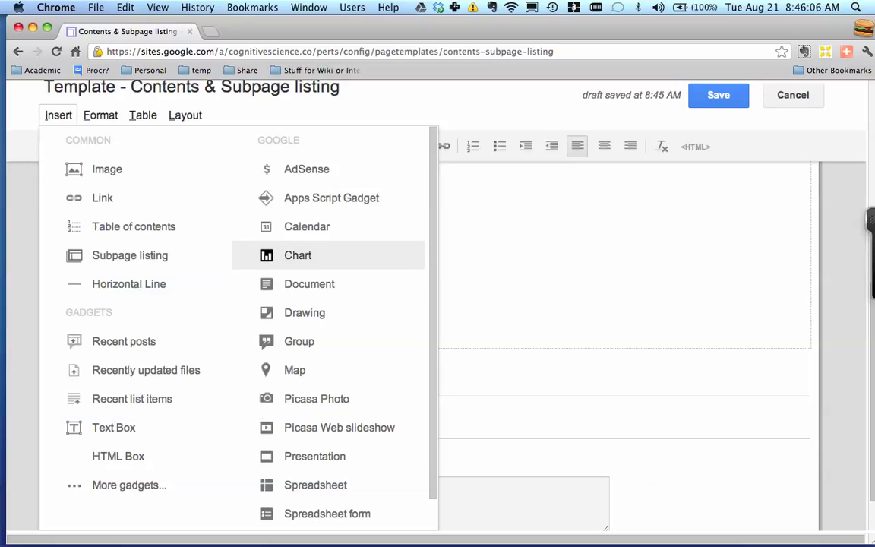
key(Down)
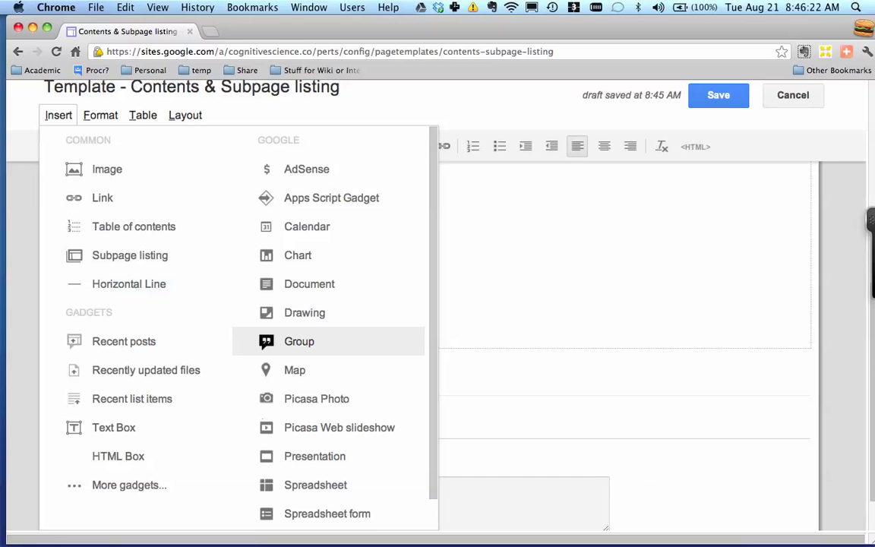
scroll(327, 341, down, 2)
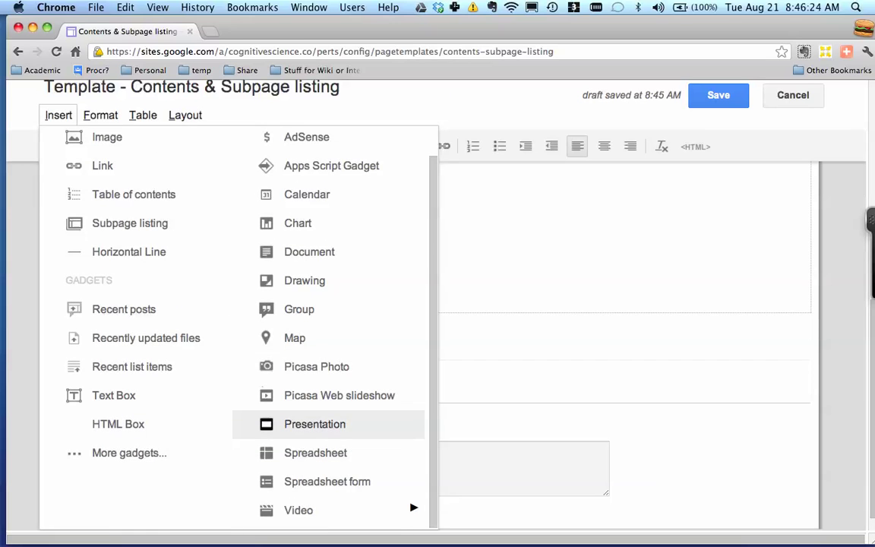
scroll(326, 424, down, 1)
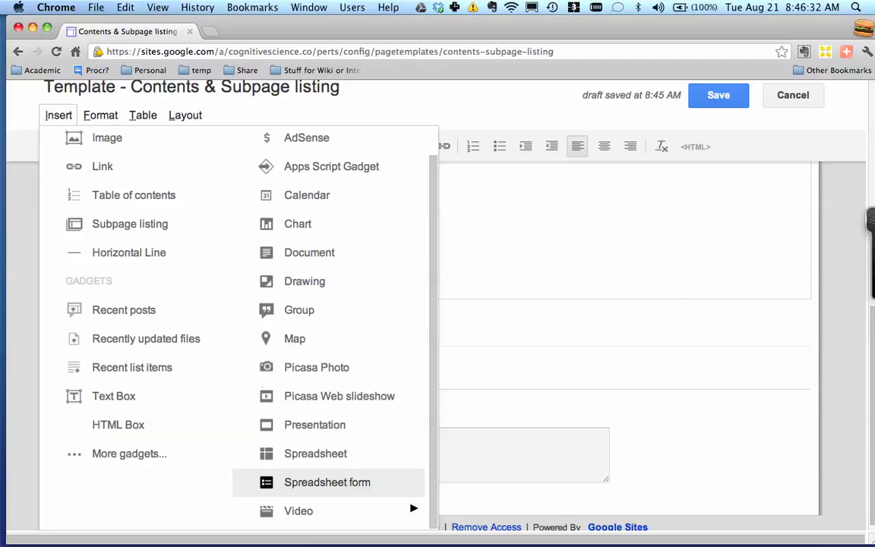
mouse_move(365, 511)
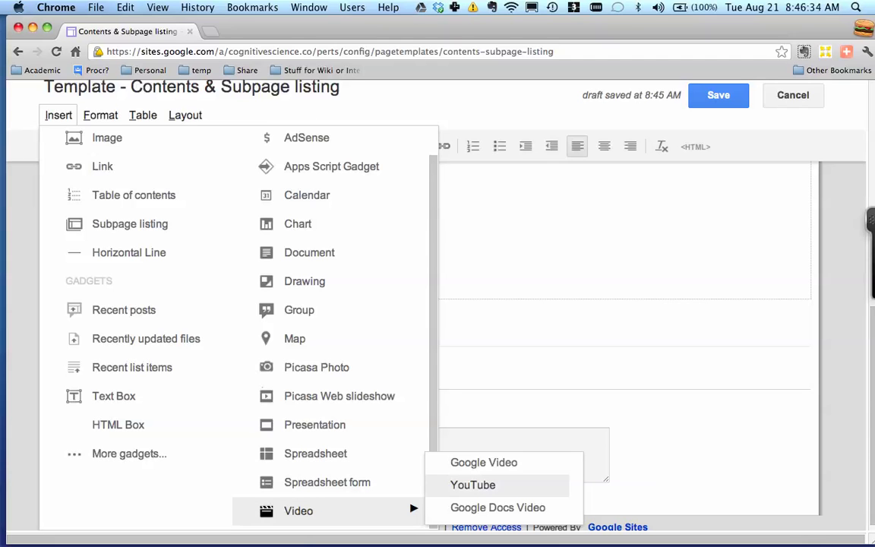
key(Escape)
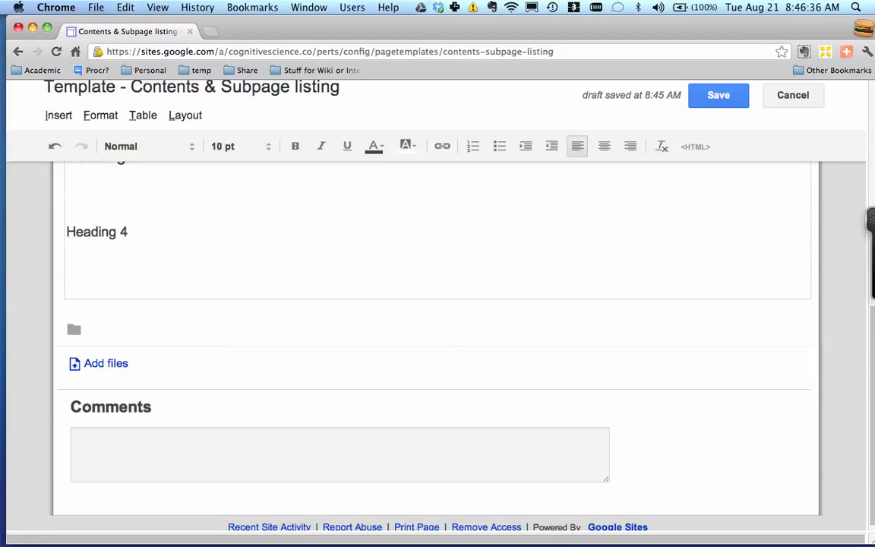
Insert a subpage listing of the current page below "Heading 4", showing all levels with the width set to 0 pixels
click(58, 115)
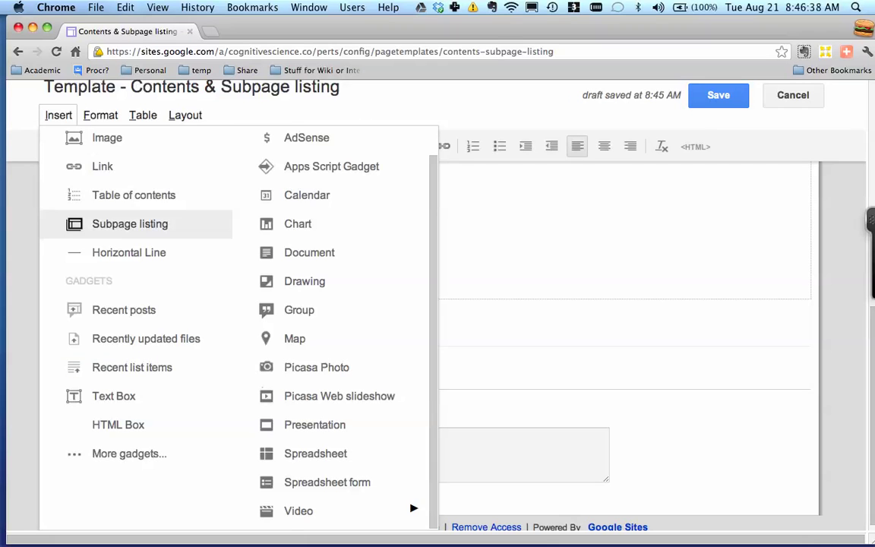
click(130, 224)
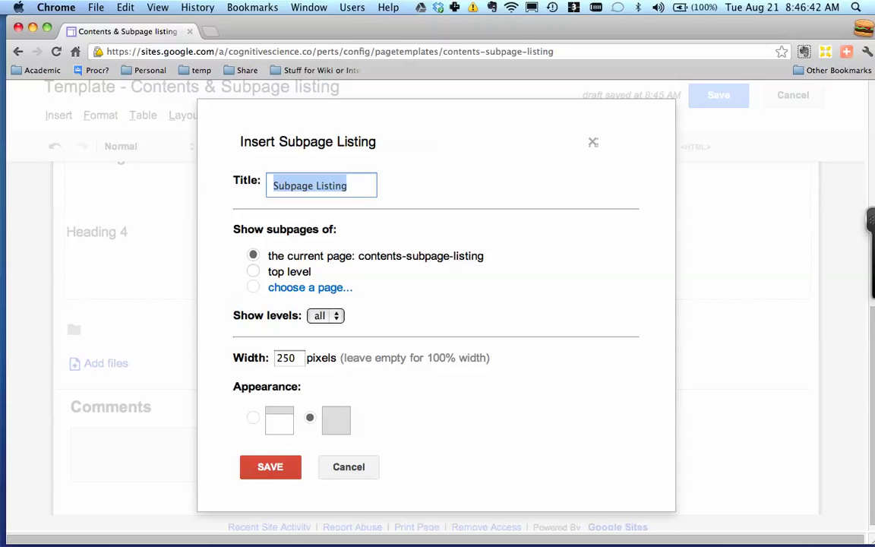
double_click(298, 358)
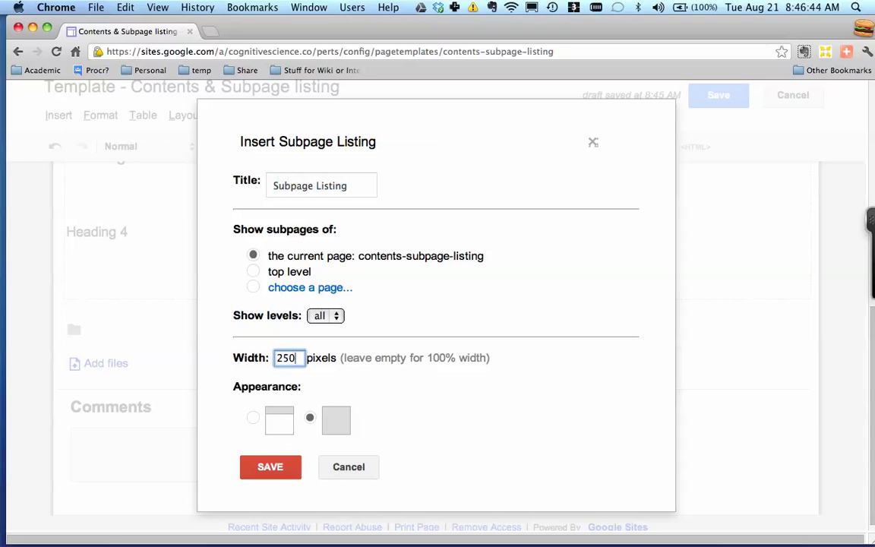
text(0)
click(271, 467)
key(Return)
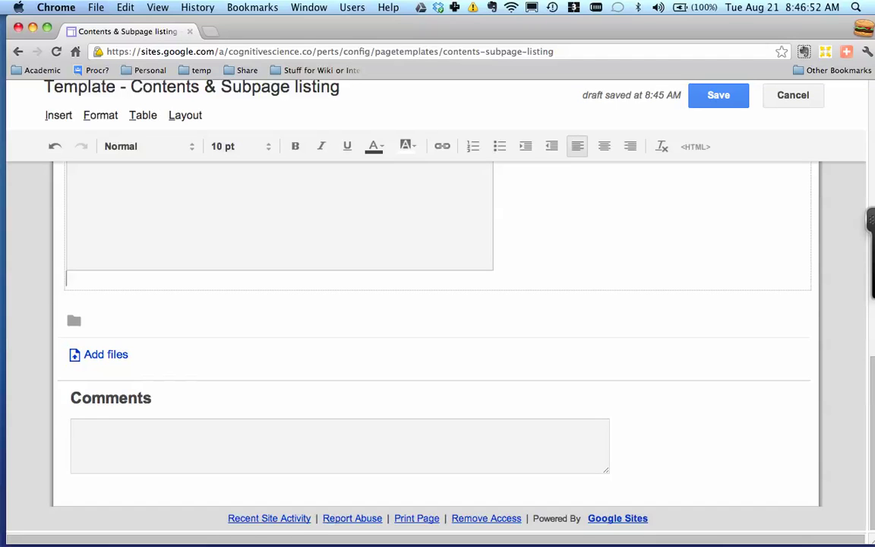
key(BackSpace)
Remove the extra blank lines between the three headings and between the table of contents and "Heading 2"
scroll(439, 346, up, 3)
scroll(438, 341, up, 3)
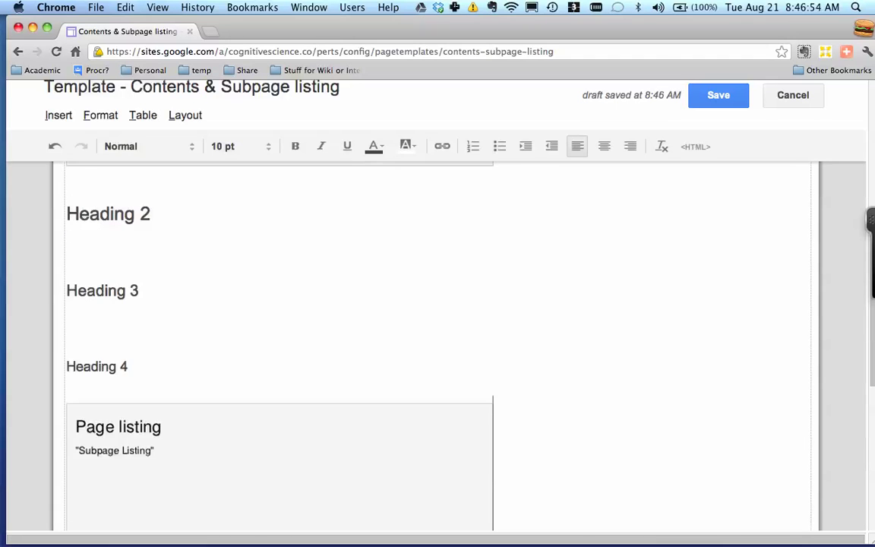
key(super+Left)
key(Up)
key(BackSpace)
key(Up)
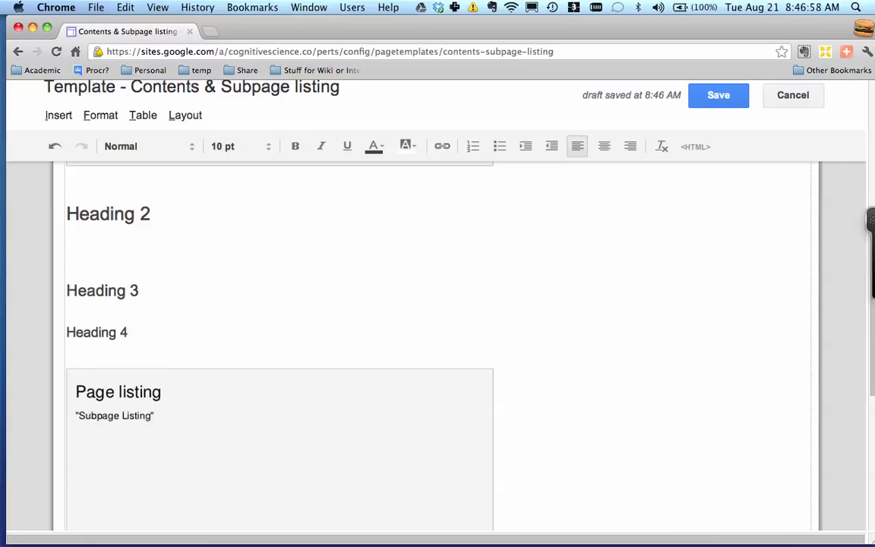
key(BackSpace)
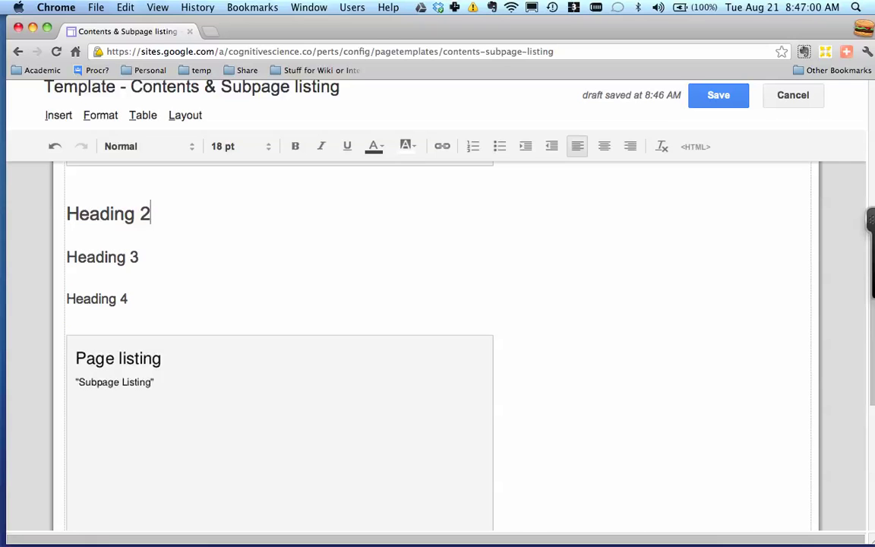
key(super+Left)
key(Up)
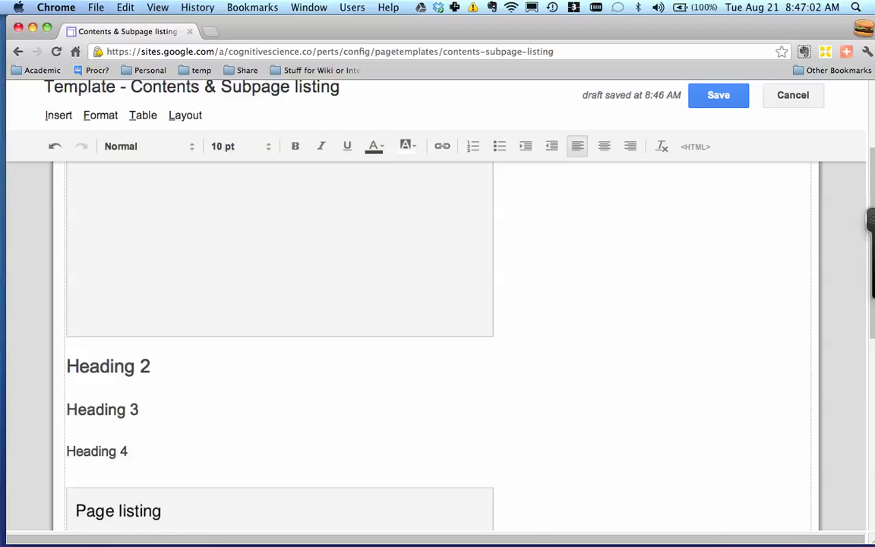
Save the page template and test the "Heading 3" link in its table of contents
click(719, 97)
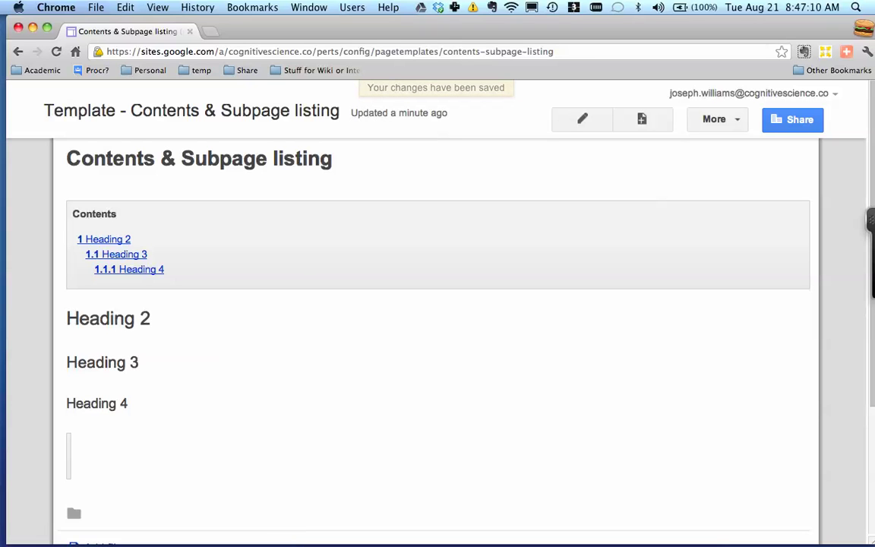
click(124, 255)
scroll(123, 255, up, 3)
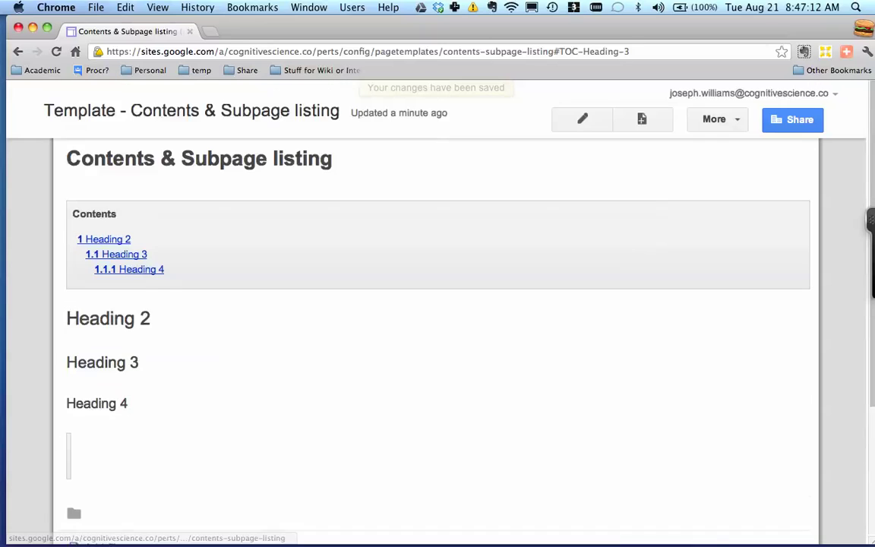
drag(90, 319, 136, 319)
click(135, 321)
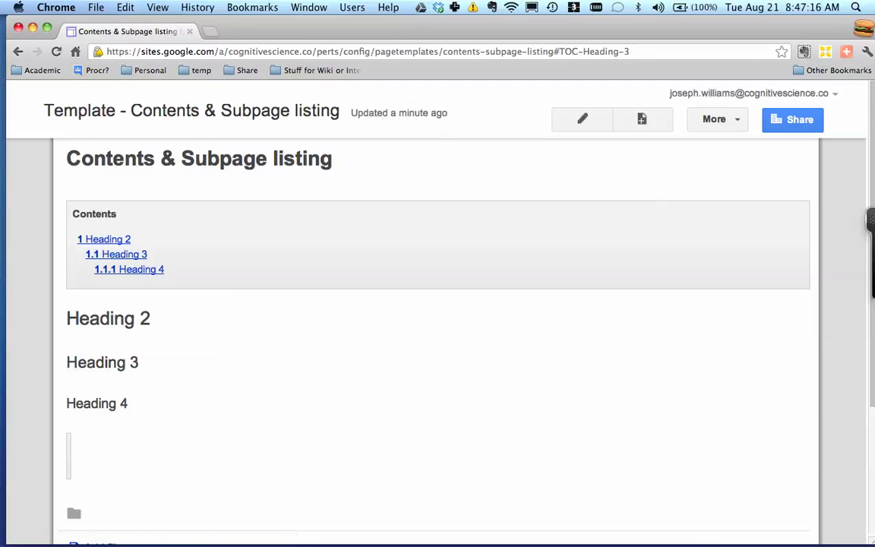
Review the template settings for description, default location, page options and page URL, leaving them unchanged
click(714, 119)
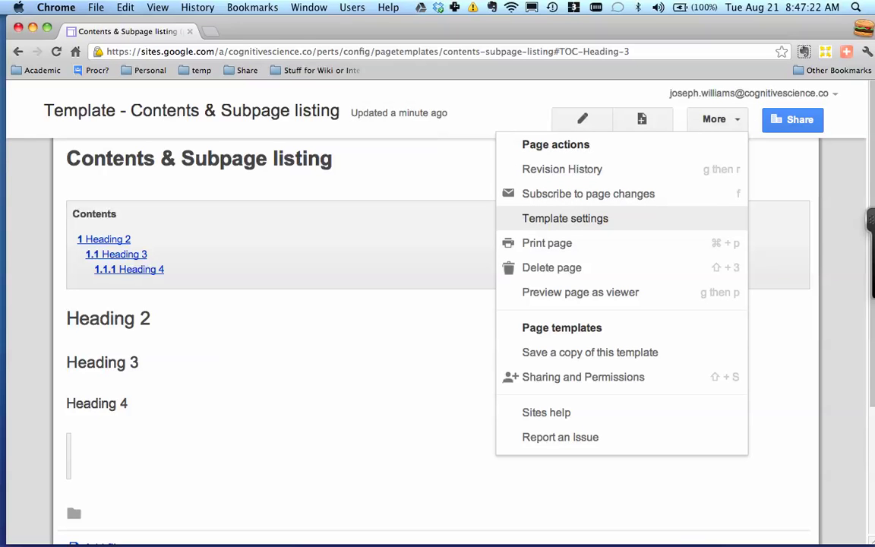
click(565, 218)
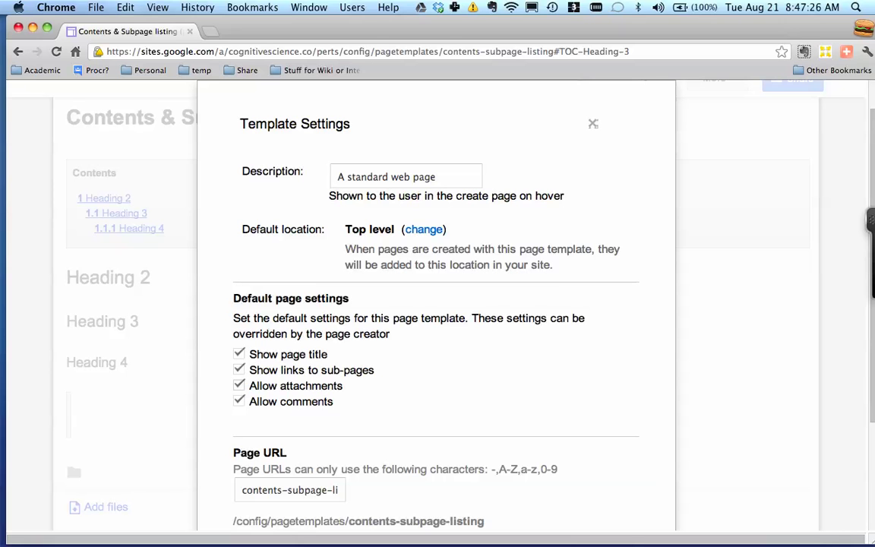
scroll(436, 304, down, 1)
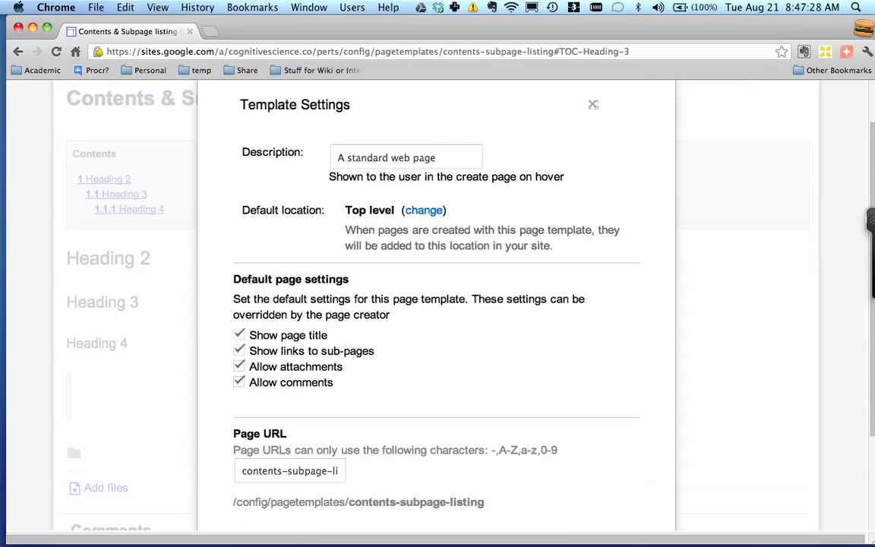
scroll(437, 304, down, 2)
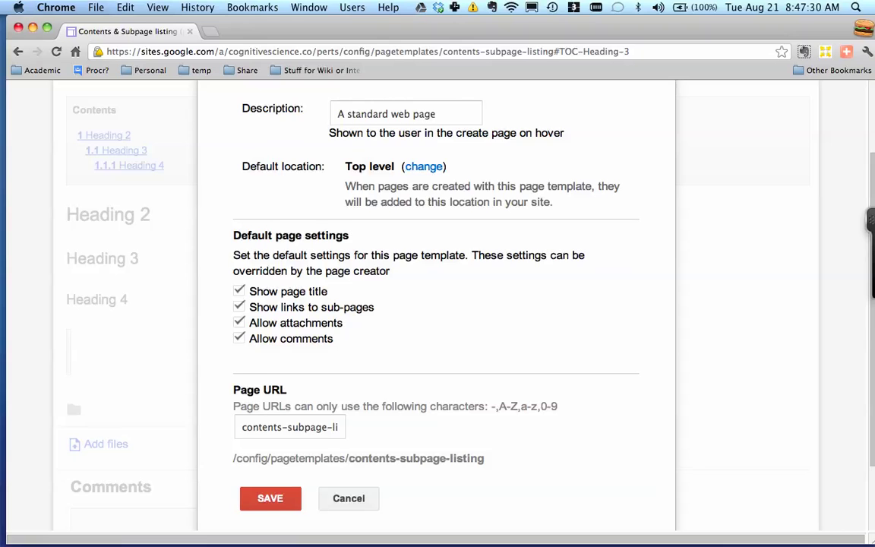
scroll(437, 304, down, 1)
scroll(436, 304, up, 6)
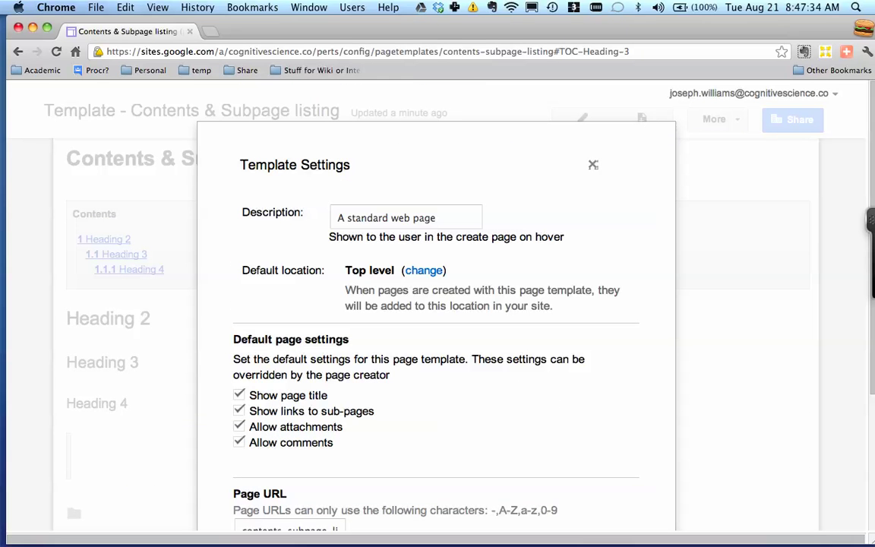
click(593, 165)
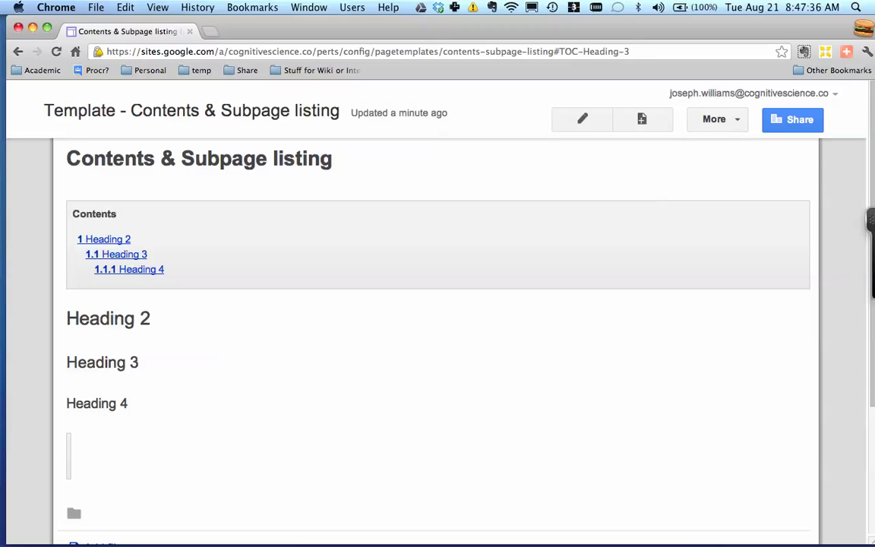
click(718, 119)
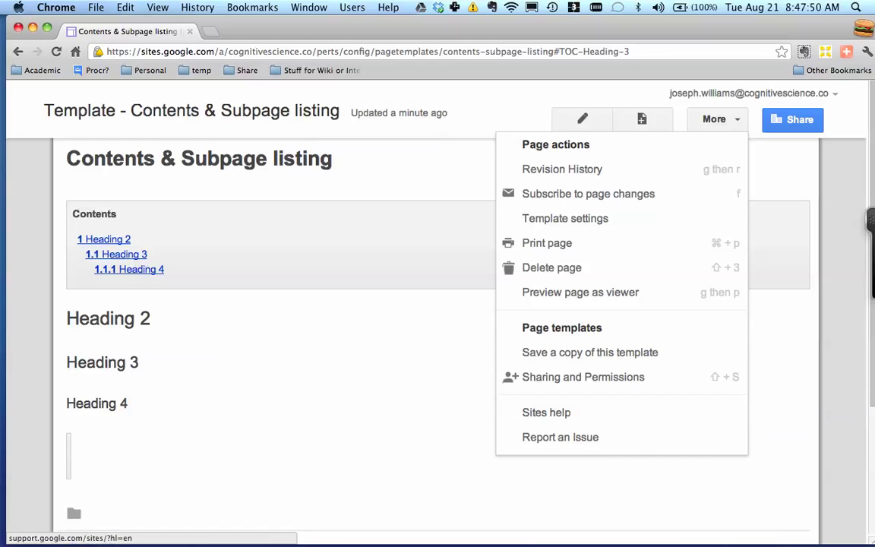
click(582, 120)
scroll(437, 304, down, 2)
scroll(437, 304, up, 2)
click(717, 119)
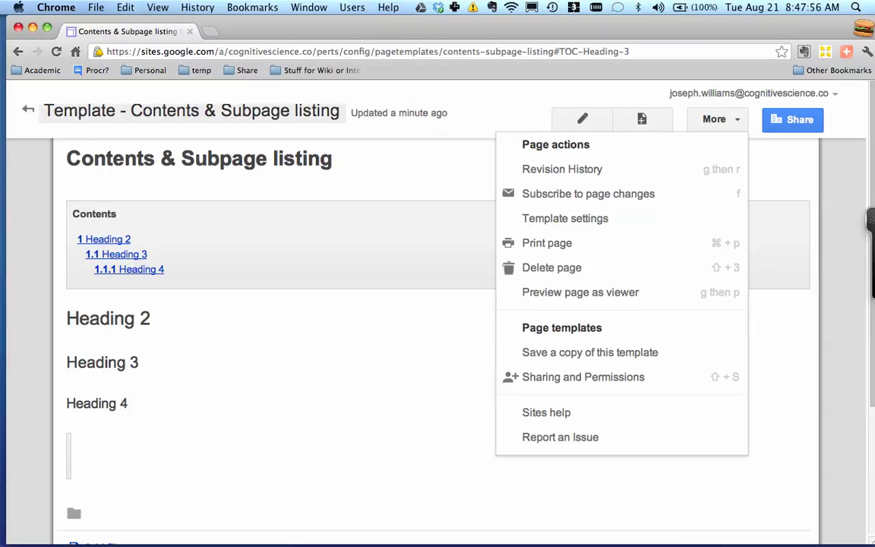
click(395, 174)
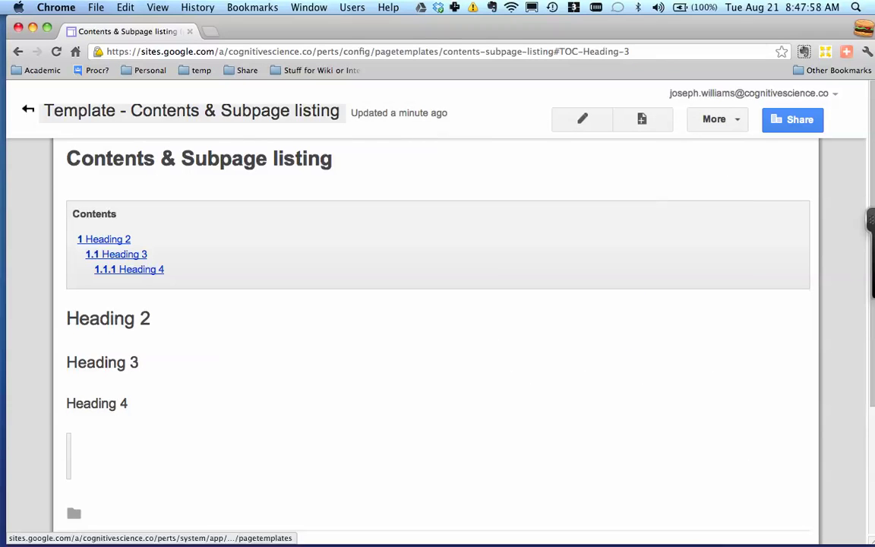
Set the user-created "Contents & Subpage listing" template as the site's default page template
click(191, 111)
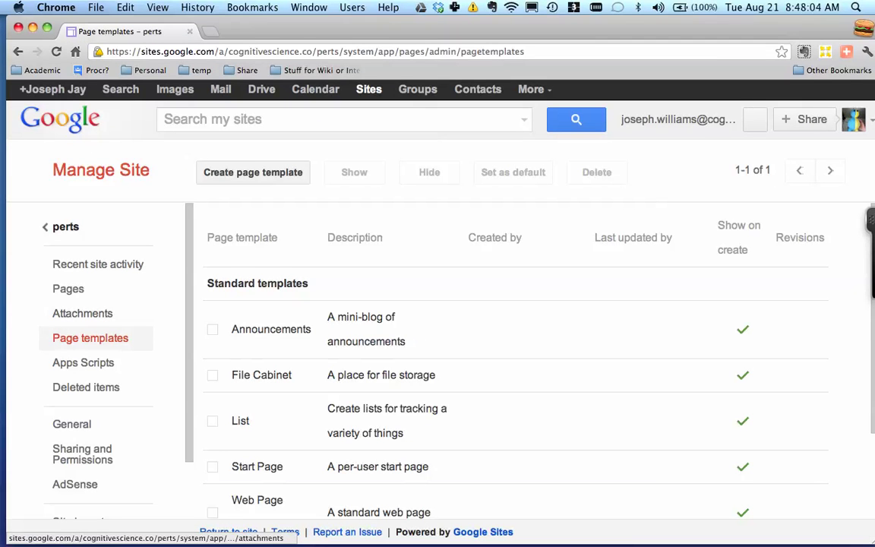
scroll(516, 357, down, 4)
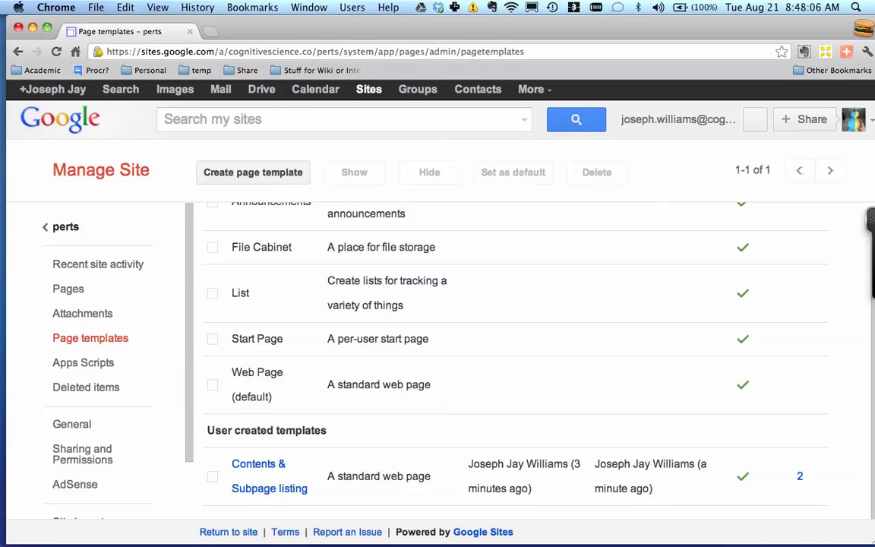
click(212, 477)
click(513, 172)
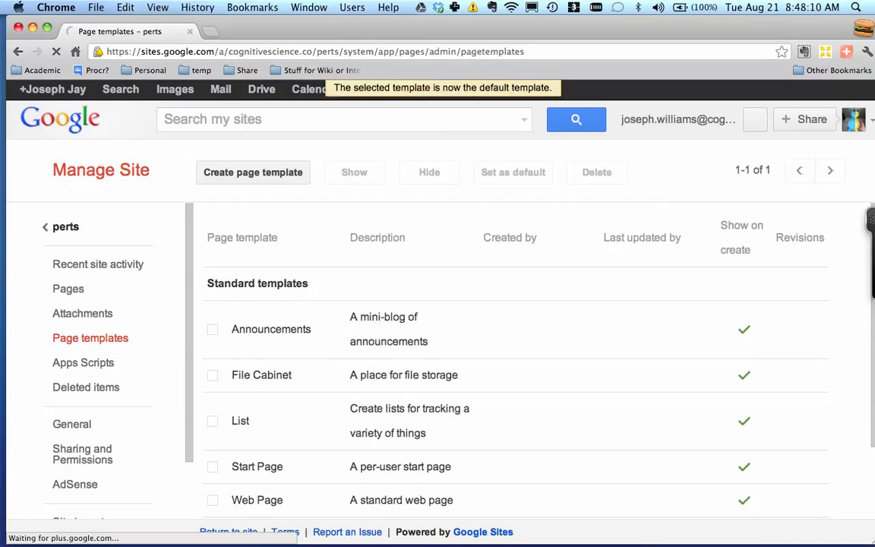
scroll(516, 360, down, 3)
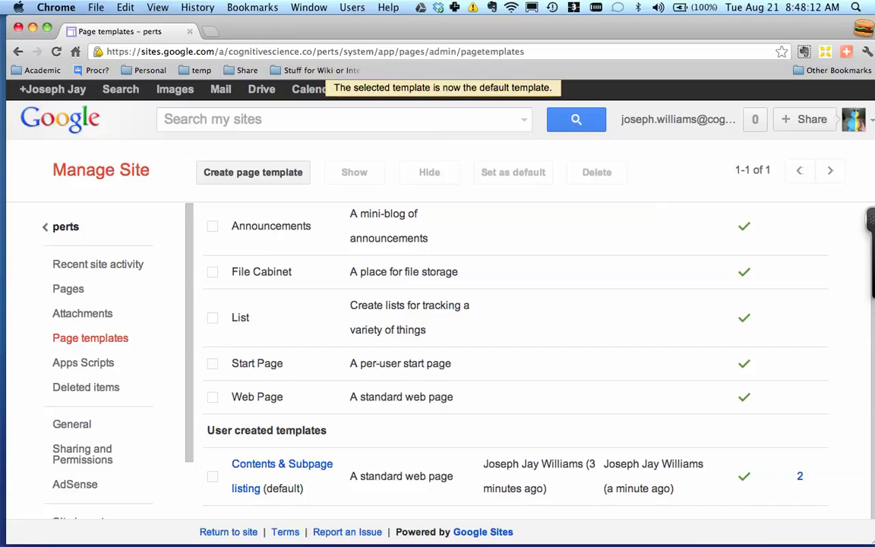
scroll(517, 357, up, 3)
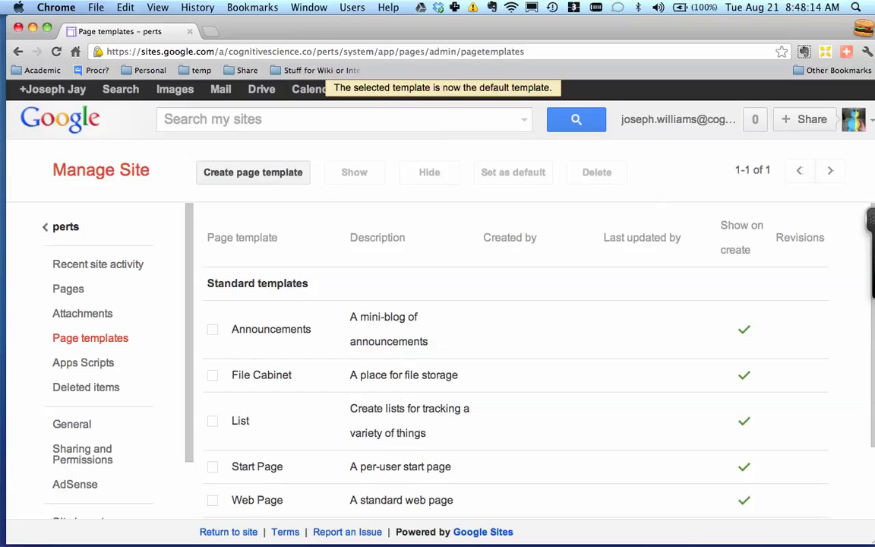
Return to the perts site and create a top-level page named "Group" using the Web Page template
click(65, 226)
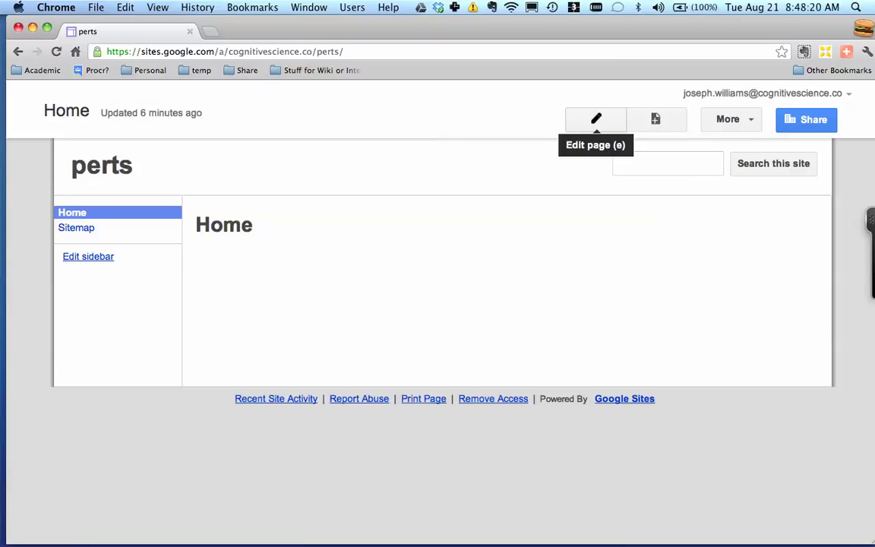
click(597, 119)
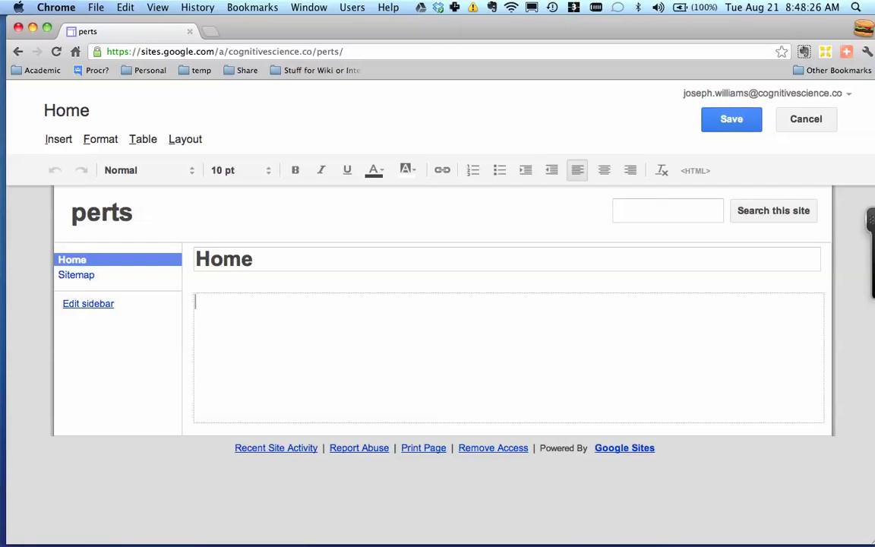
click(732, 119)
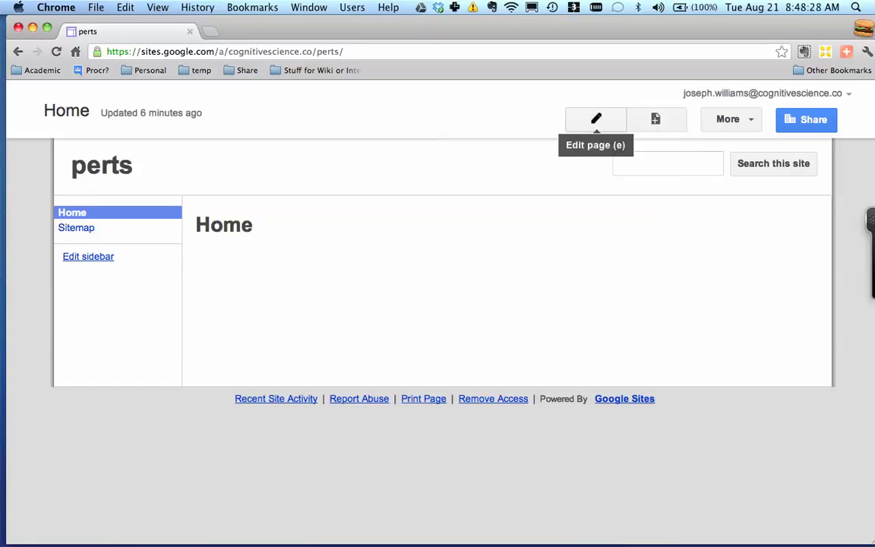
click(655, 119)
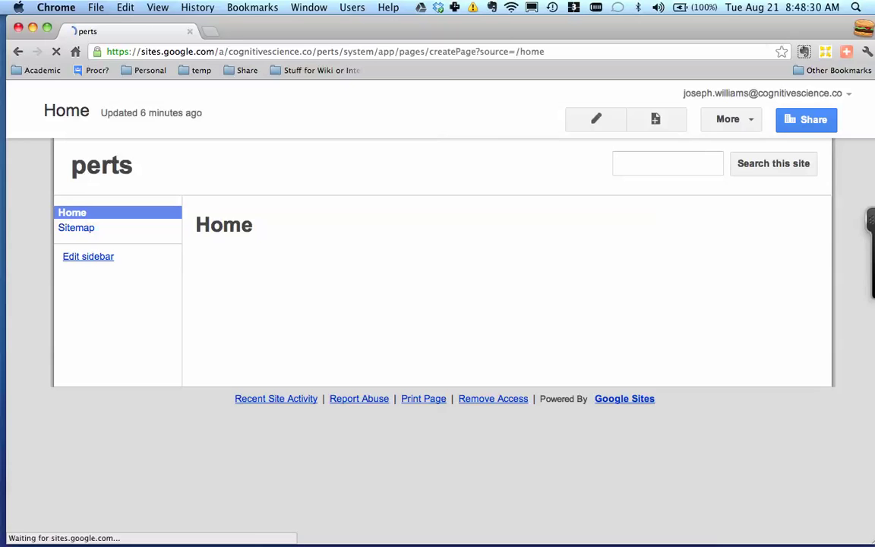
text(Group)
scroll(483, 325, down, 1)
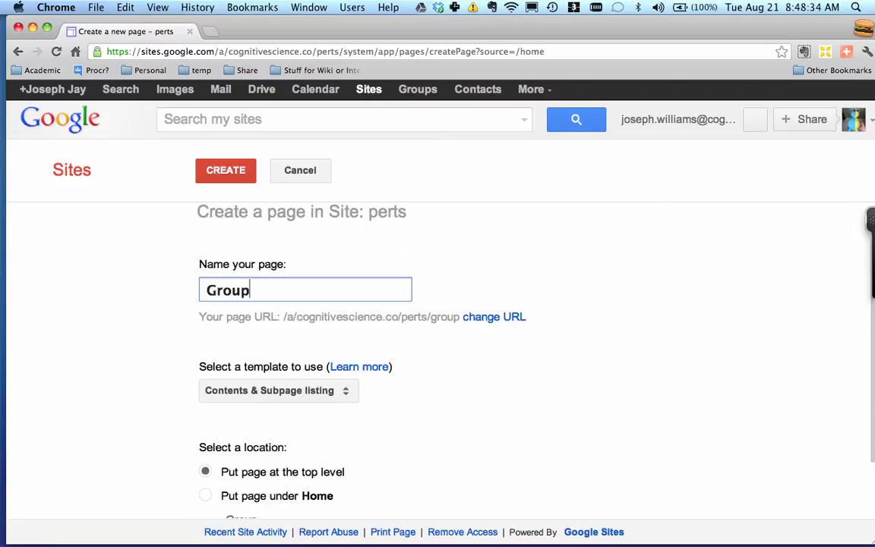
click(279, 391)
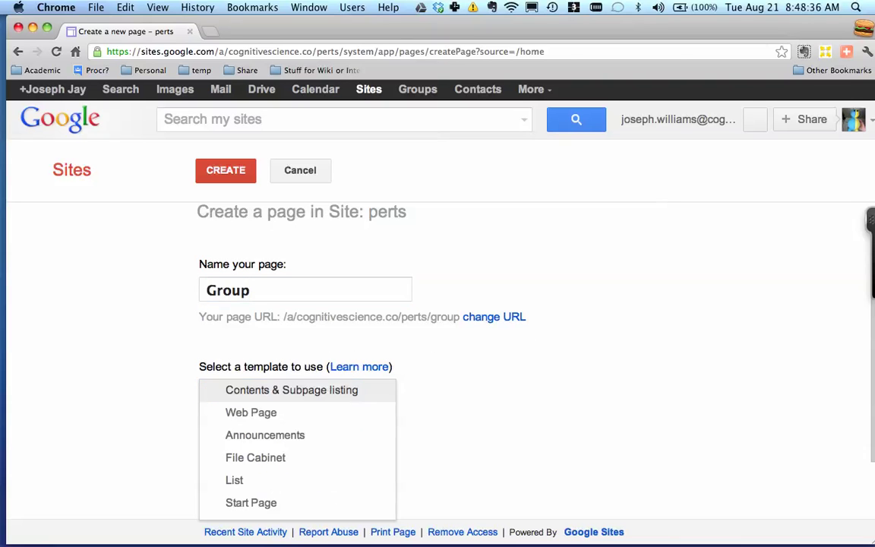
click(251, 413)
scroll(438, 342, down, 2)
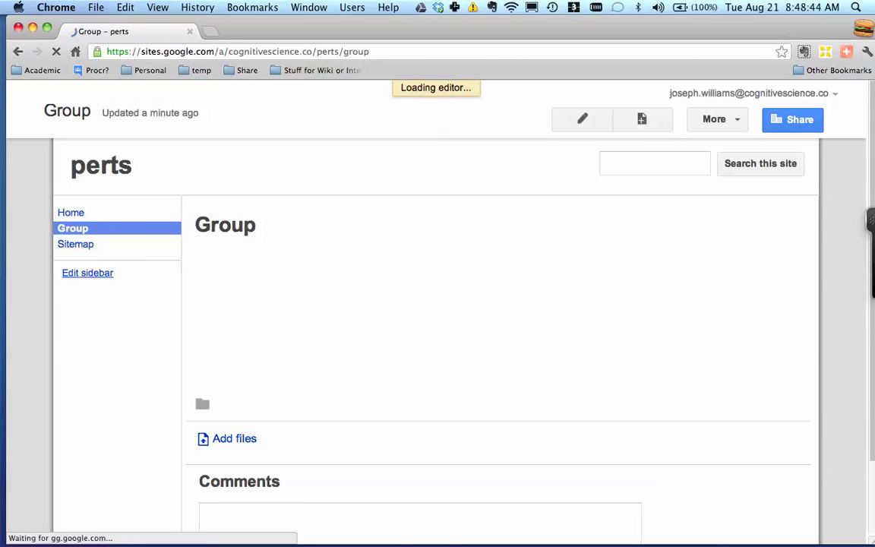
Open the "Group" page for editing and load the PERTS forum from groups.google.com in a new browser tab
text(e)
key(BackSpace)
click(58, 139)
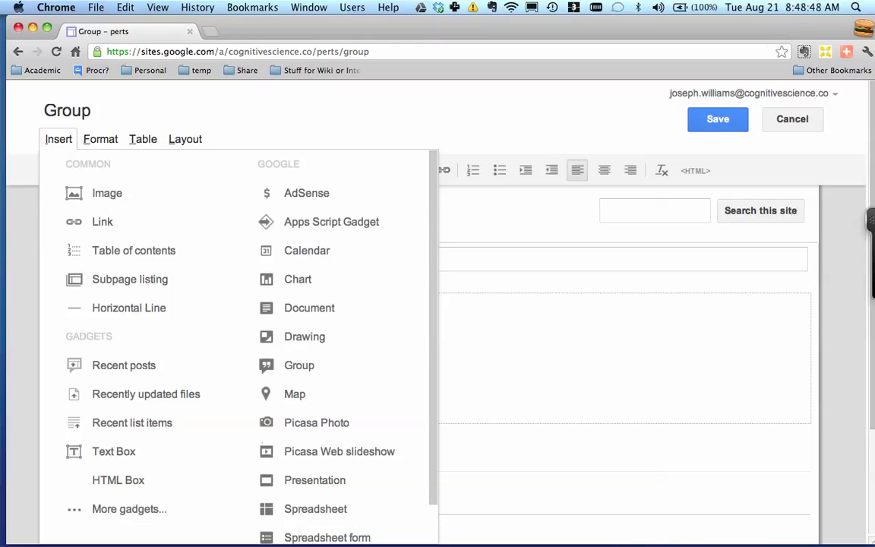
key(Escape)
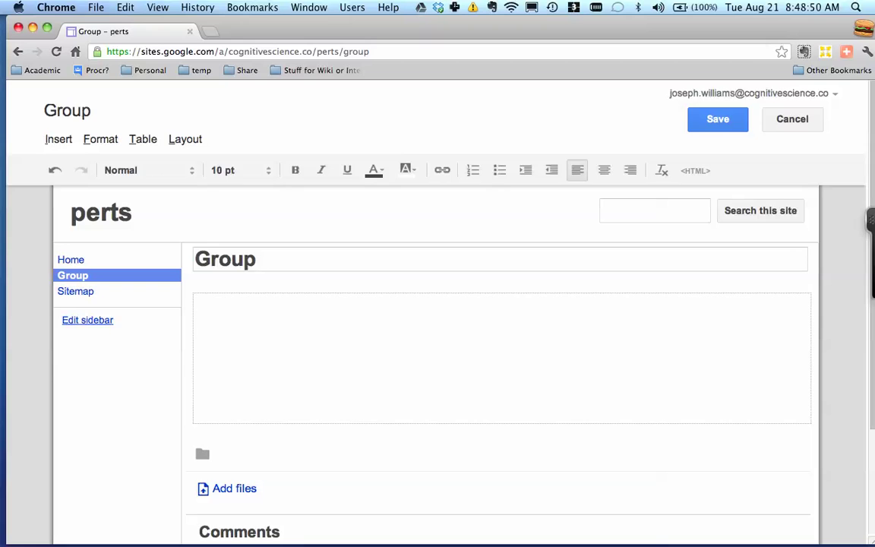
key(super+t)
text(groups.google.com)
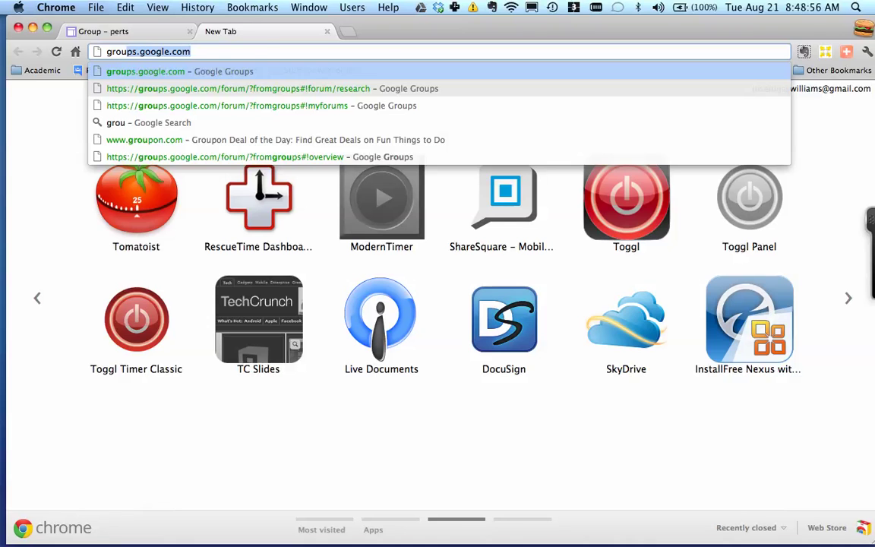
click(238, 89)
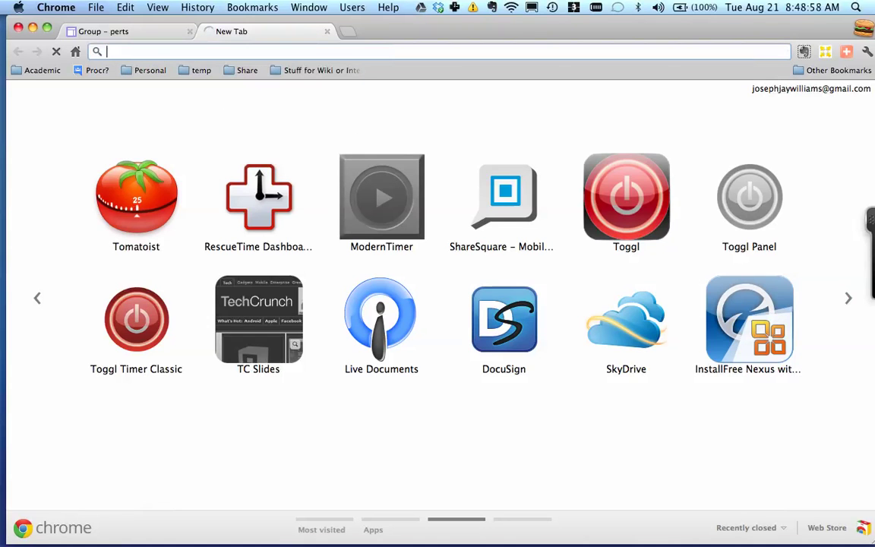
key(super+z)
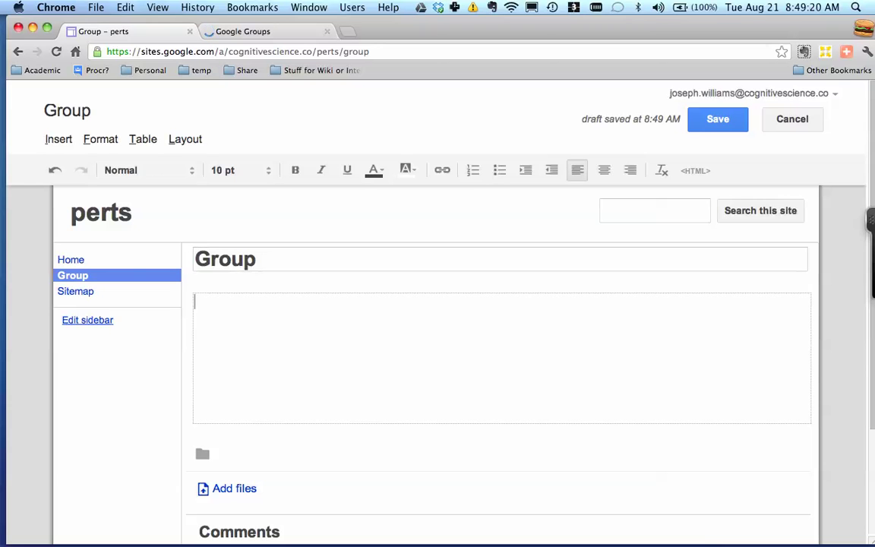
Start adding a Google Group gadget to the "Group" page and include a scrollbar when necessary
click(59, 139)
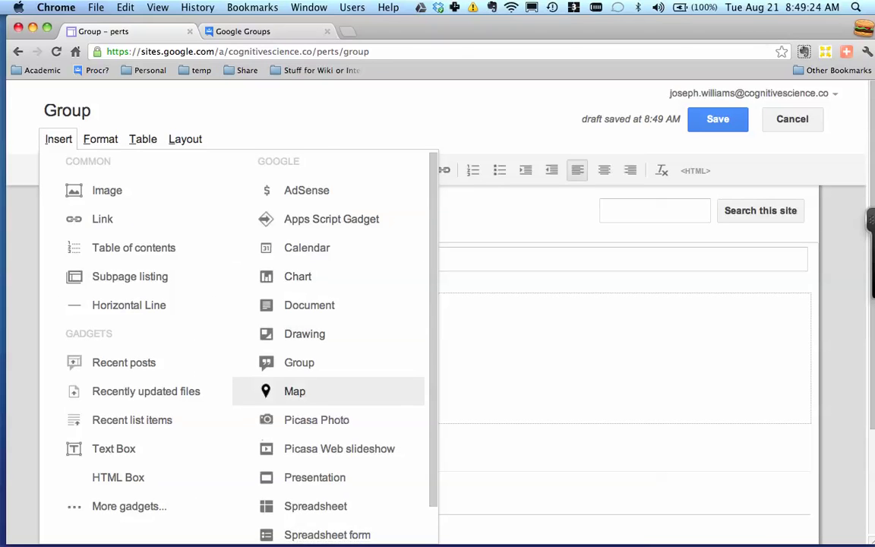
scroll(304, 389, down, 2)
click(299, 324)
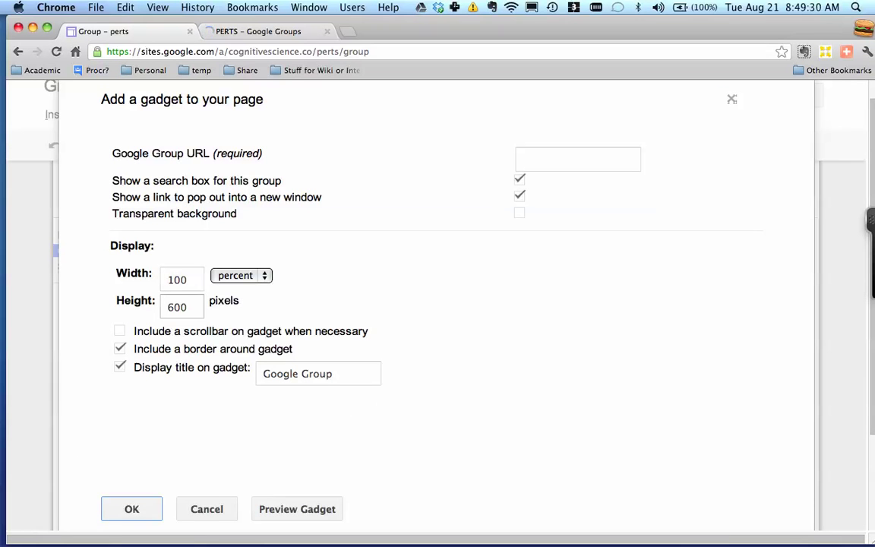
click(119, 331)
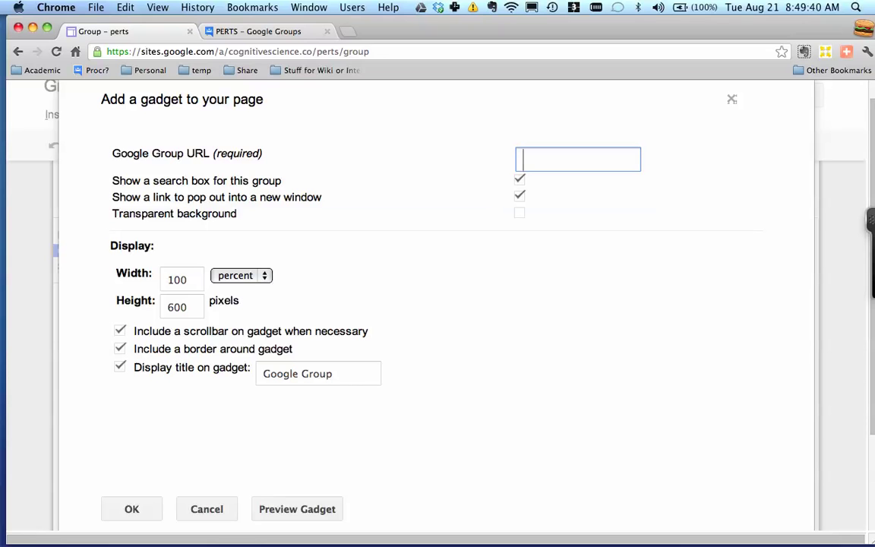
Insert the gadget with the PERTS forum's address as its Google Group URL and save the "Group" page
click(265, 32)
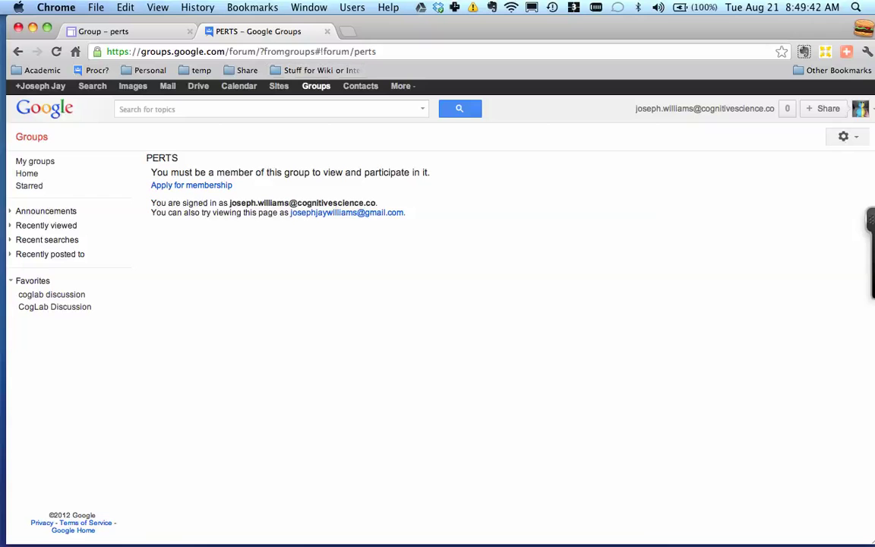
key(super+l)
key(ctrl+shift+Tab)
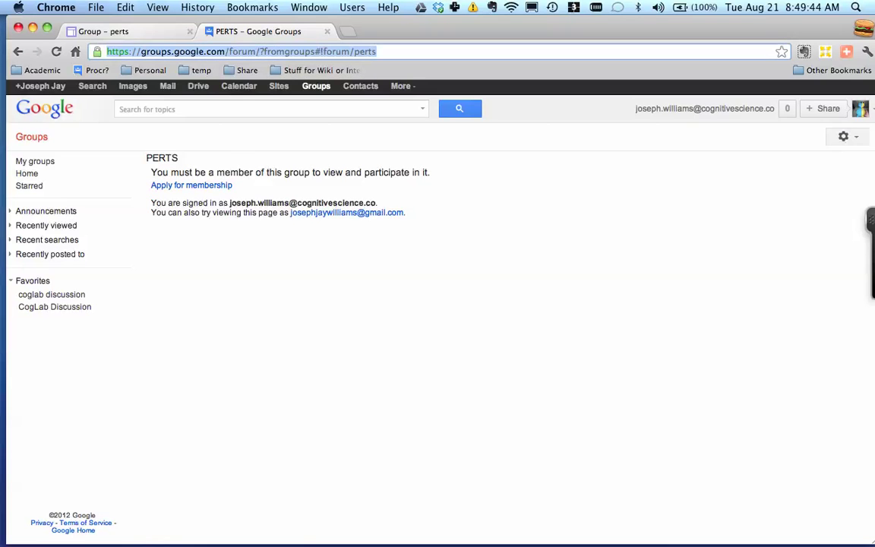
key(super+v)
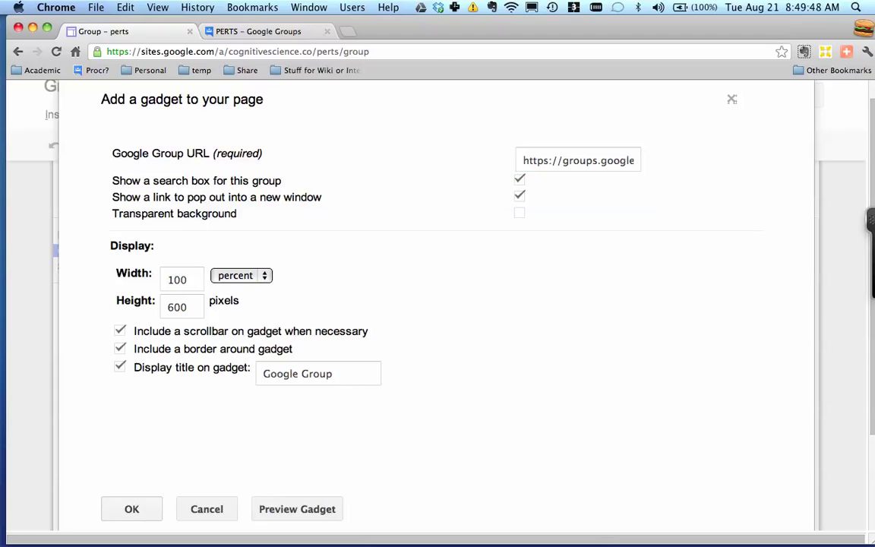
key(Return)
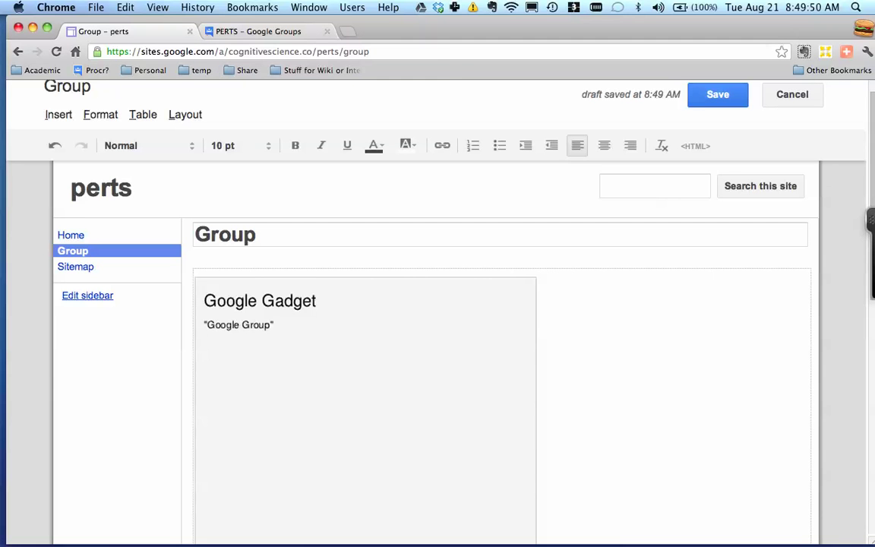
key(super+s)
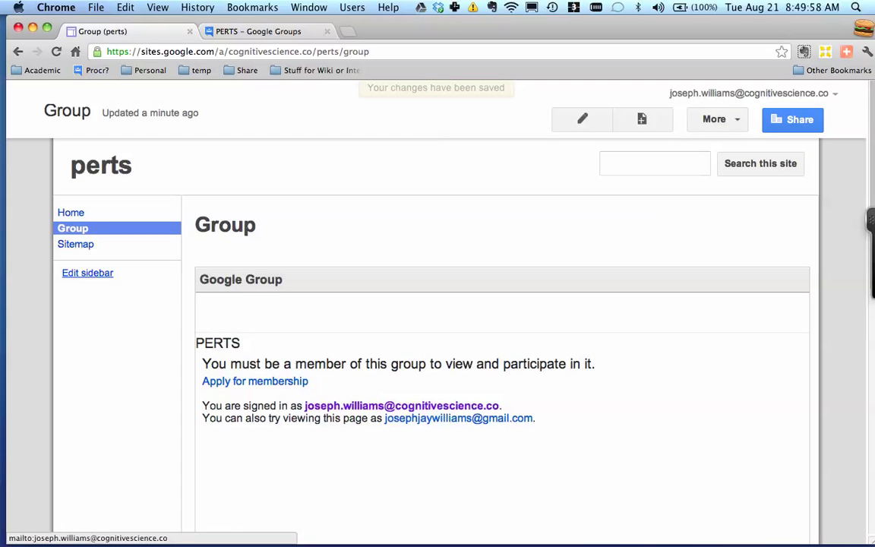
Create a top-level page named "Frequently used files" with the Contents & Subpage listing template and leave its edit mode
click(642, 122)
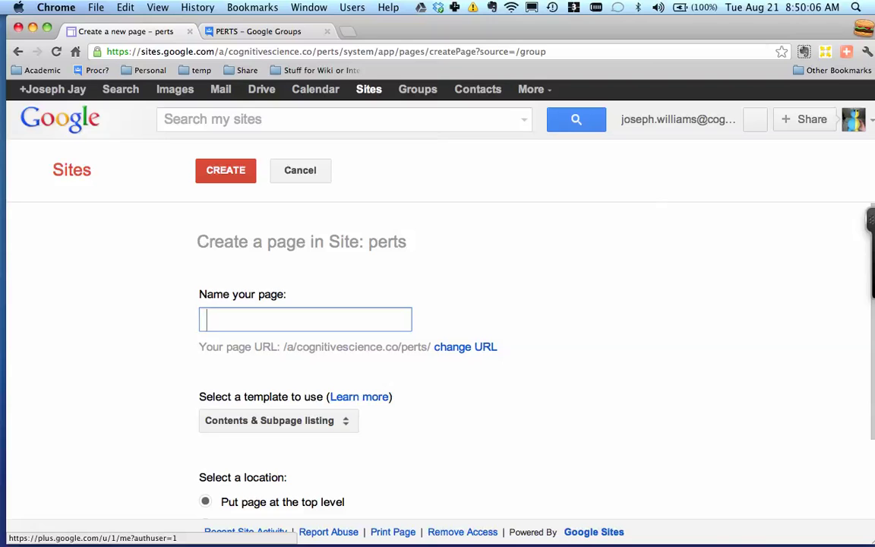
text(Fr)
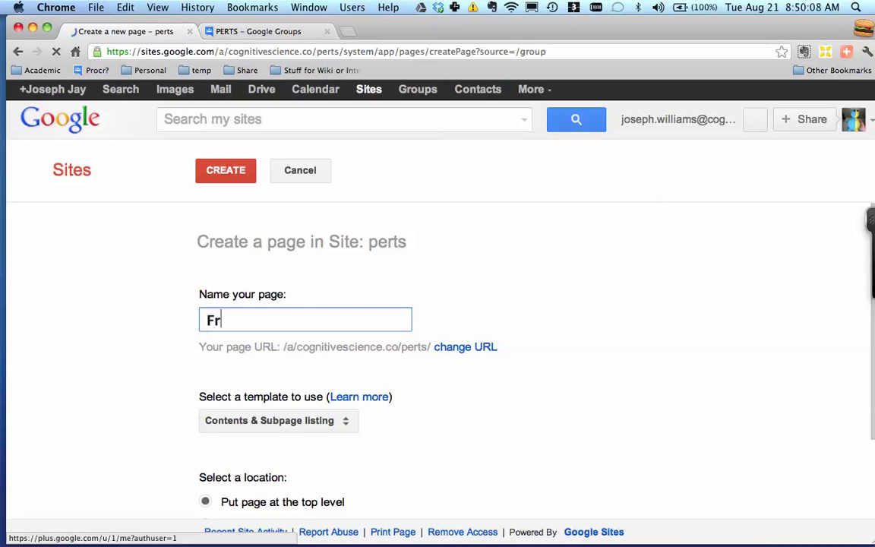
text(equently used files)
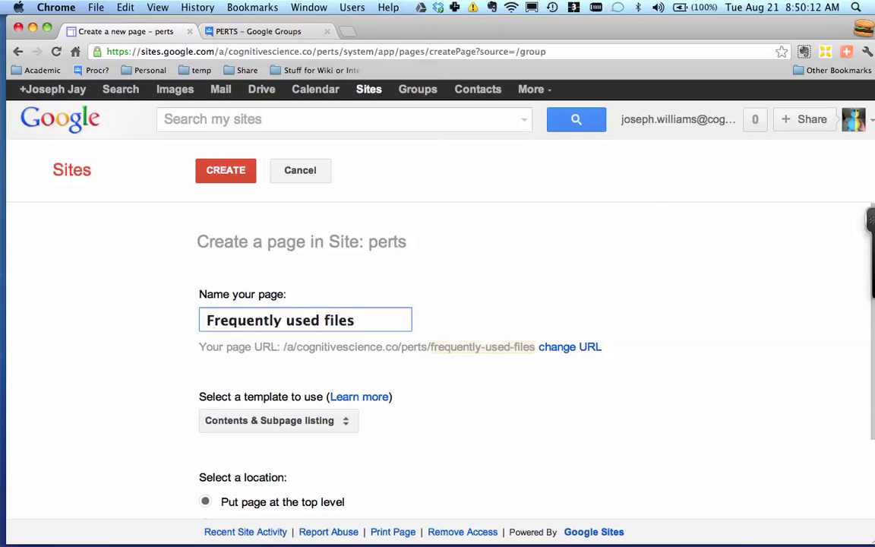
click(225, 170)
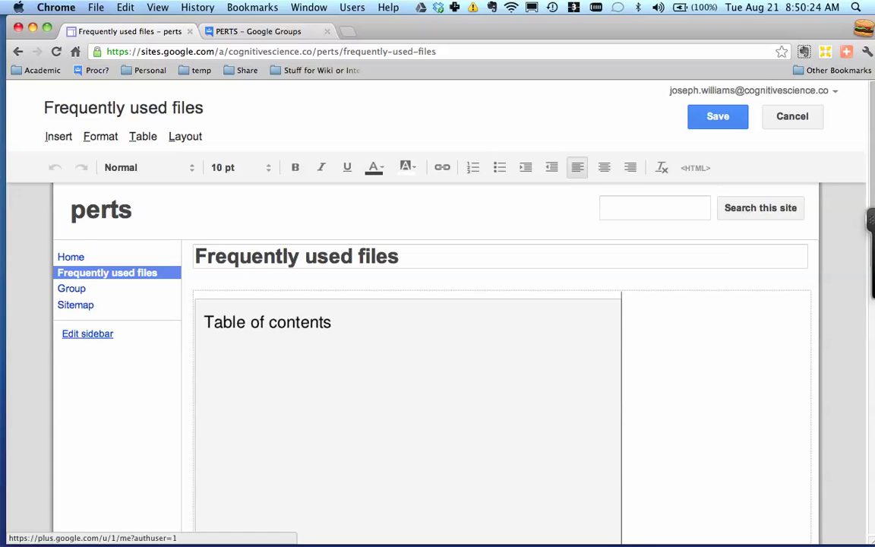
click(792, 116)
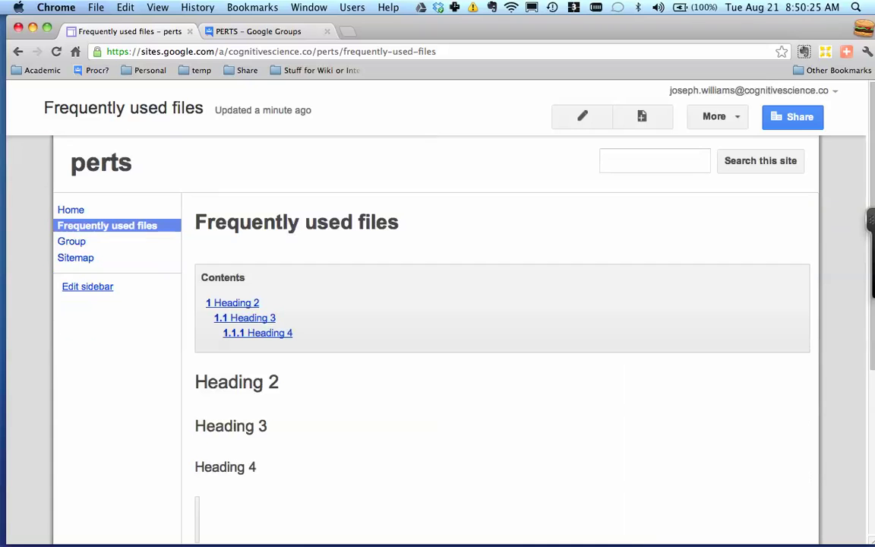
Change the "Frequently used files" page's template to File Cabinet and apply the template's default content
click(718, 117)
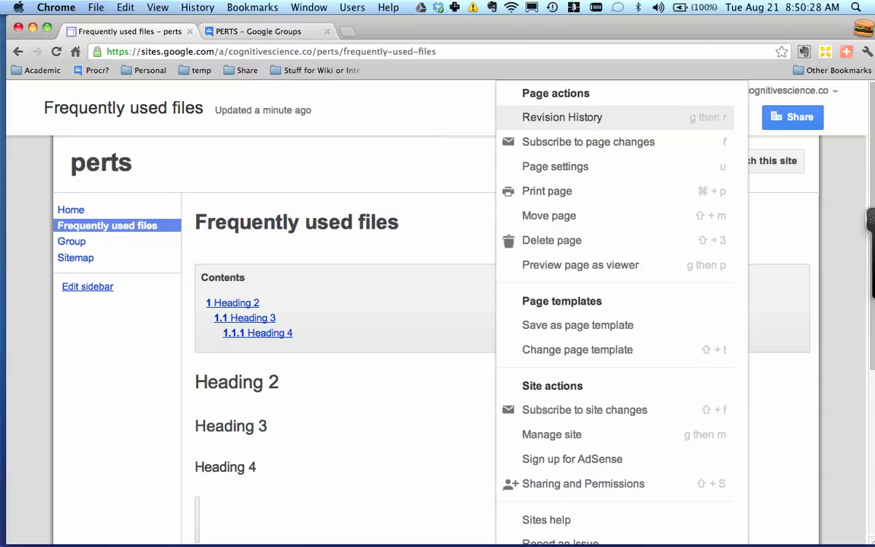
click(577, 350)
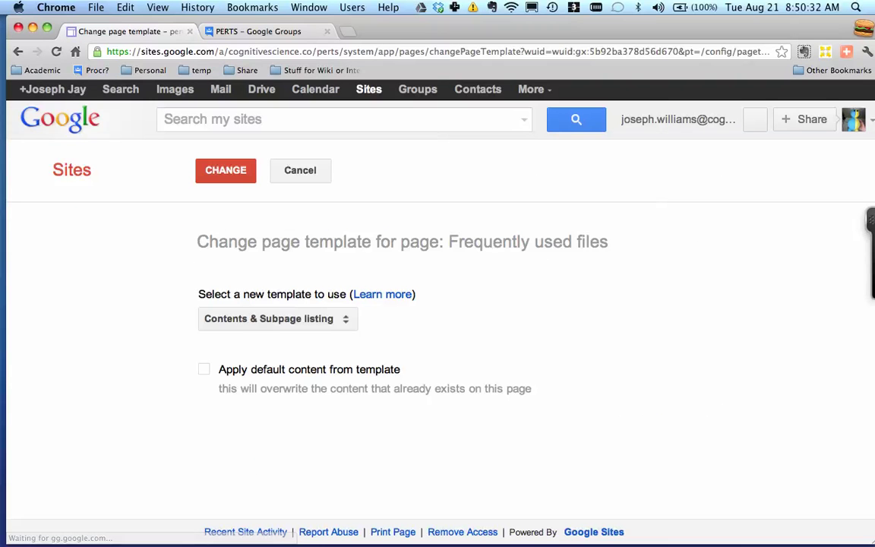
click(278, 319)
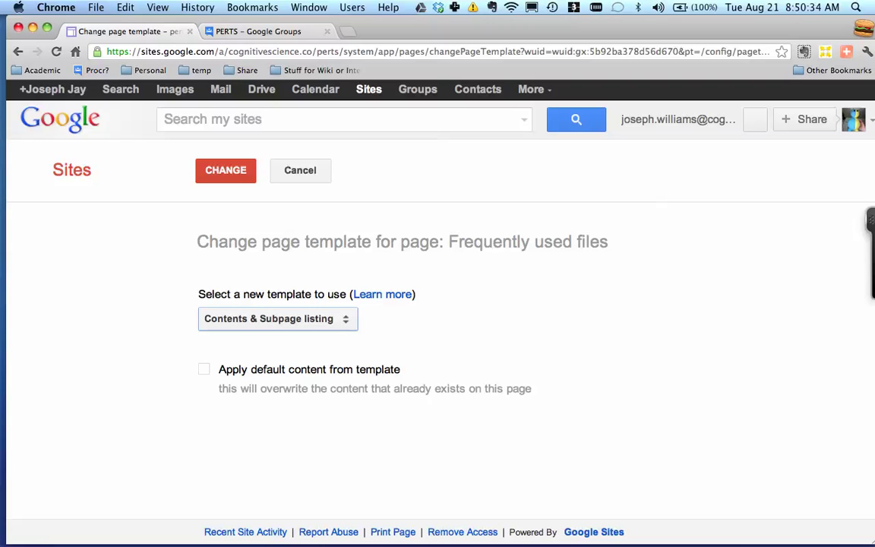
click(278, 319)
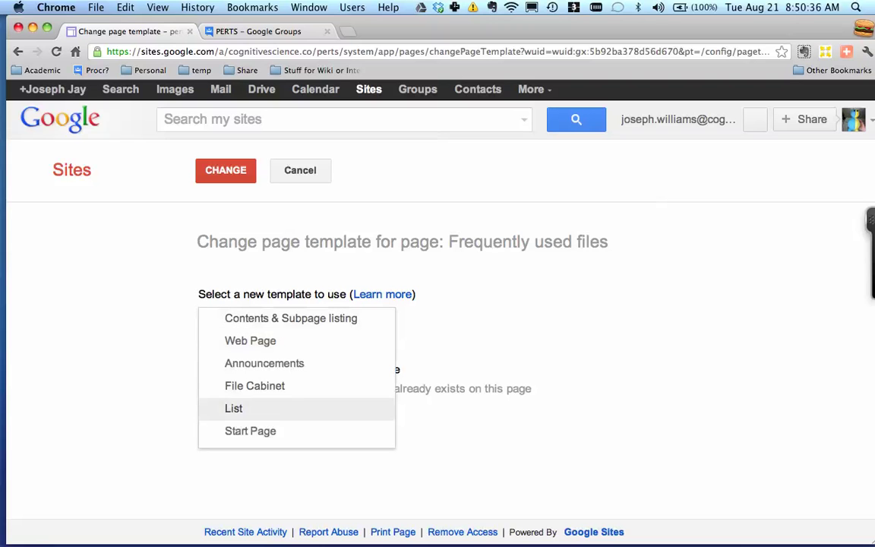
key(Up)
key(Return)
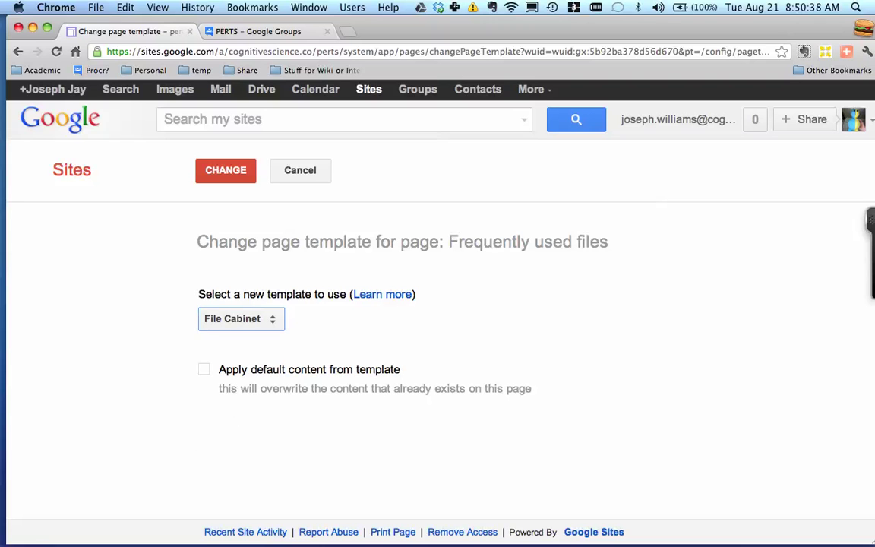
key(Tab)
key(space)
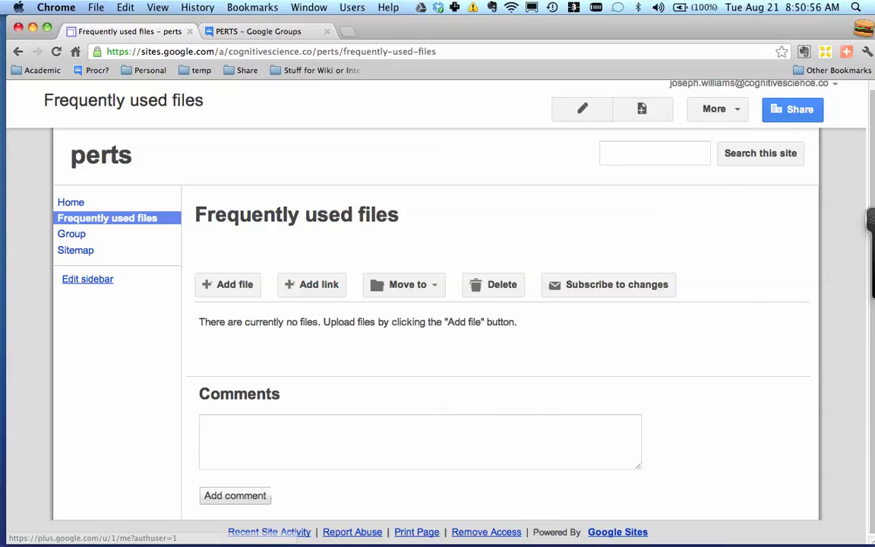
click(714, 109)
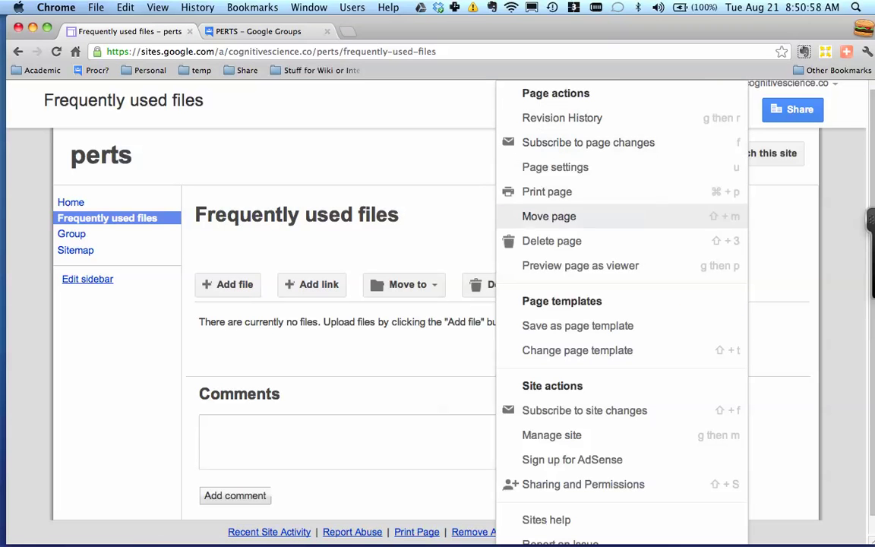
click(455, 251)
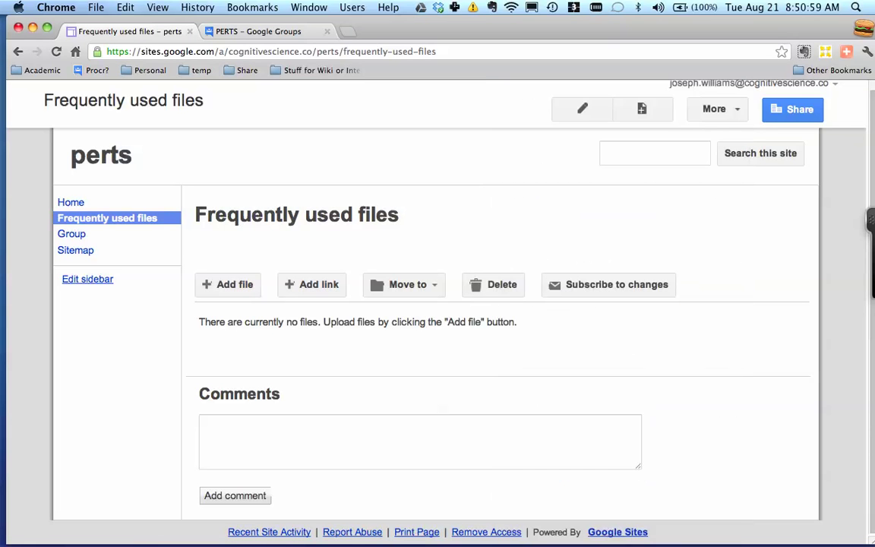
Create a top-level page named "List of resources" using the Contents & Subpage listing template
click(642, 110)
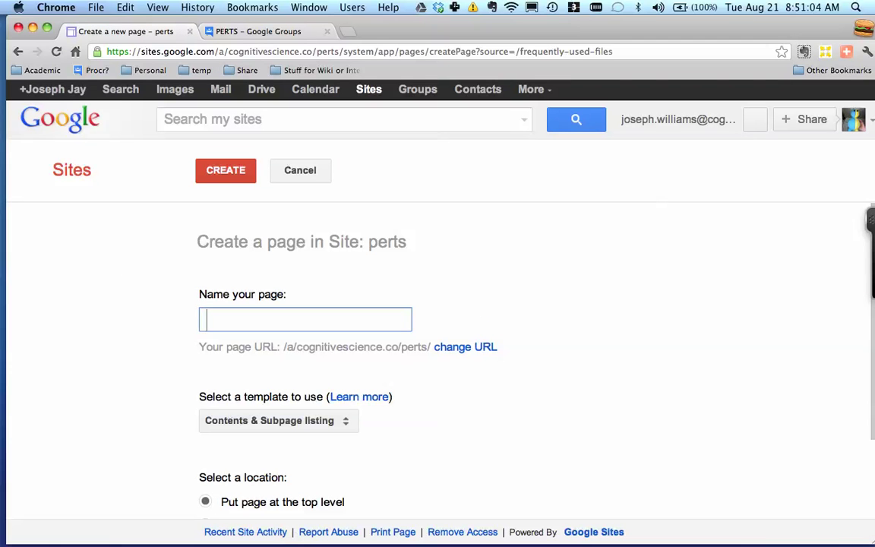
text(List of resources)
key(Return)
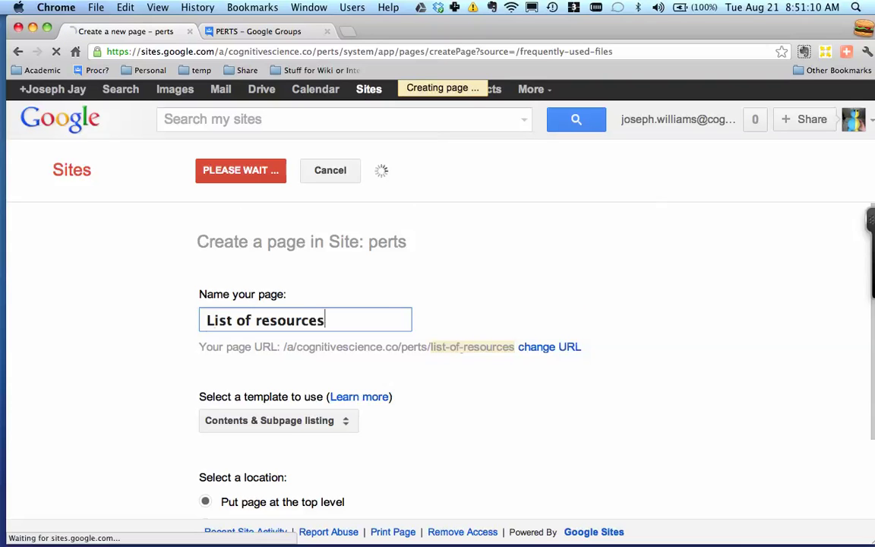
scroll(440, 361, down, 1)
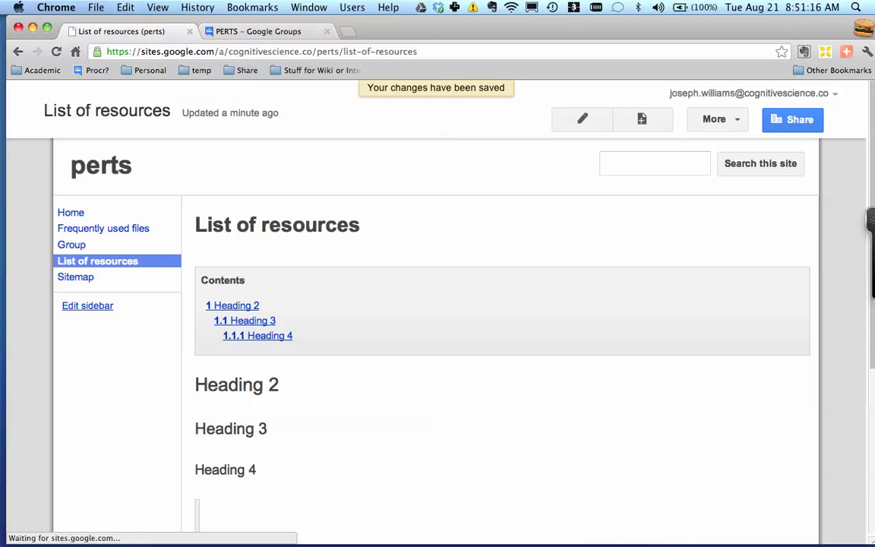
Change the "List of resources" page's template to List and apply the template's default content
click(710, 120)
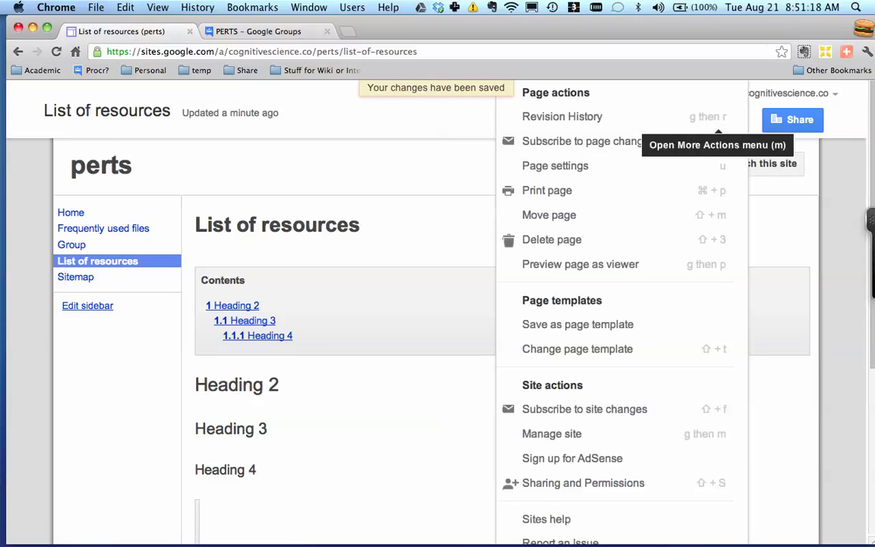
click(577, 349)
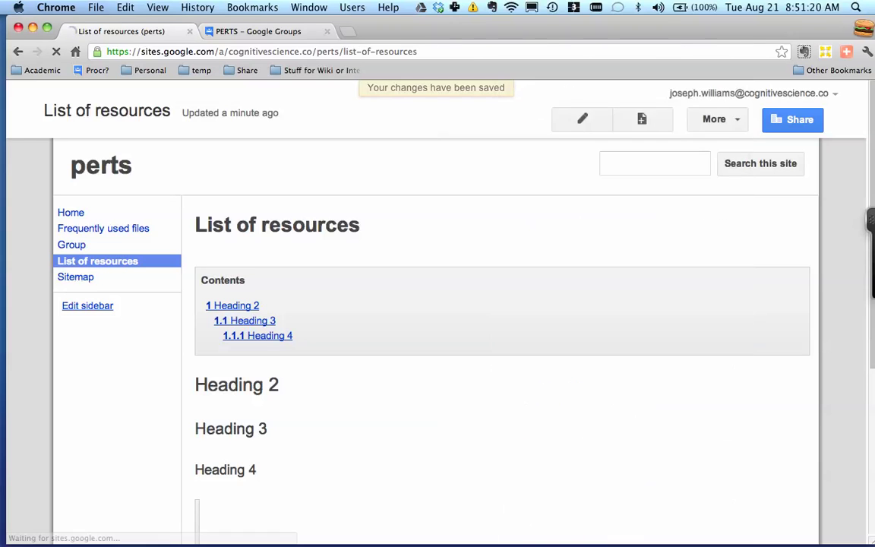
click(275, 319)
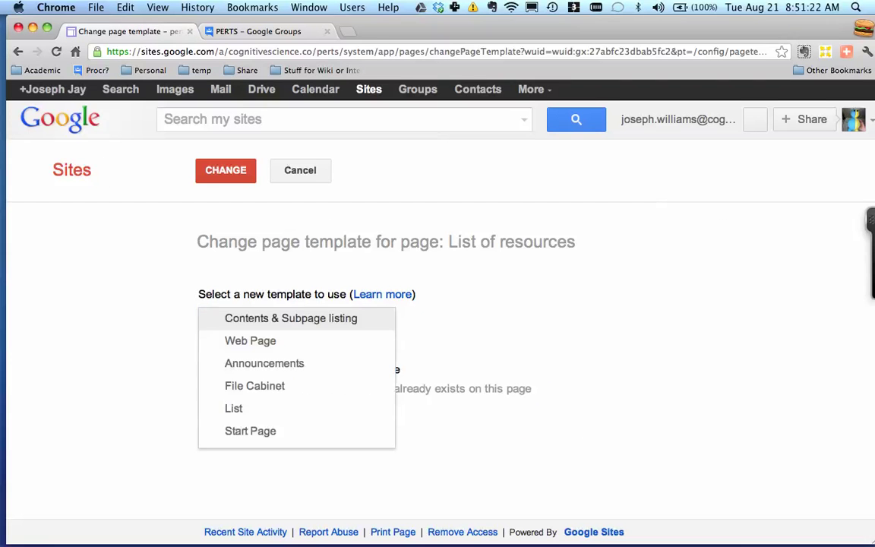
click(262, 409)
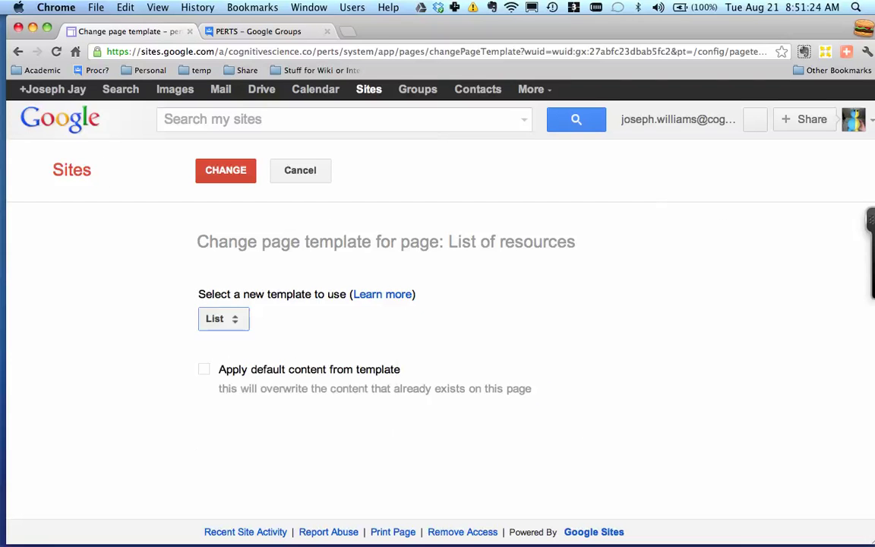
click(204, 369)
click(226, 171)
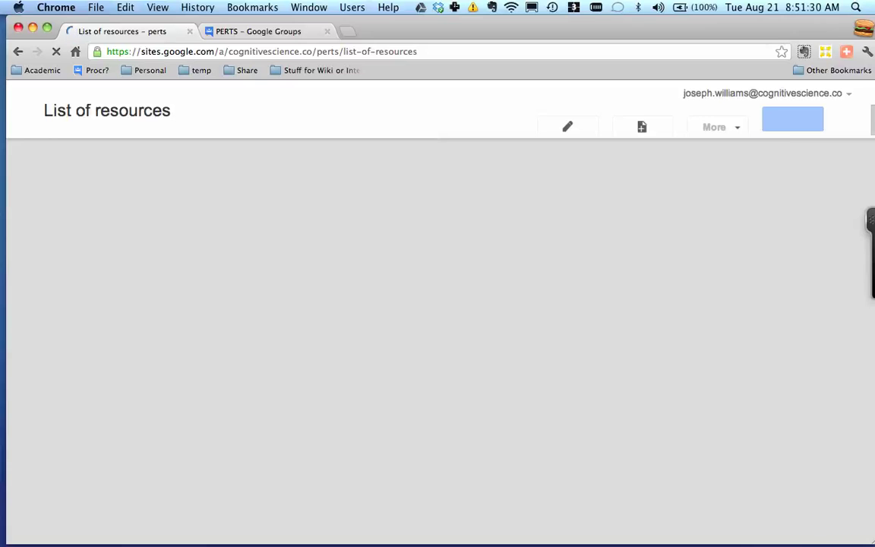
Start a custom list with its own columns on the "List of resources" page and name the first column "Funding source"
scroll(435, 327, down, 1)
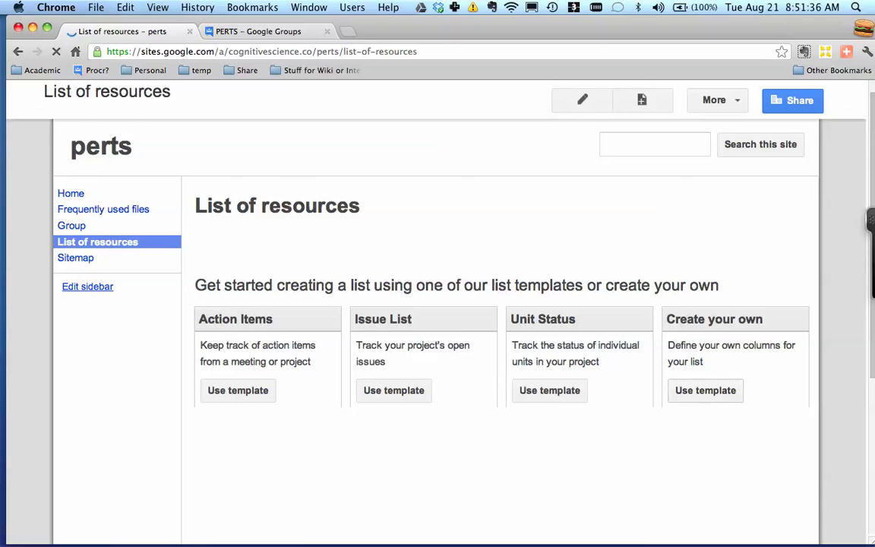
click(706, 390)
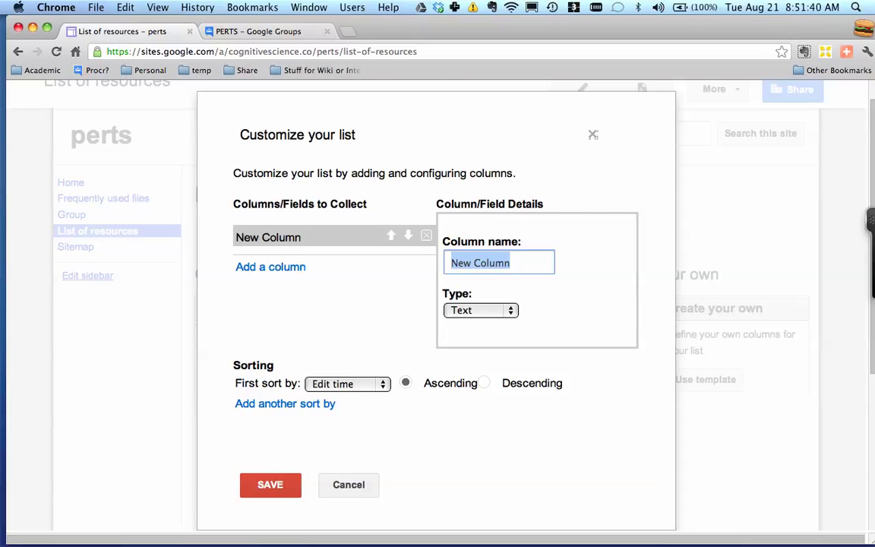
text(Funding source)
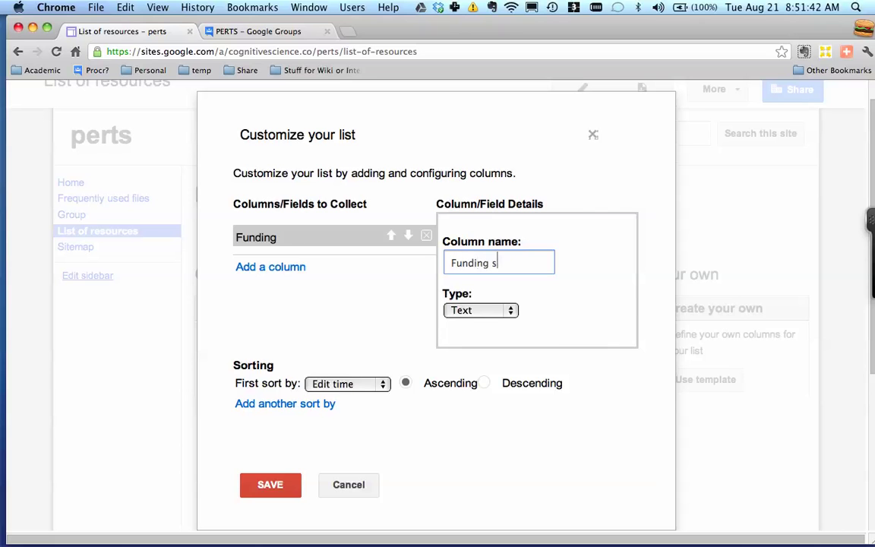
click(481, 310)
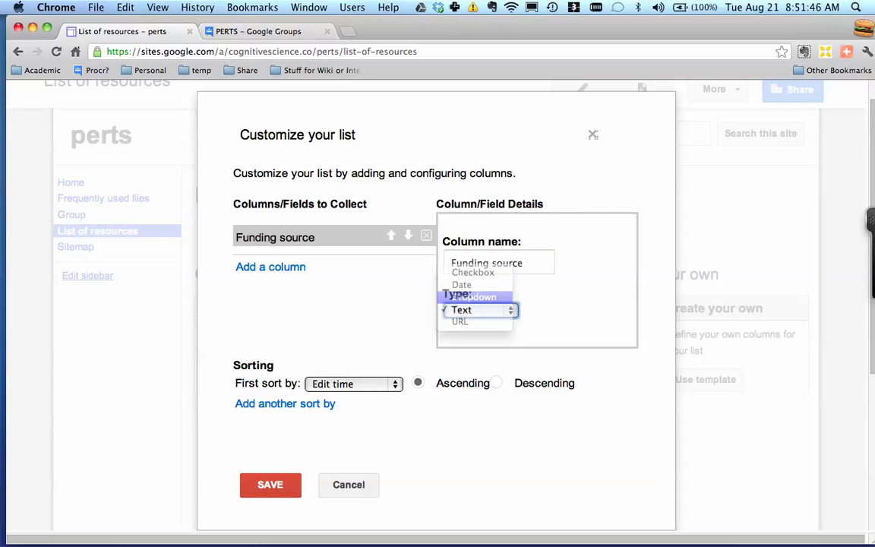
key(Return)
key(shift+Tab)
key(space)
key(Up)
key(Up)
key(Down)
key(Down)
key(Down)
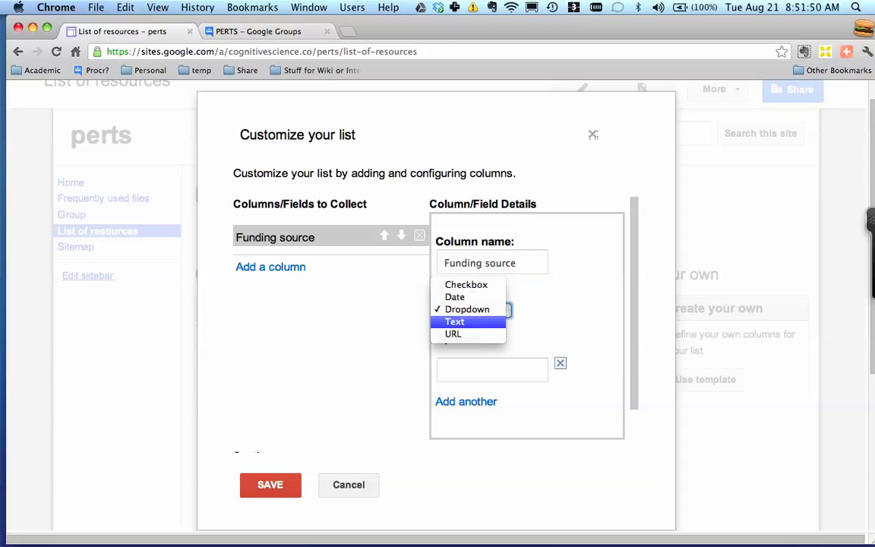
key(Return)
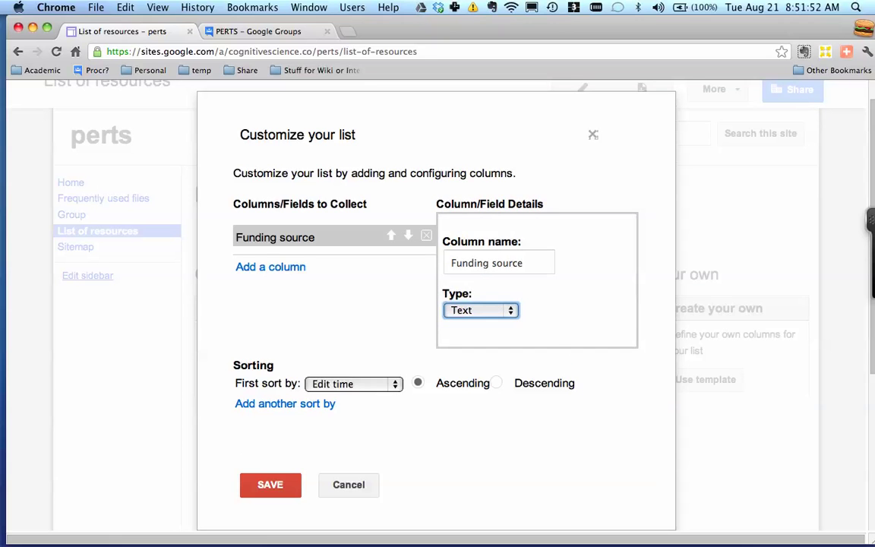
Add a second list column named "Webpage" and set its type to URL
click(271, 267)
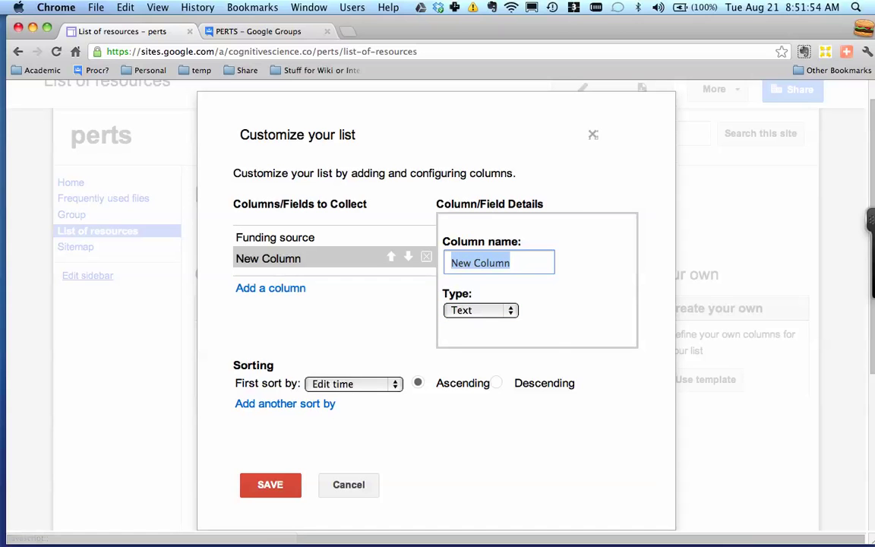
text(Webpage)
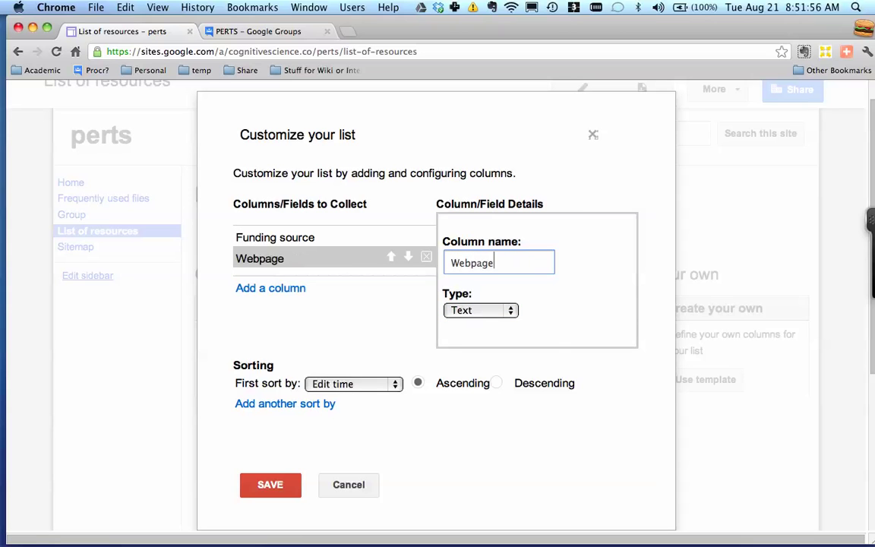
key(Tab)
key(space)
key(Up)
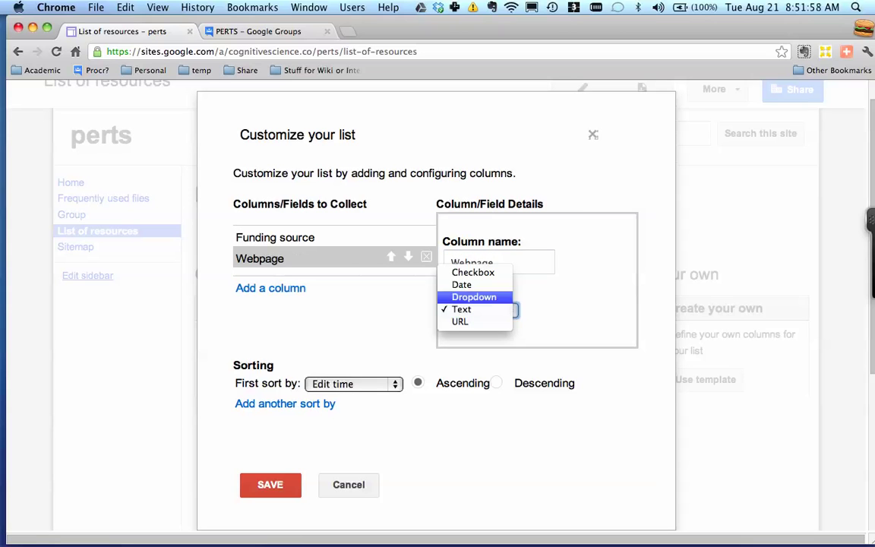
key(Down)
key(Down)
key(Return)
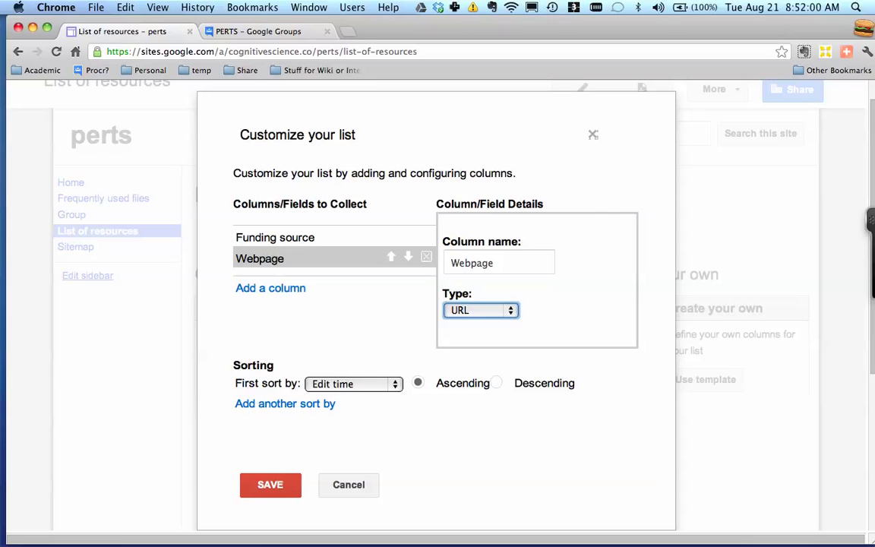
Add a third list column named "Deadline" and set its type to Date
key(Tab)
key(Return)
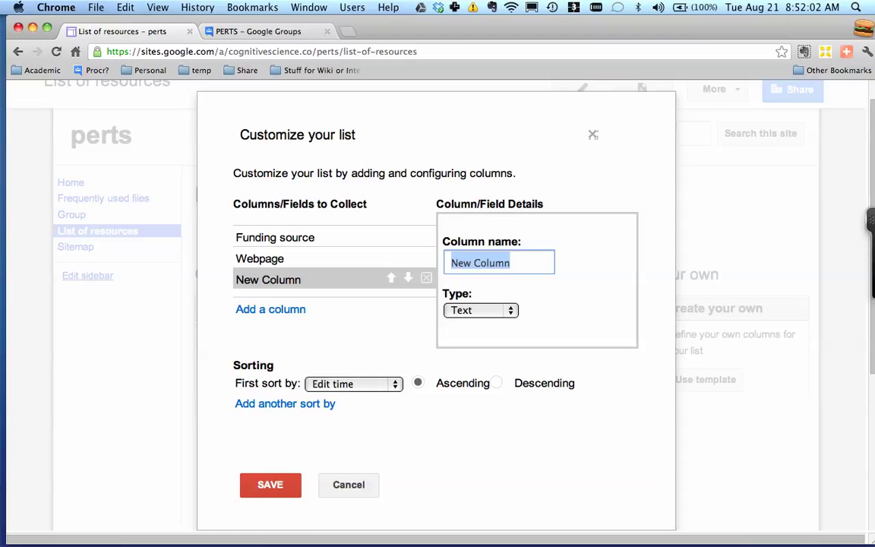
text(Deadline)
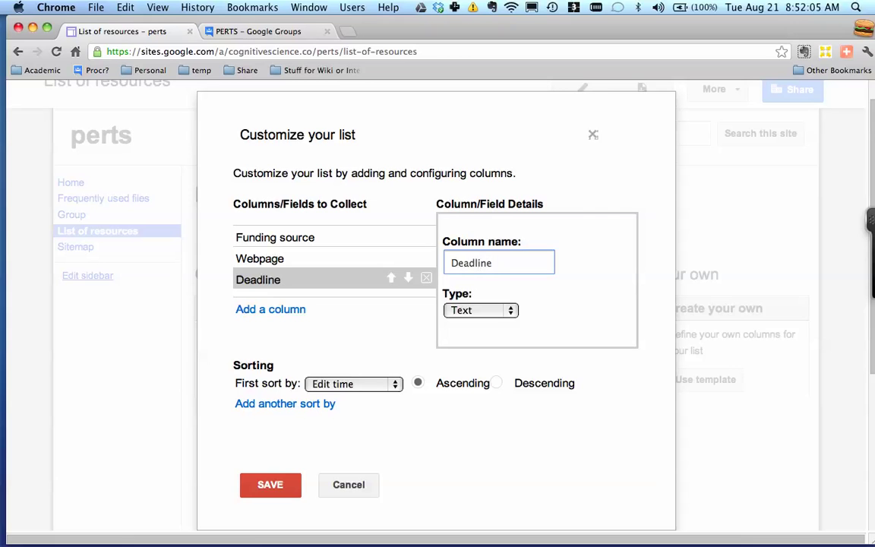
click(481, 313)
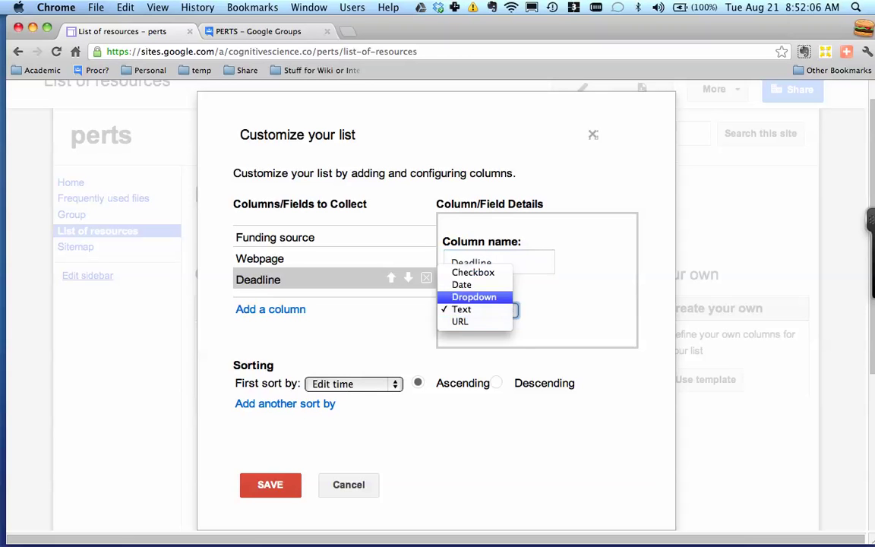
click(467, 285)
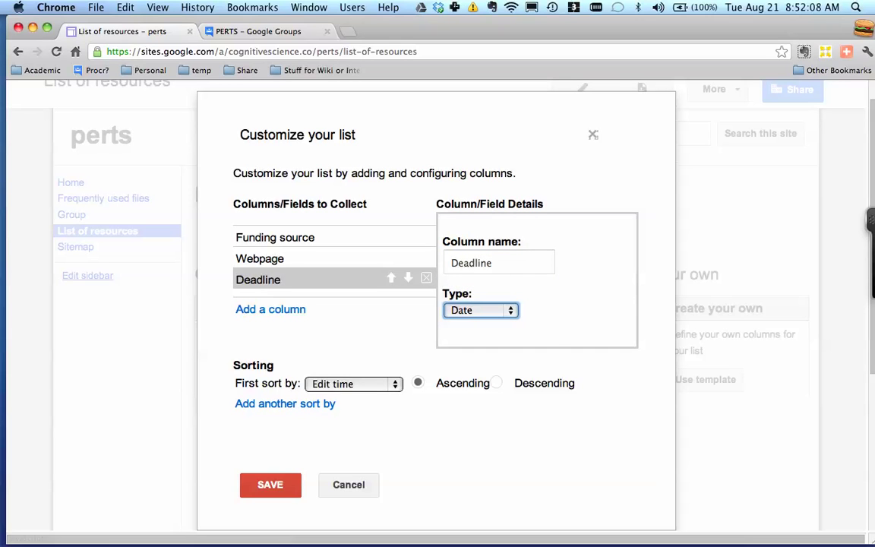
Look through the sort-by options for the custom list and save the list with its three columns
key(Tab)
key(Down)
key(Down)
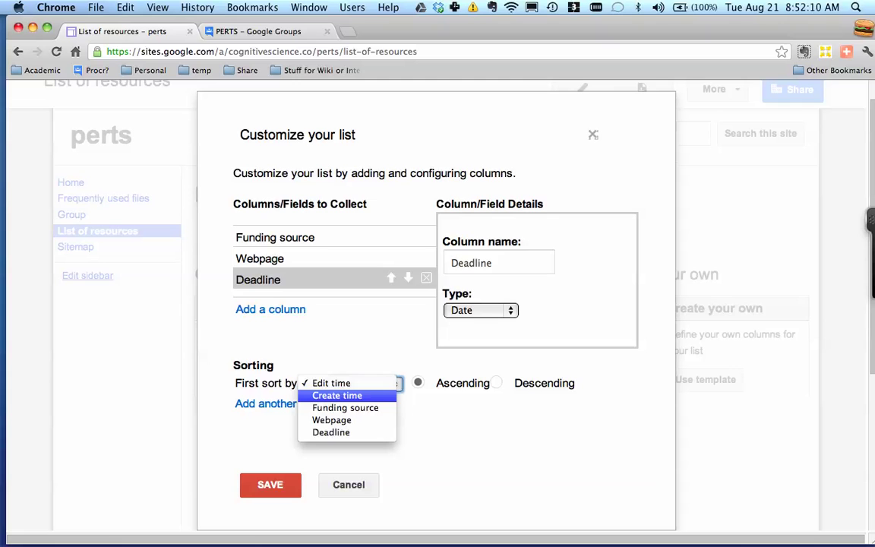
key(Down)
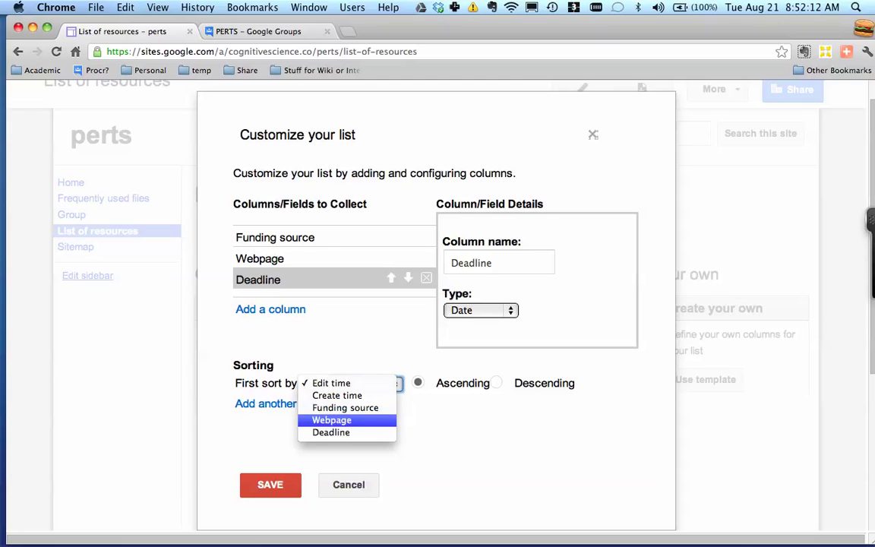
key(Escape)
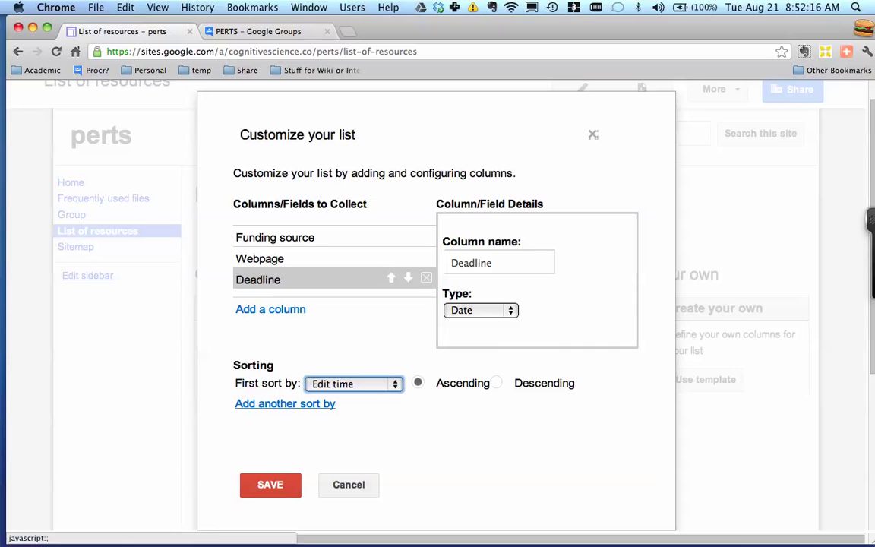
click(270, 484)
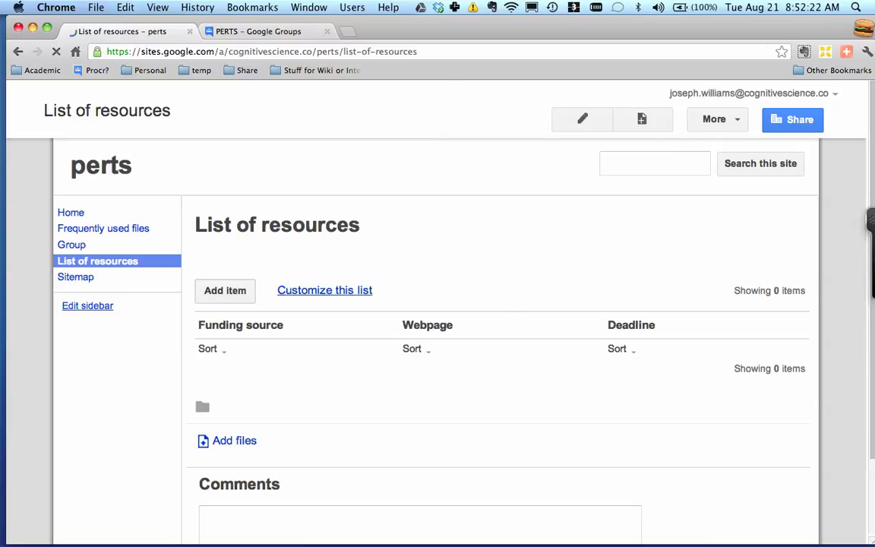
Add a list item with funding source "NSF", web address "nsf.edu" and deadline August 22, 2012, and save it
click(225, 290)
text(NSF)
key(Tab)
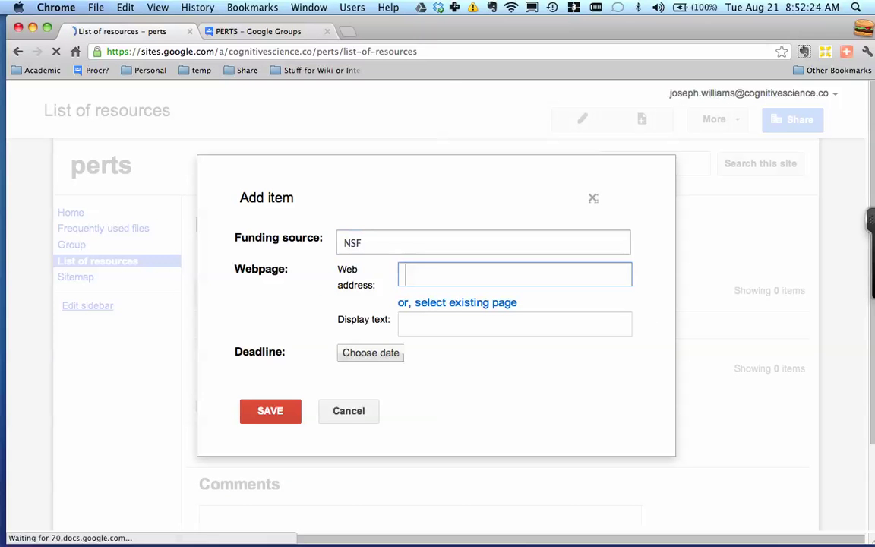
text(nsf.edu)
key(Tab)
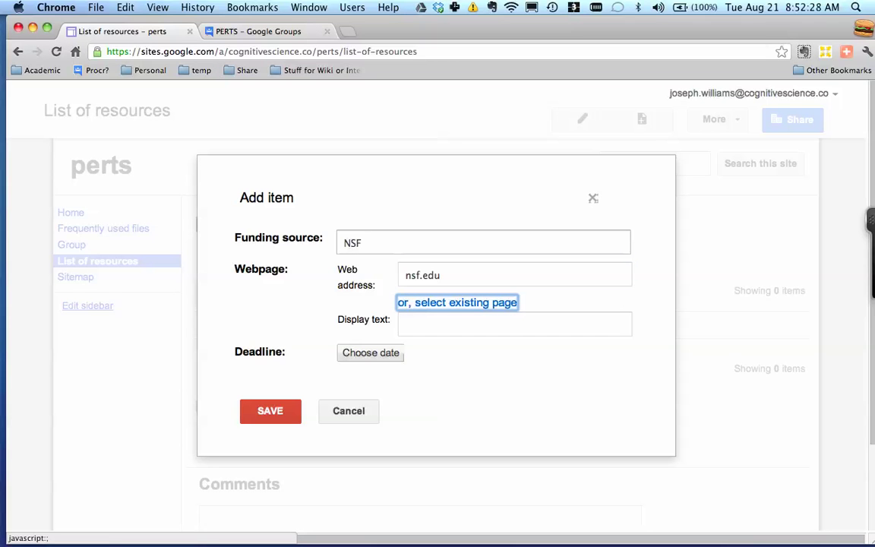
click(370, 353)
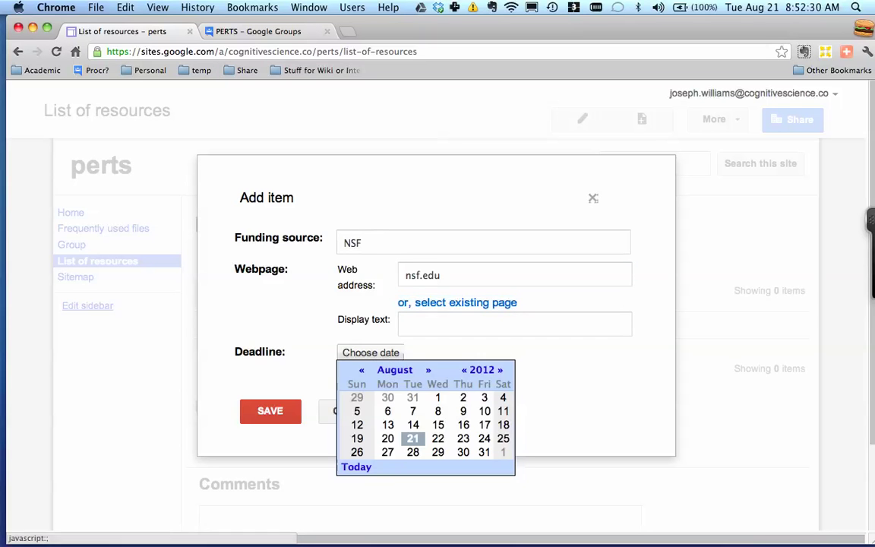
click(482, 370)
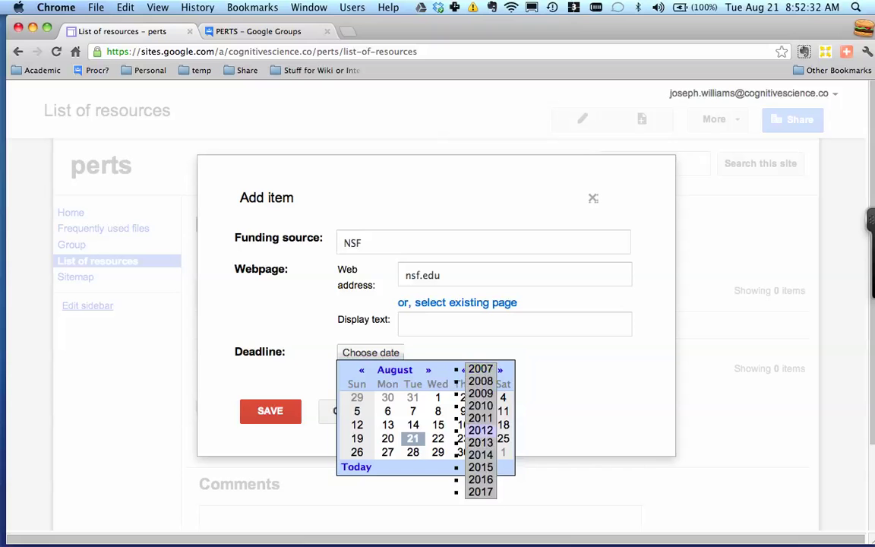
click(438, 439)
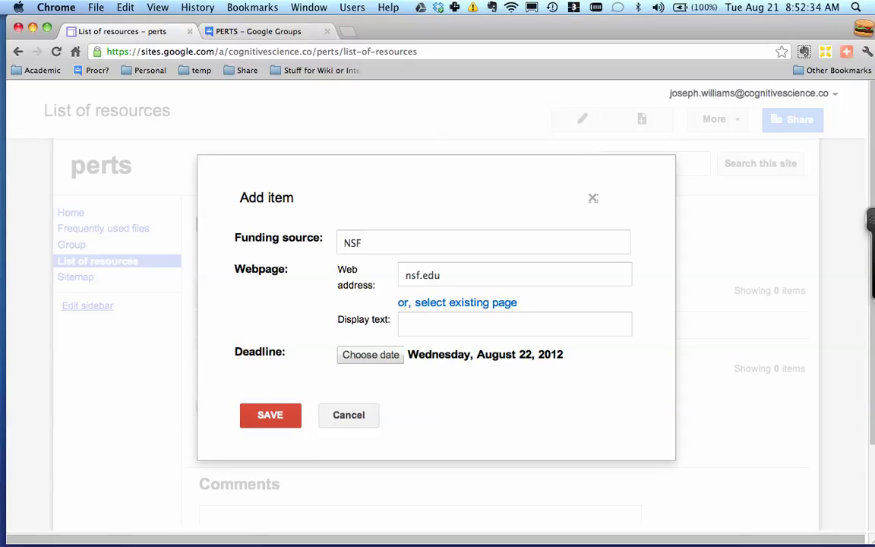
click(270, 416)
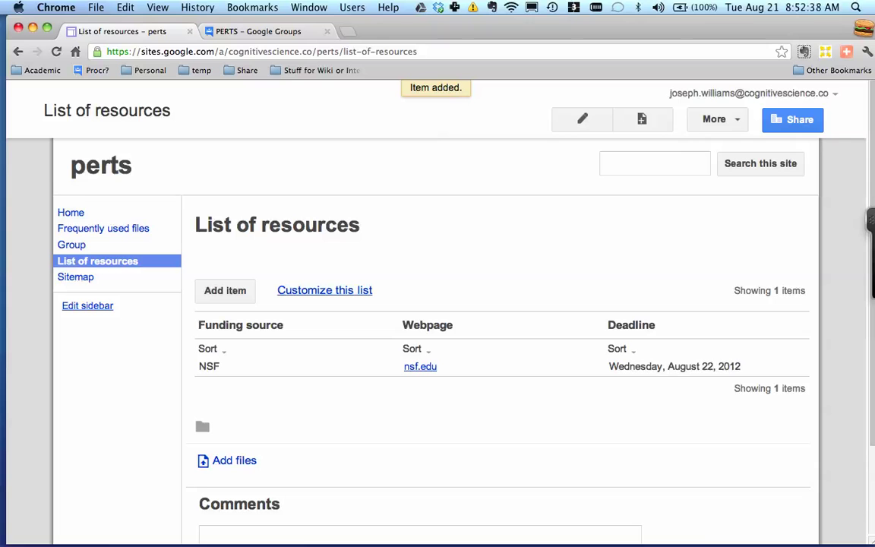
Create a top-level page named "Mindset project" using the Contents & Subpage listing template
click(642, 119)
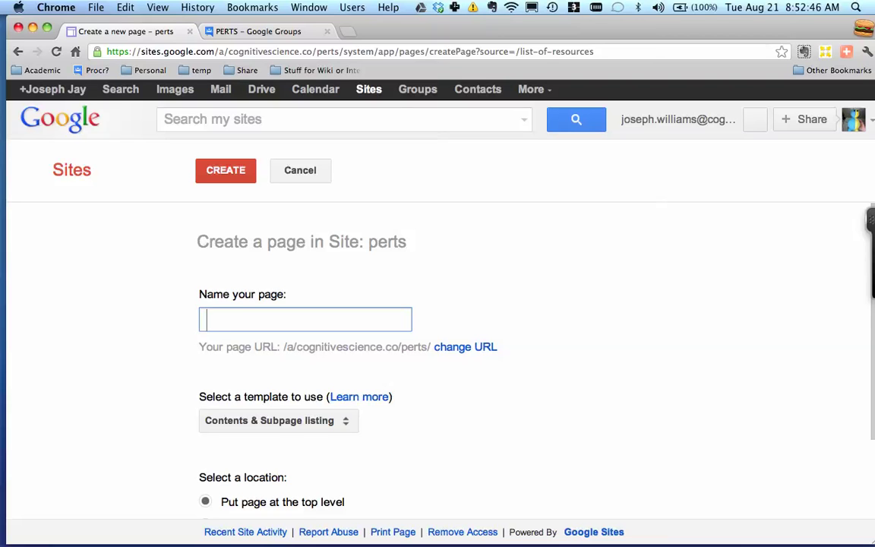
text(Mindset proje)
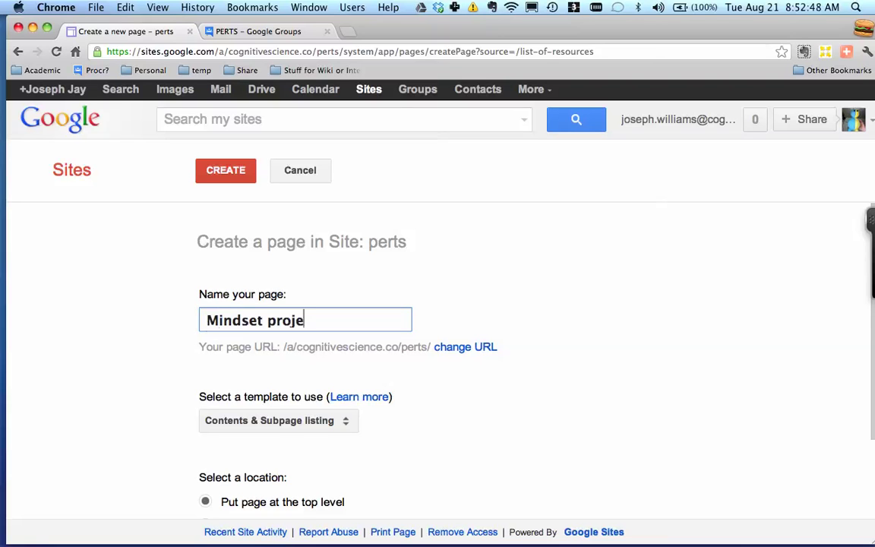
text(ct)
scroll(438, 357, down, 2)
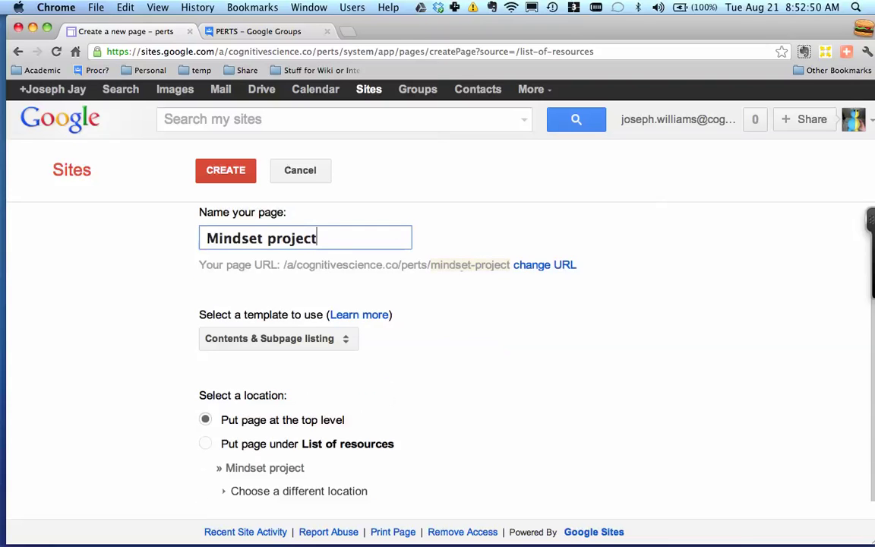
scroll(278, 339, up, 2)
click(225, 170)
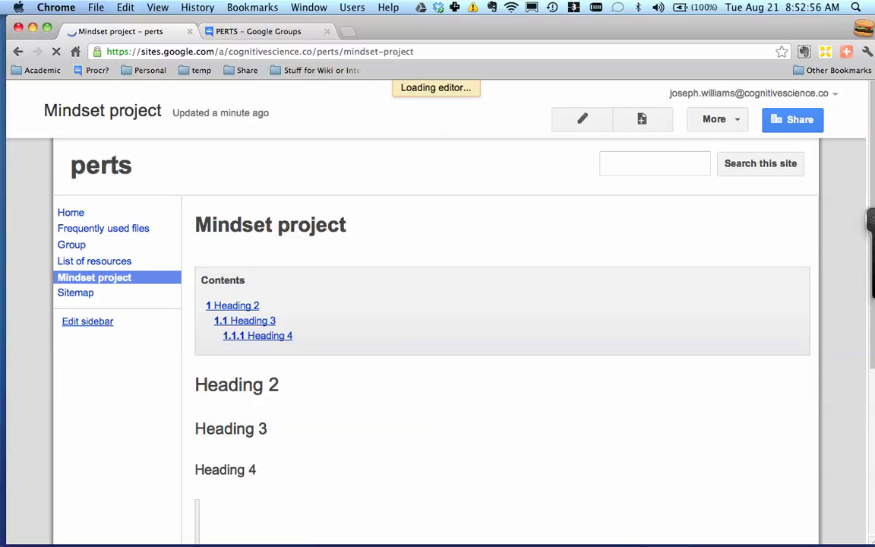
Replace the "Heading 2" placeholder on the Mindset project page with "GOAL"
text(e)
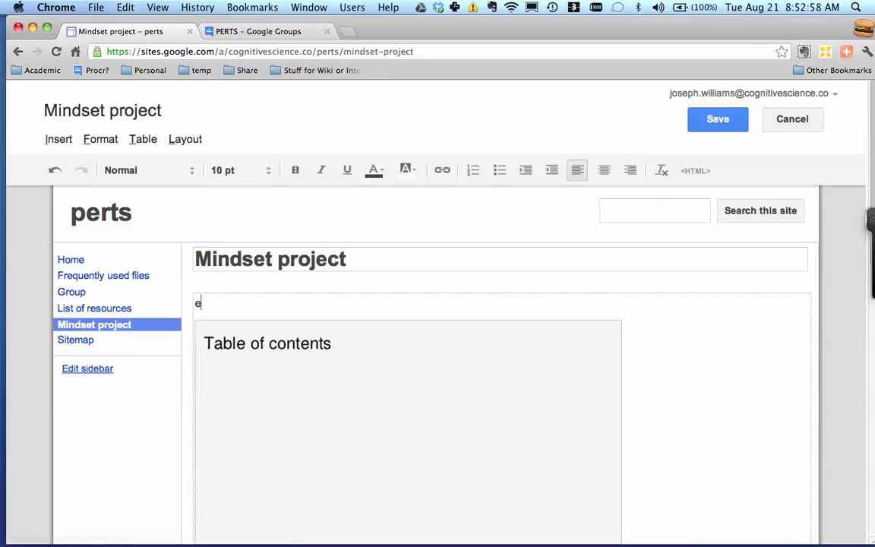
key(BackSpace)
key(BackSpace)
scroll(438, 342, down, 5)
scroll(438, 342, down, 2)
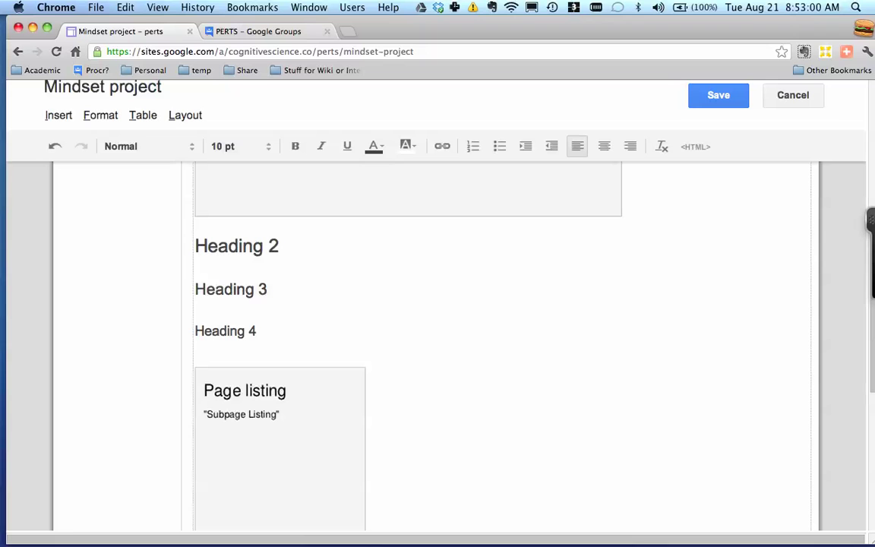
drag(280, 245, 195, 245)
text(GOAL)
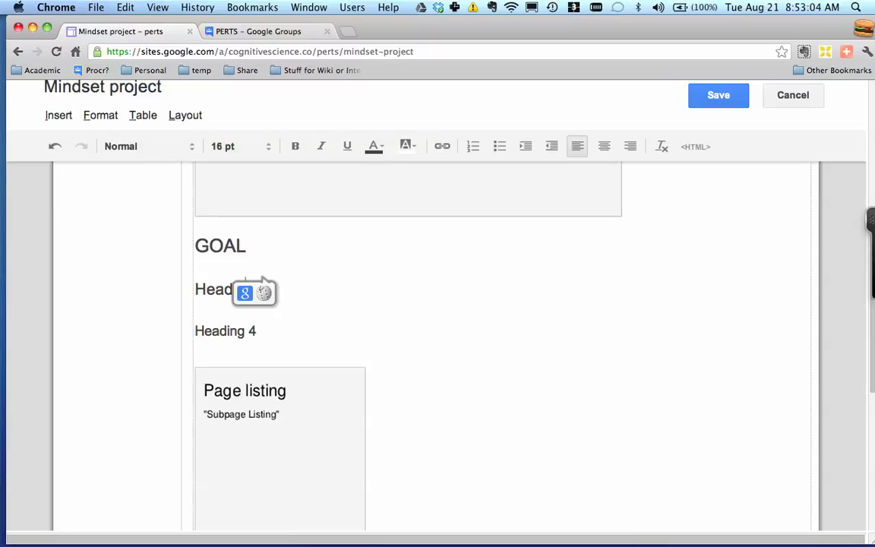
Add the paragraph "The goal of this project is to teach students about mindset." below the GOAL heading
key(Return)
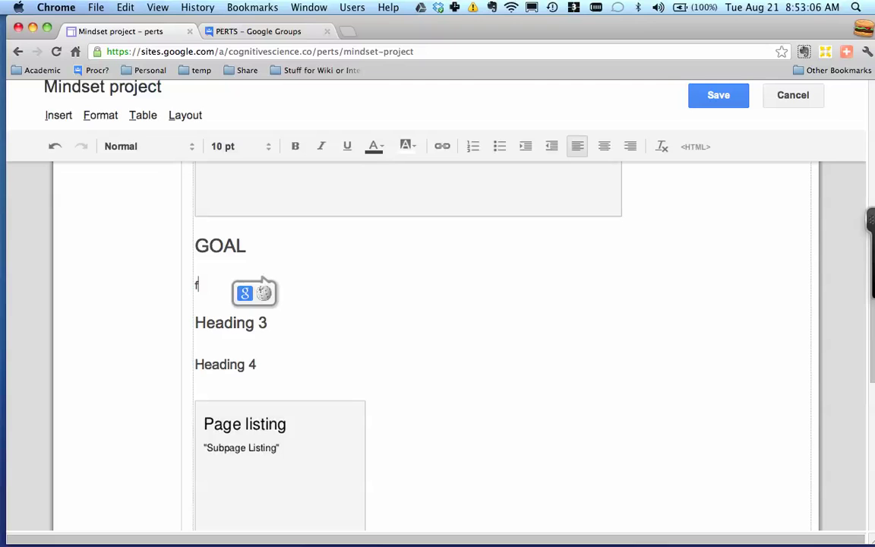
text(f)
key(BackSpace)
text(The goal of this project is to teach stu)
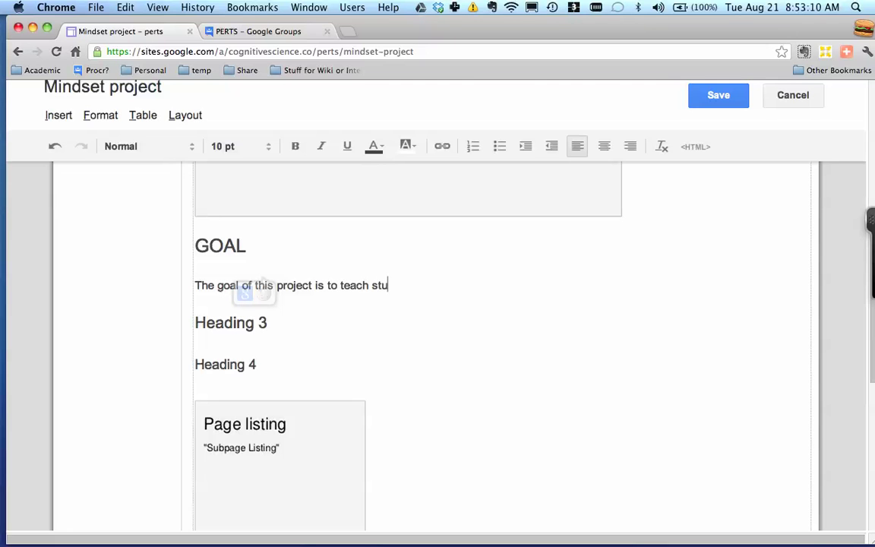
text(dents about mindset.)
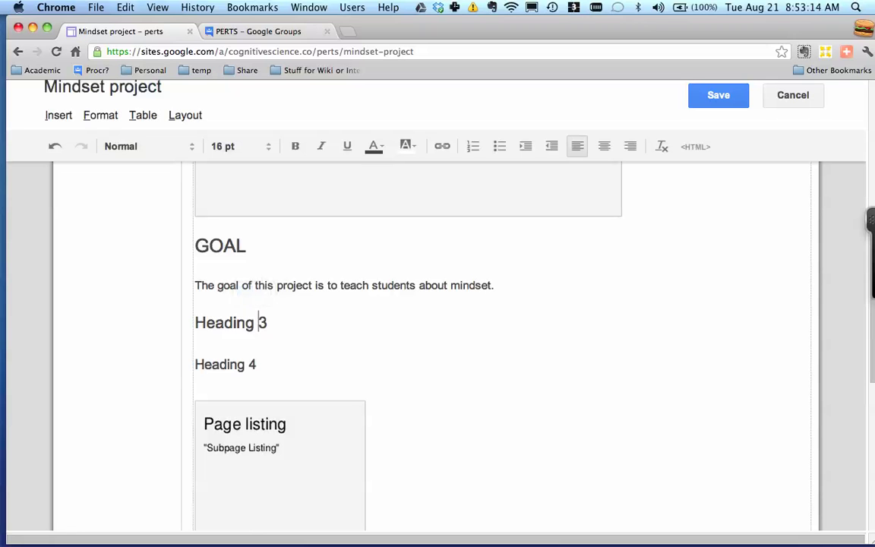
Change the "Heading 3" placeholder's format to Heading (H2)
drag(268, 322, 194, 322)
click(100, 115)
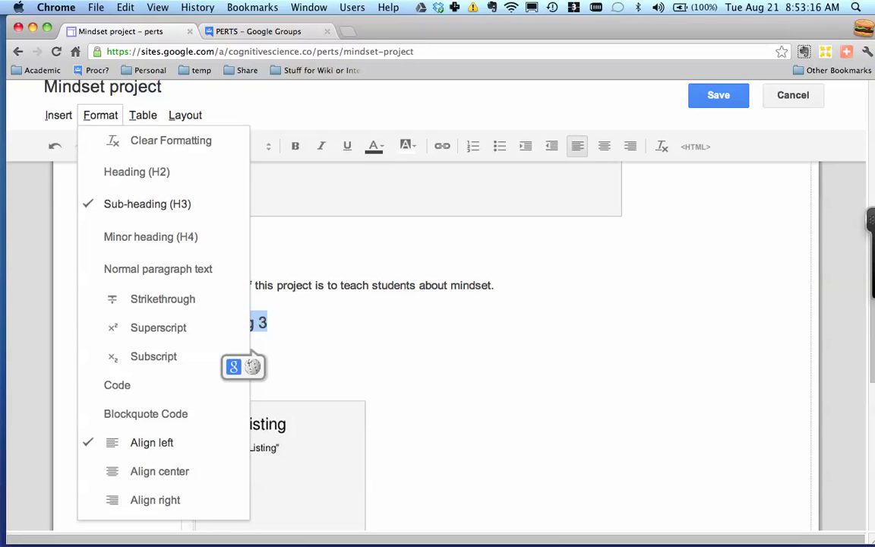
click(136, 170)
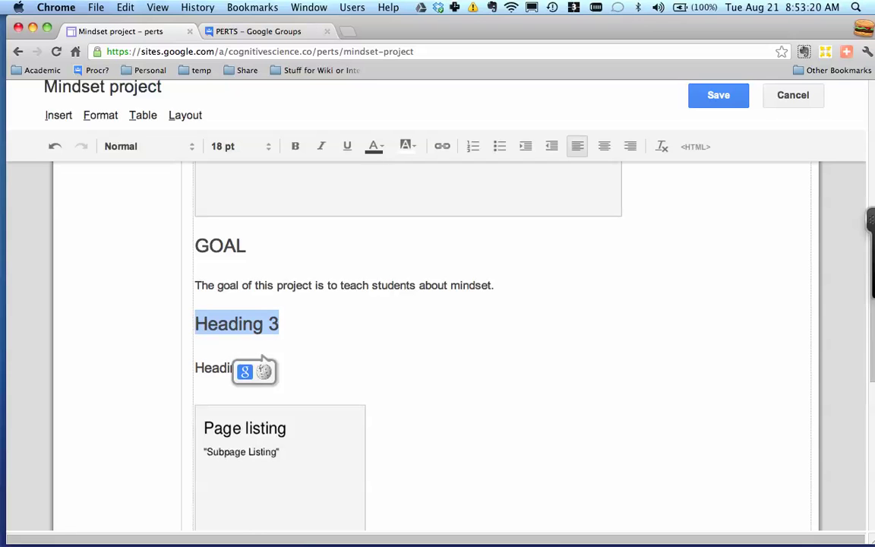
Replace the "Heading 3" placeholder text with "People working on it"
text(Relev)
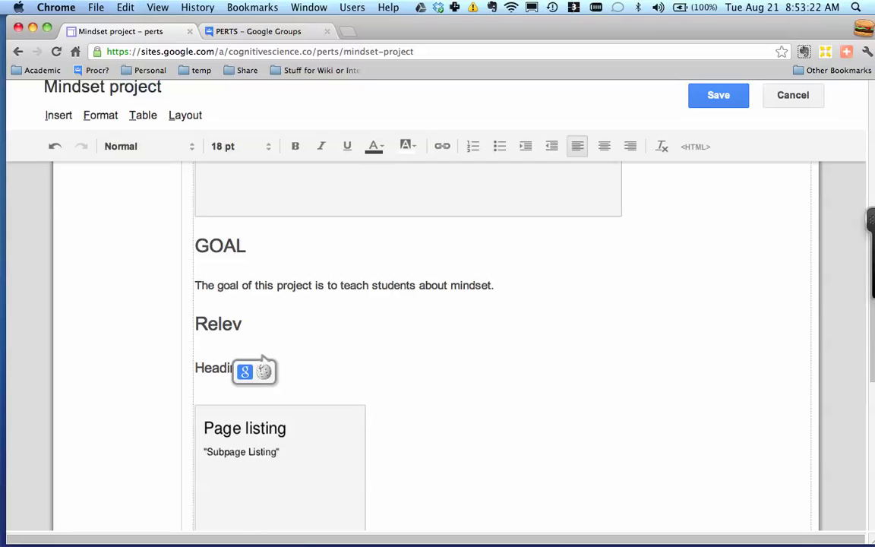
text(an)
key(BackSpace)
key(BackSpace)
key(BackSpace)
key(BackSpace)
key(BackSpace)
key(BackSpace)
key(BackSpace)
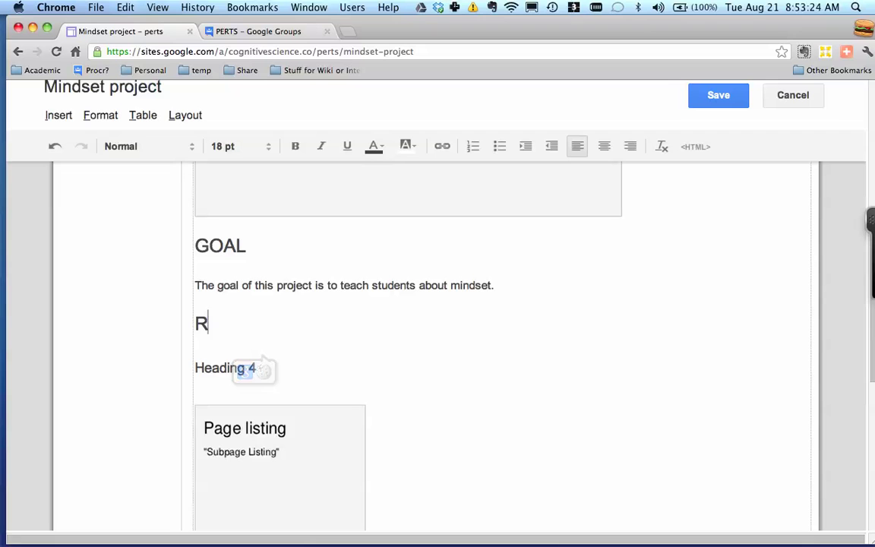
text(Peple wo)
key(BackSpace)
key(BackSpace)
key(BackSpace)
key(BackSpace)
key(BackSpace)
key(BackSpace)
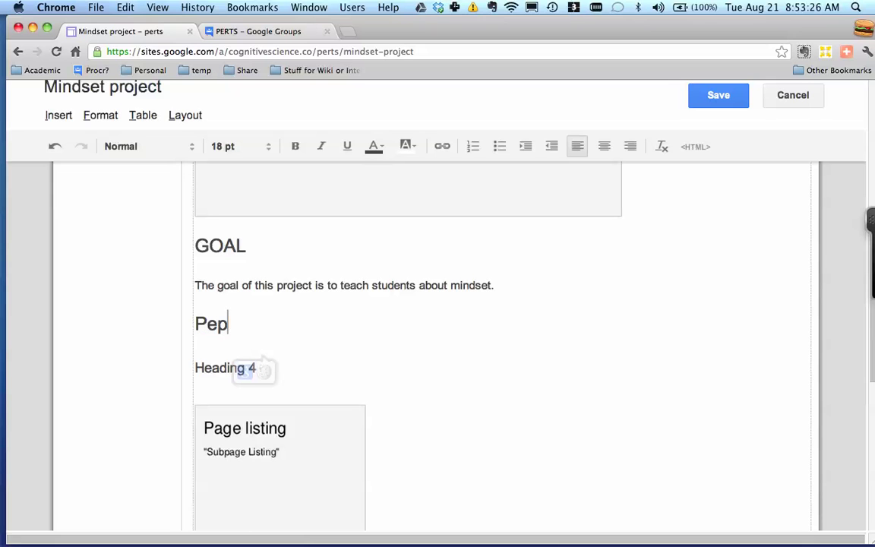
text(ople working )
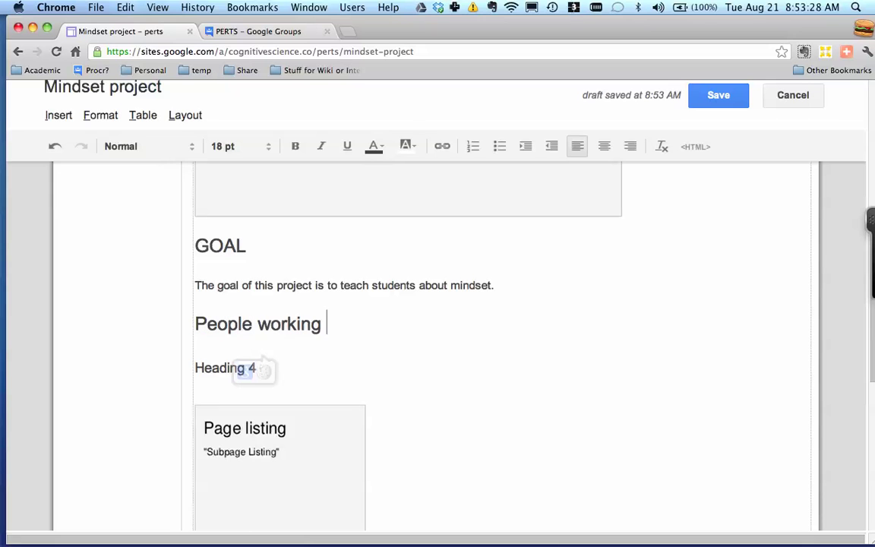
text(on it)
Enter the team members' first names followed by dots below the "People working on it" heading and save the page
key(Return)
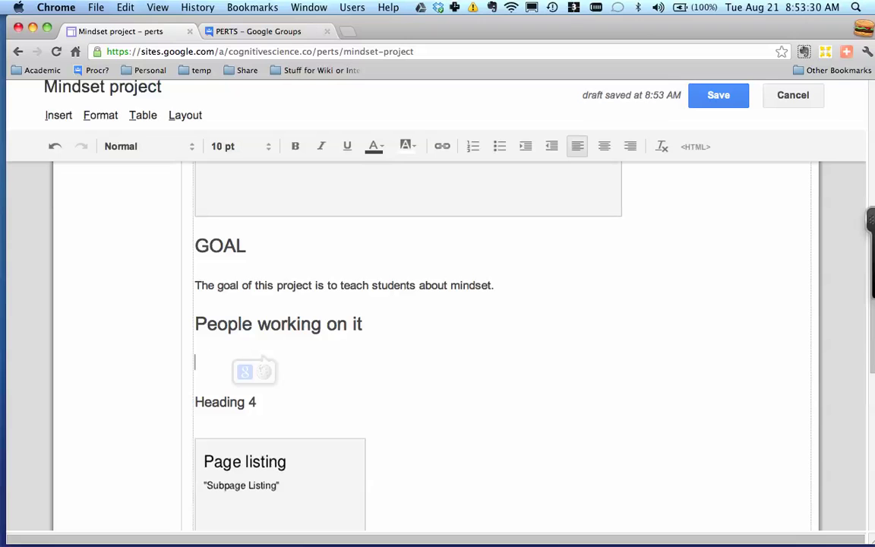
text(Eric, Dave, Carissa)
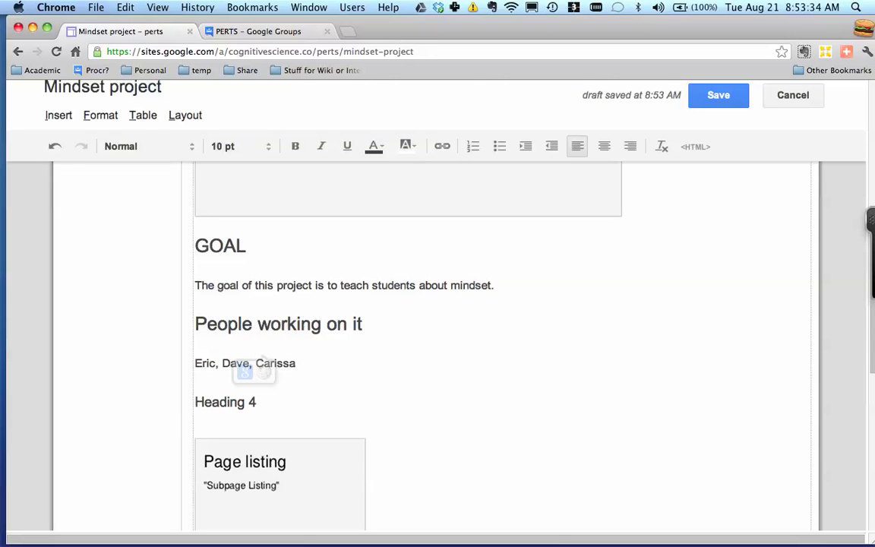
text(, ..)
key(Down)
key(Down)
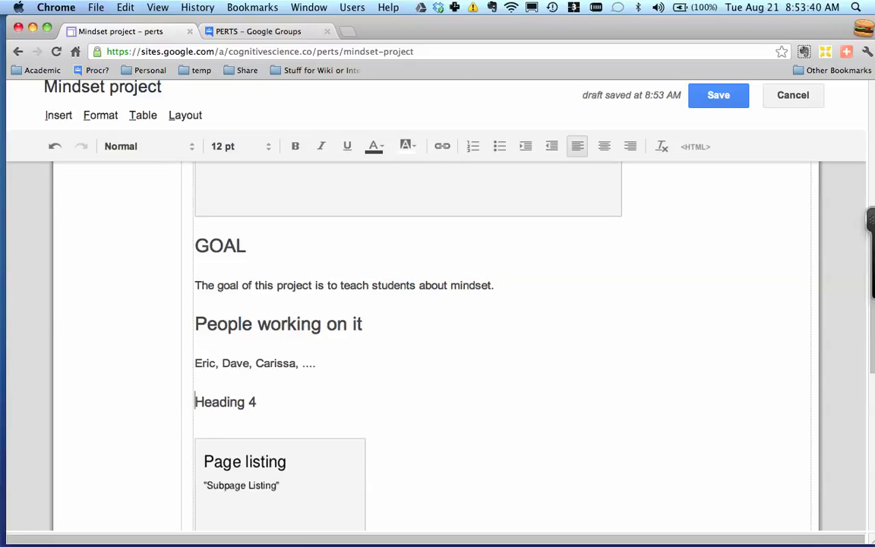
key(ctrl+s)
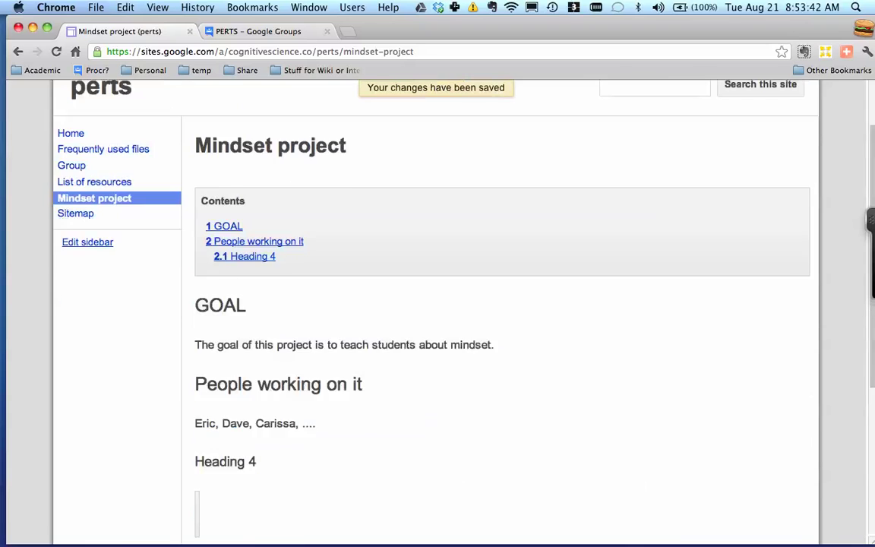
Create a page named "Relevant Literature" under Mindset project using the Contents & Subpage listing template
scroll(502, 341, down, 2)
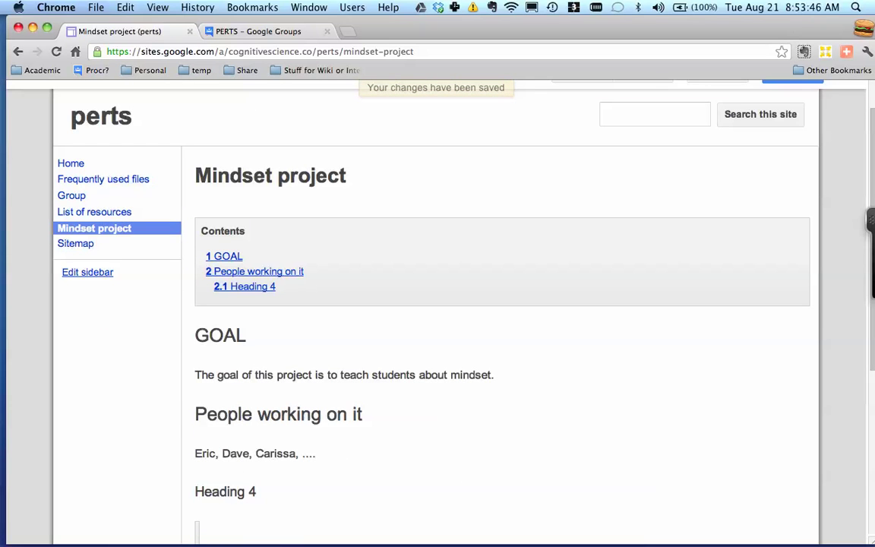
scroll(501, 304, down, 5)
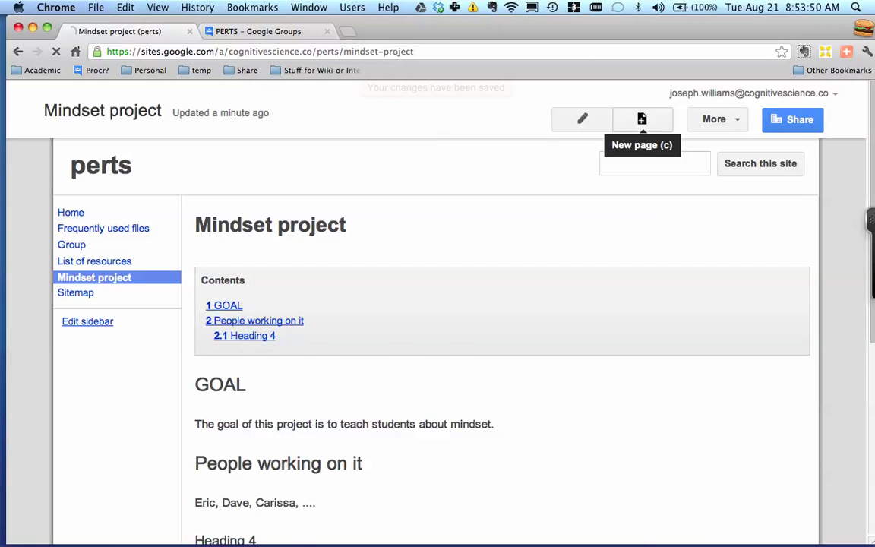
click(642, 120)
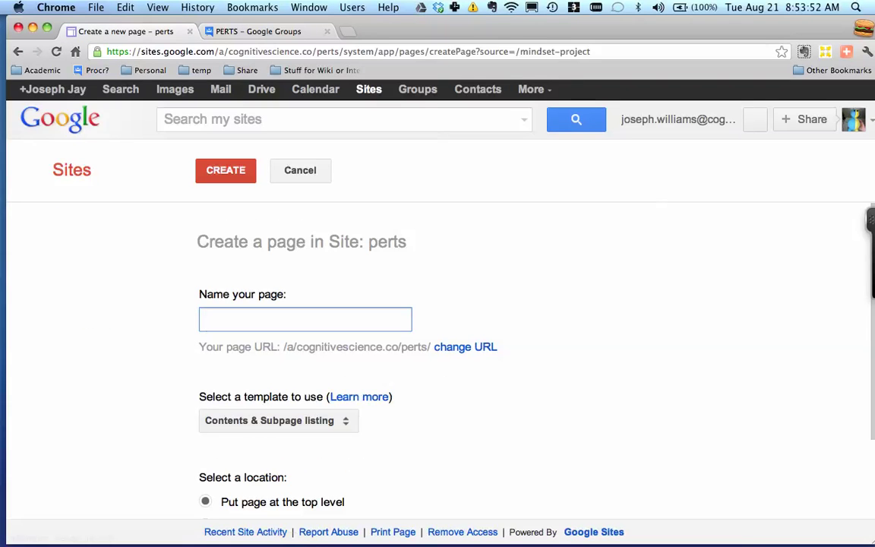
scroll(441, 361, down, 1)
text(R)
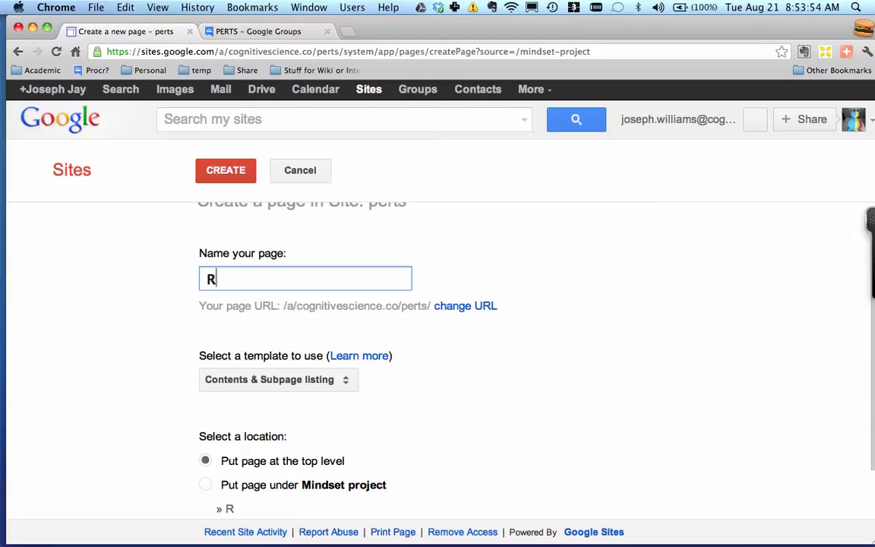
text(elevant Literature)
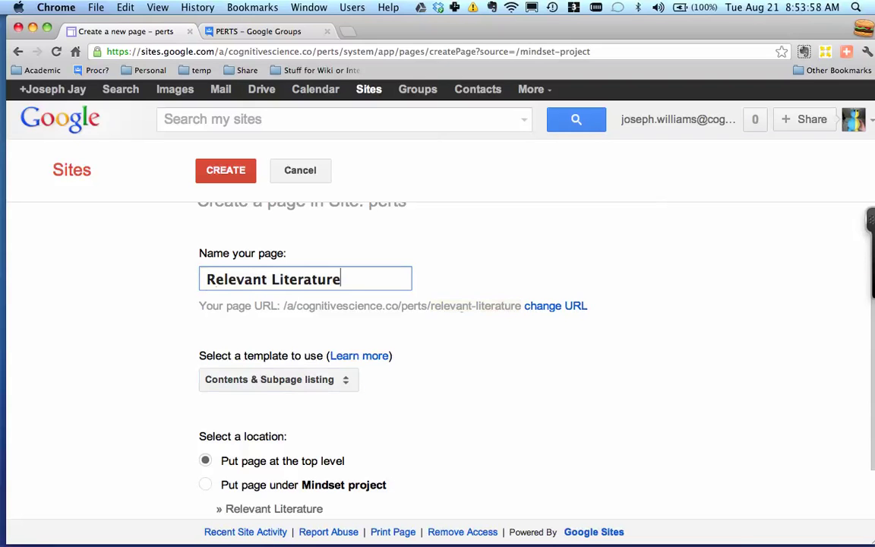
click(304, 485)
scroll(303, 486, down, 2)
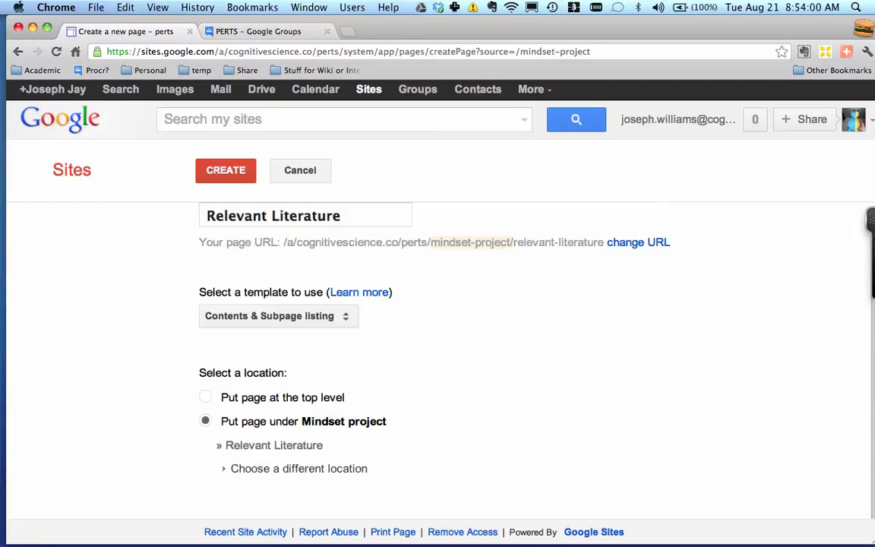
click(226, 170)
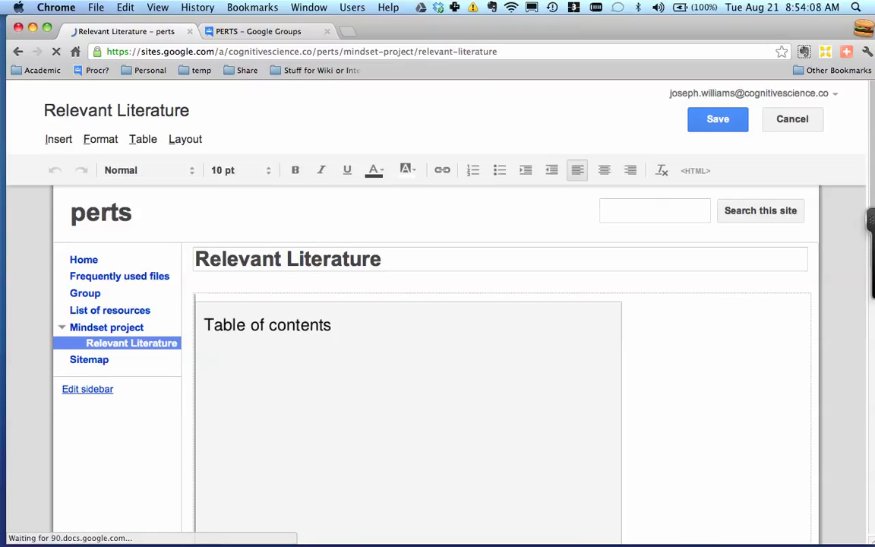
Replace the three placeholder headings on the Relevant Literature page with the filler text "ffdsaf" in normal 10 pt text
scroll(501, 342, down, 5)
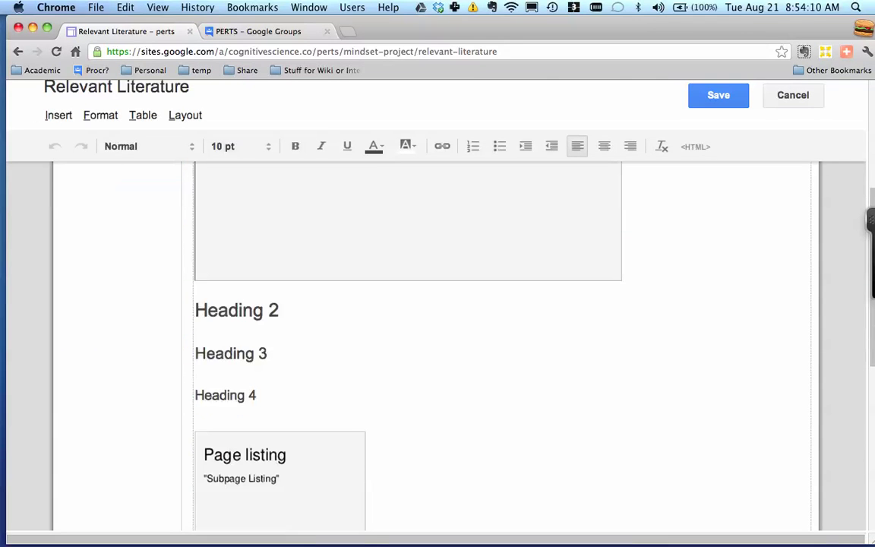
drag(257, 396, 194, 308)
key(BackSpace)
text(ffdsaf)
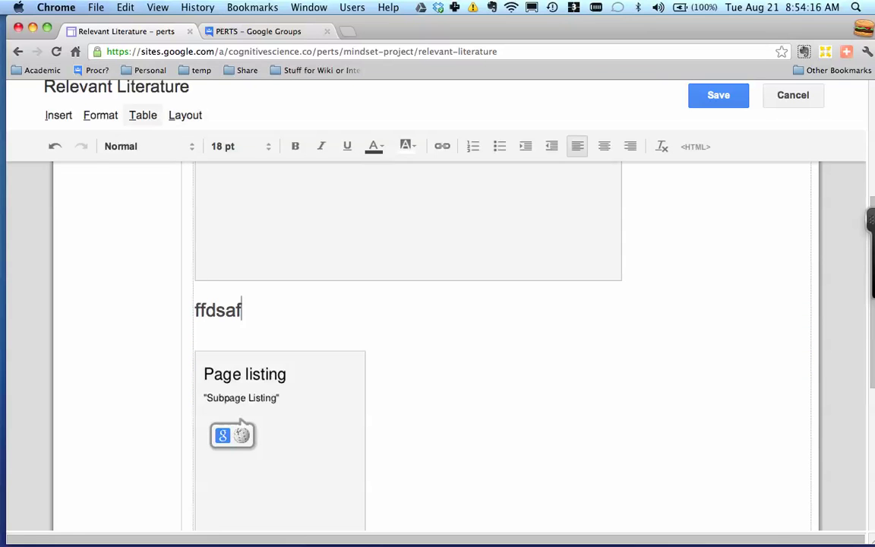
click(101, 115)
click(147, 266)
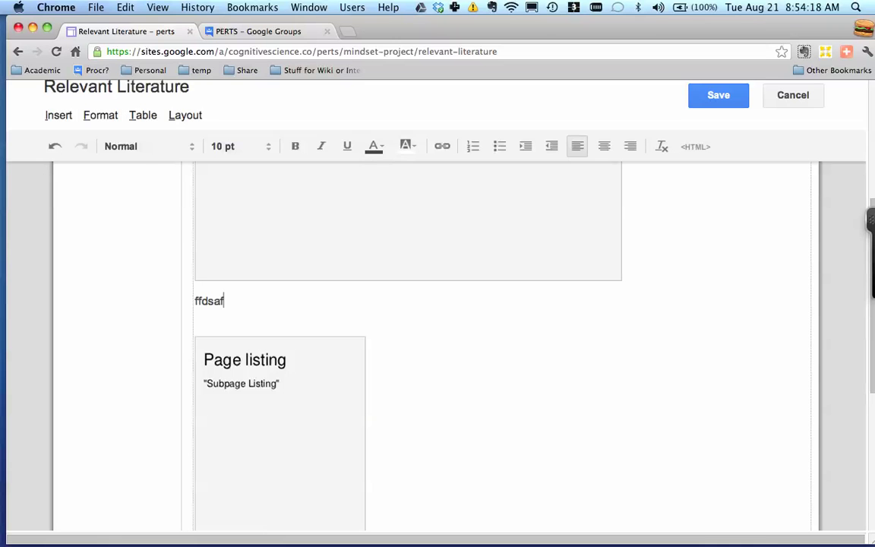
Replace the filler text with "Dweck et al....." followed by a new line, and save the Relevant Literature page
drag(226, 301, 193, 301)
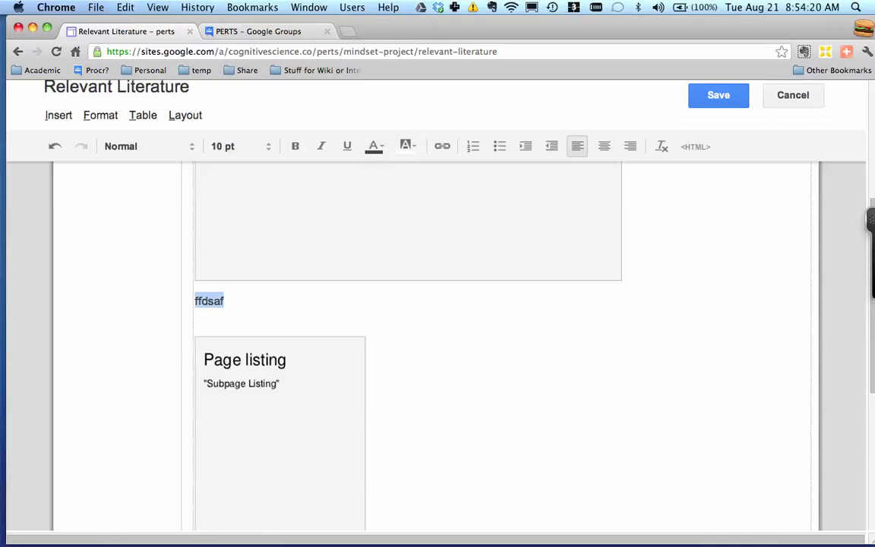
text(Dweck et al)
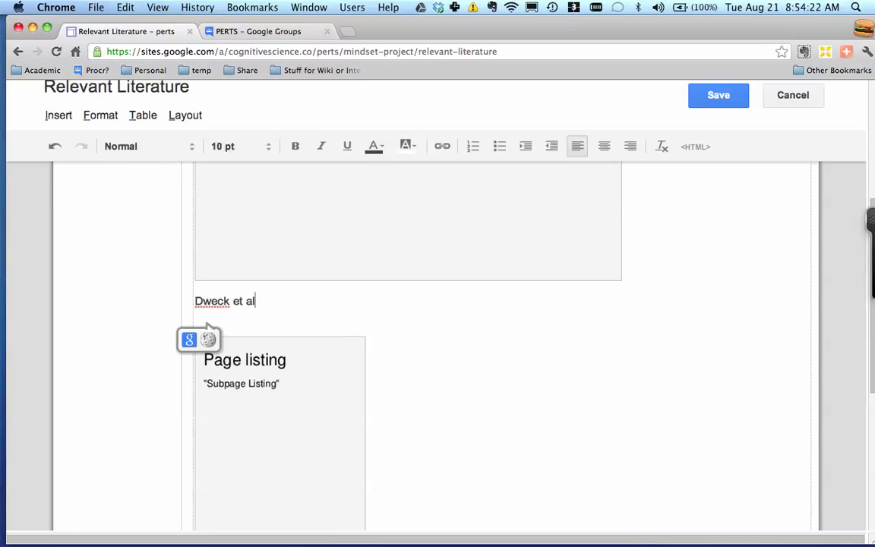
text(.....)
key(Return)
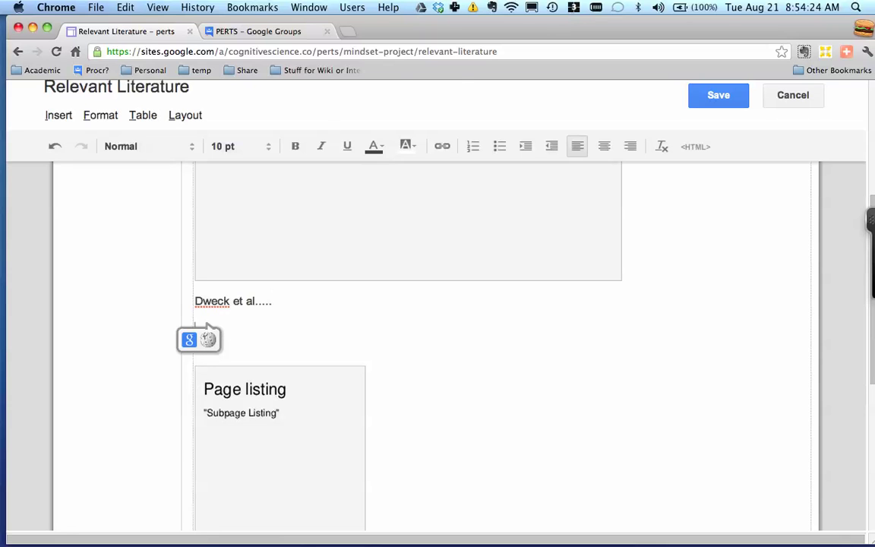
key(ctrl+s)
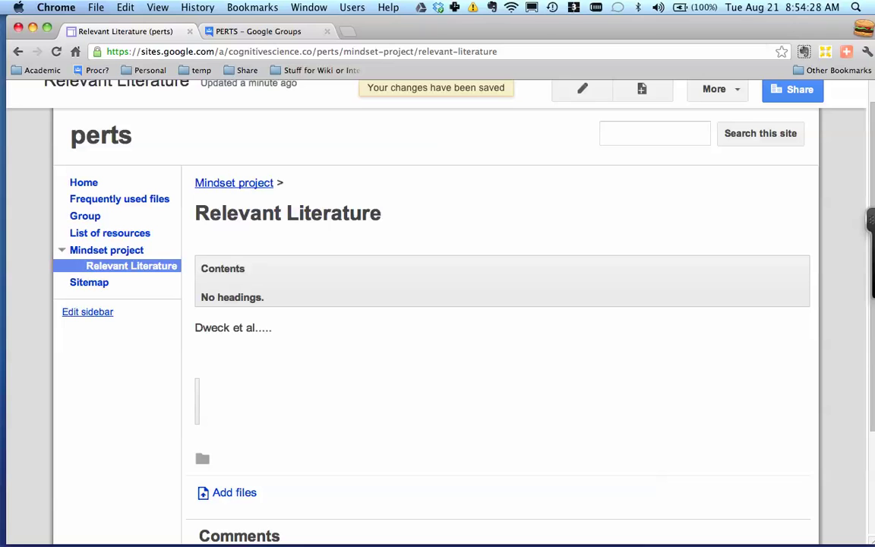
Edit the Mindset project page, empty the Subpage Listing's width for 100% width, and save both the listing and the page
click(107, 250)
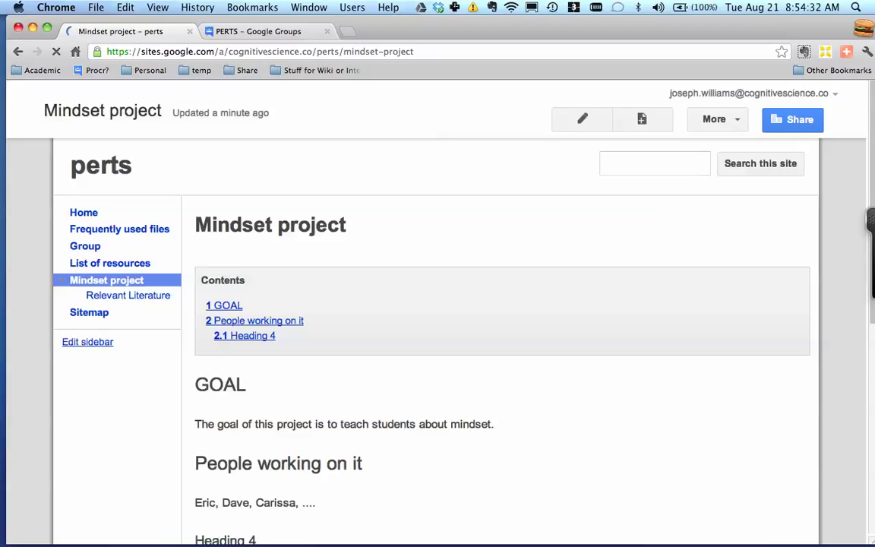
scroll(323, 304, down, 5)
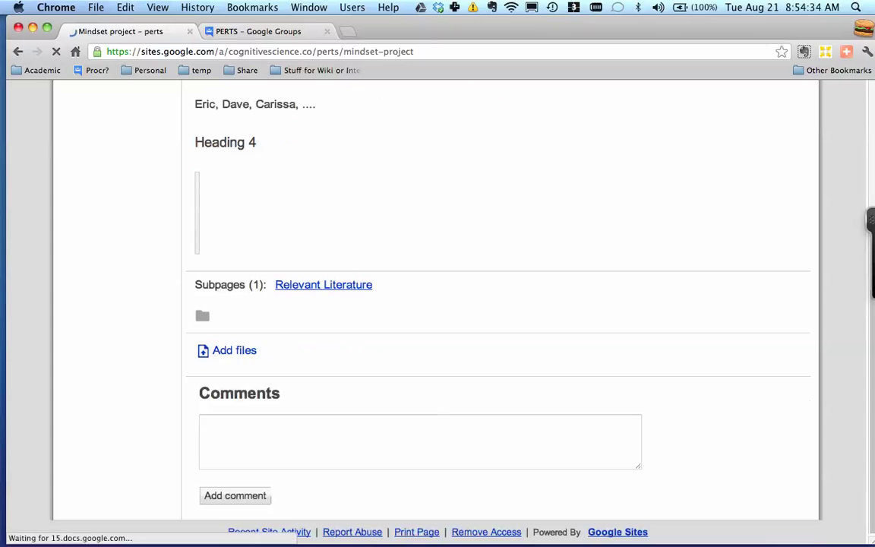
scroll(323, 286, up, 3)
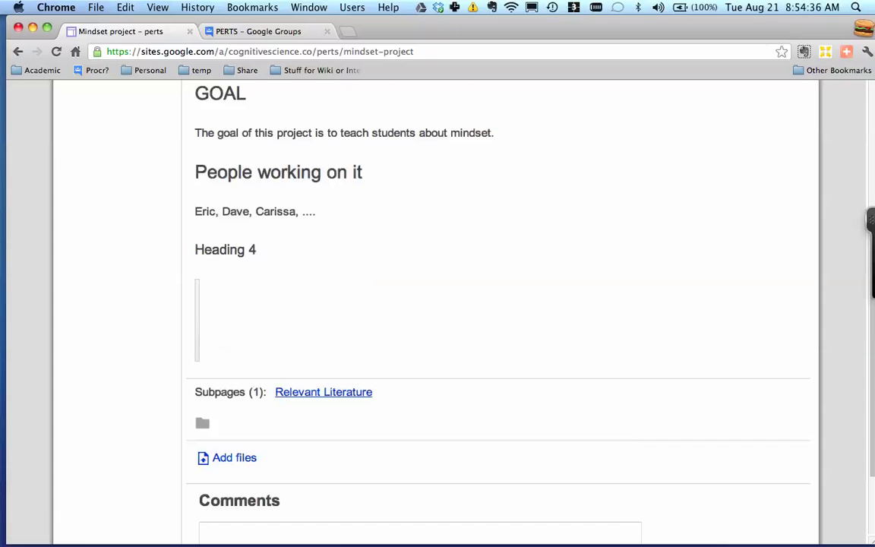
key(e)
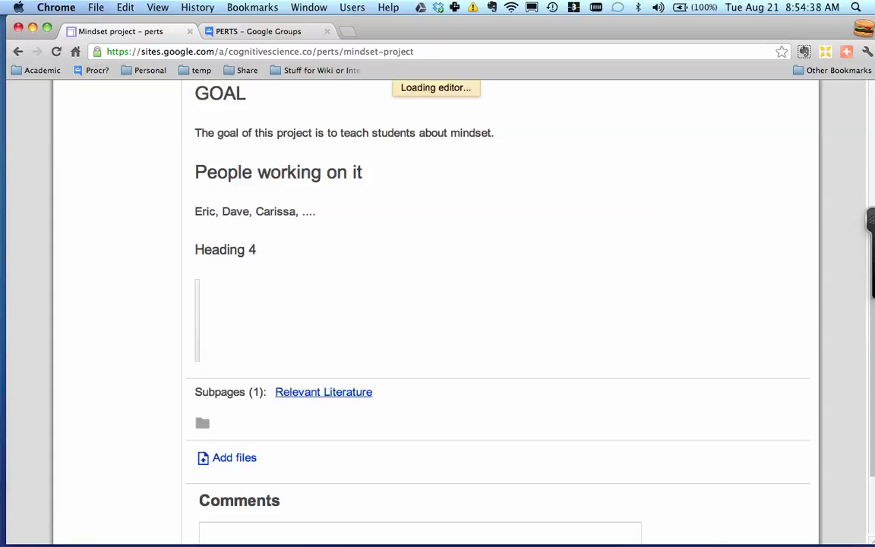
scroll(438, 345, down, 4)
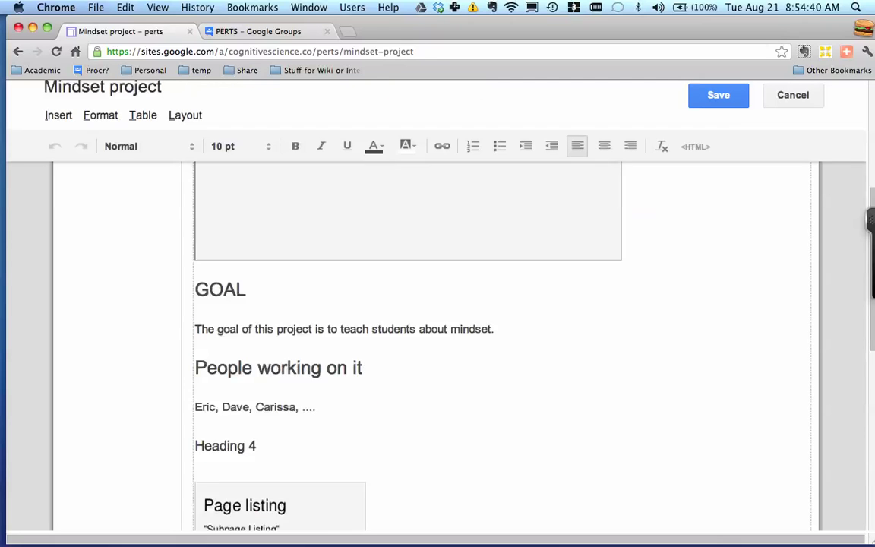
click(279, 354)
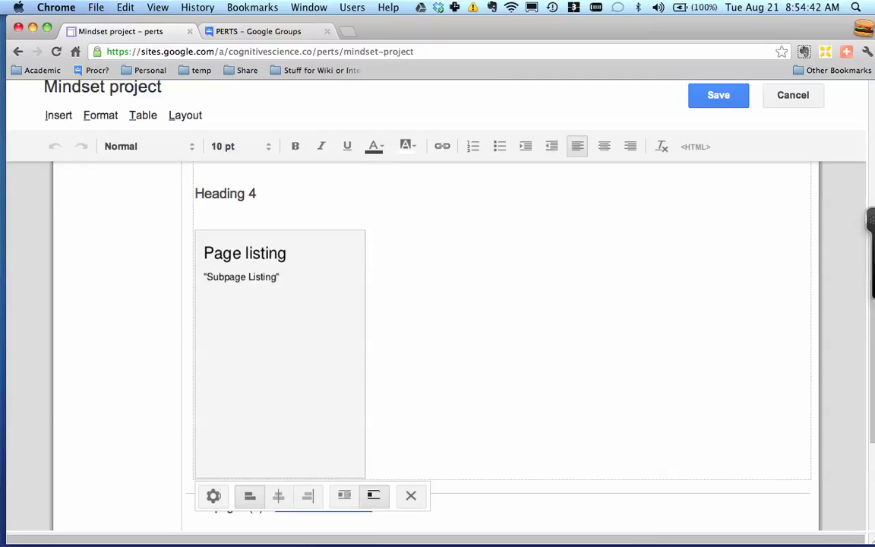
click(213, 496)
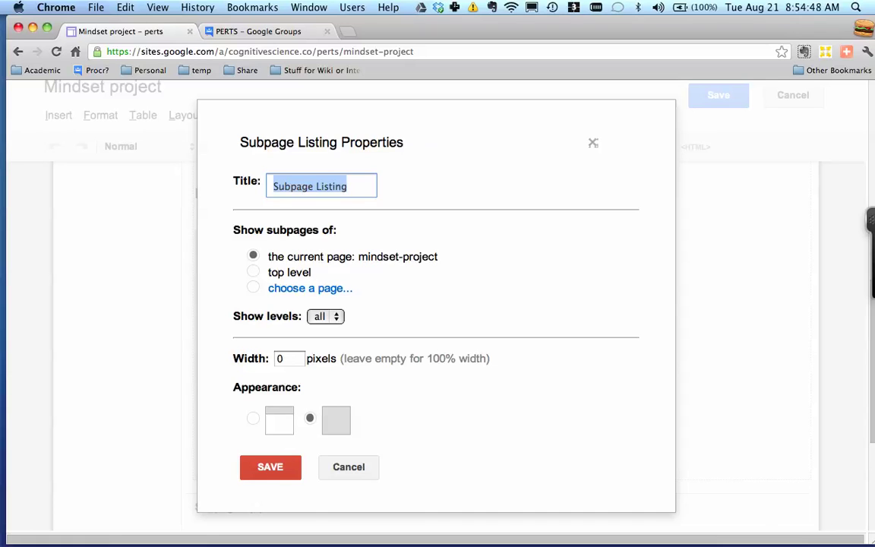
click(291, 358)
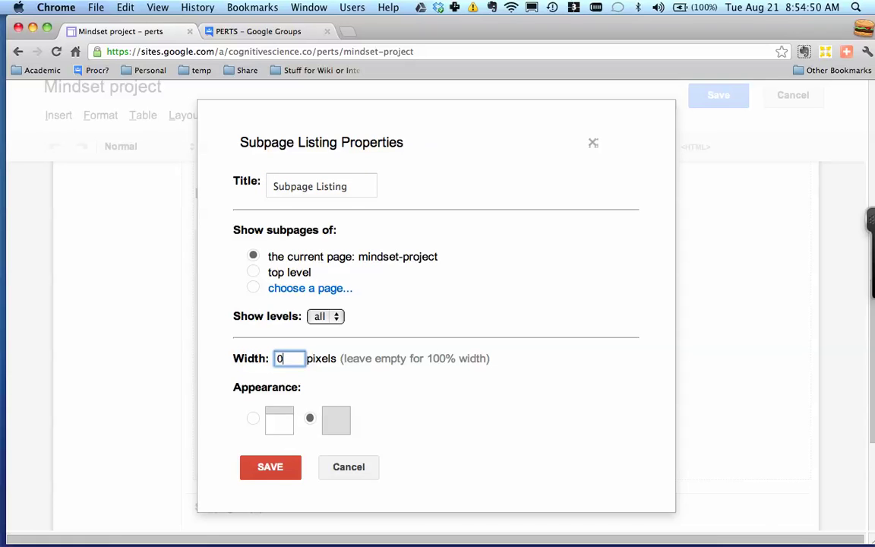
key(BackSpace)
click(271, 468)
key(super+s)
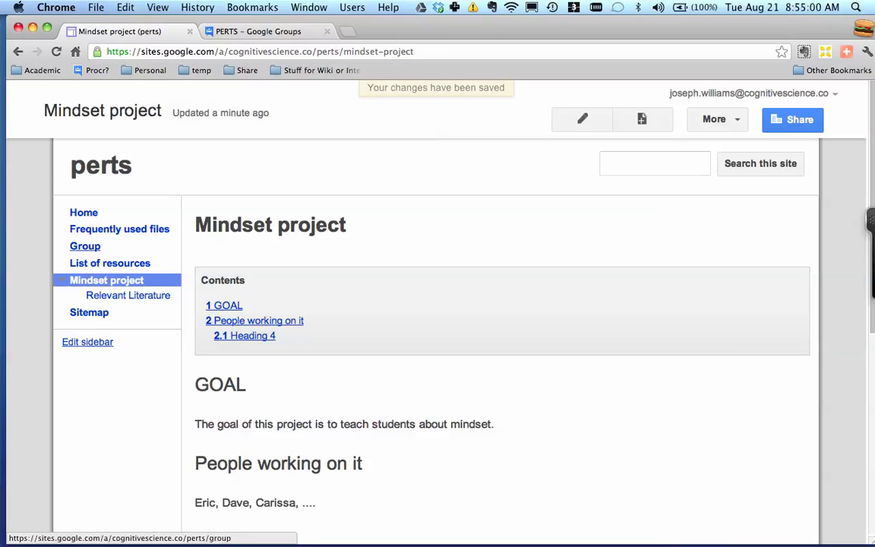
Follow the Heading 4 link in the Mindset project page's table of contents and review the subpage listing there
drag(242, 226, 291, 225)
click(290, 226)
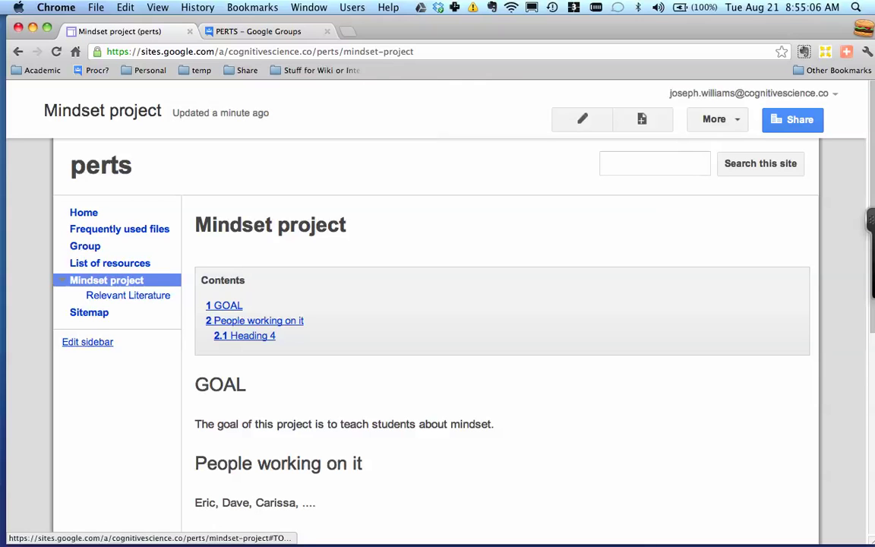
click(253, 336)
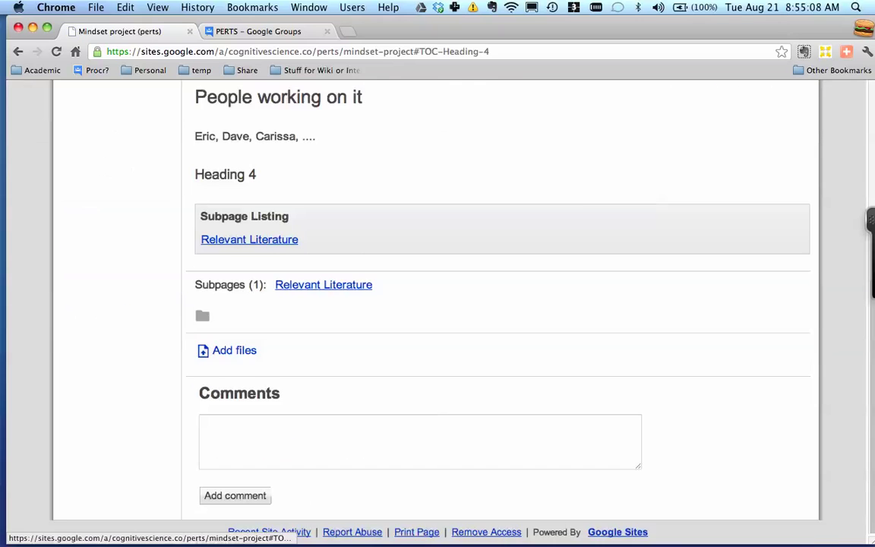
scroll(253, 336, up, 5)
click(244, 325)
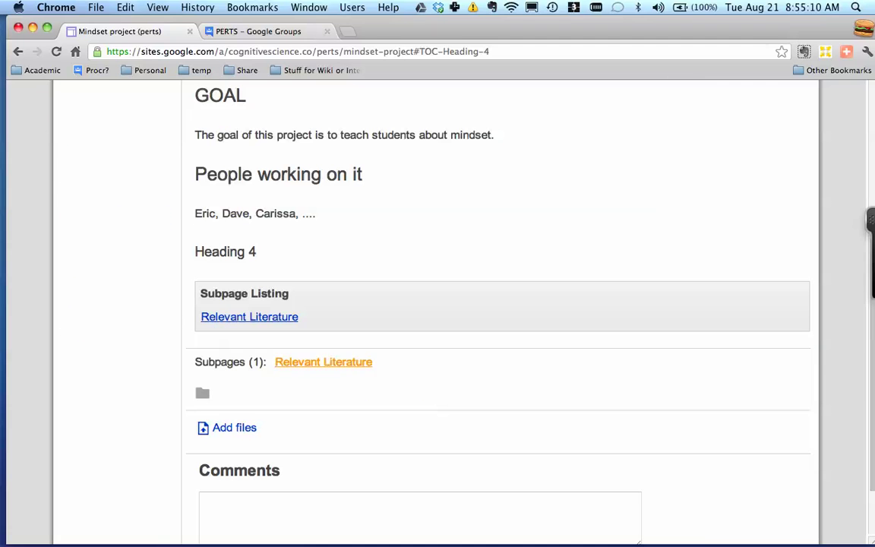
scroll(245, 335, up, 5)
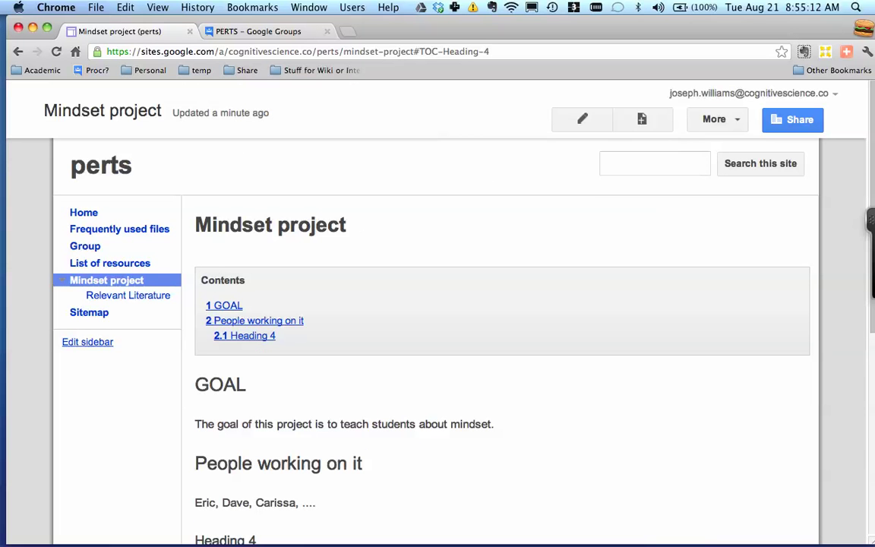
Search the perts site for "literature"
click(655, 163)
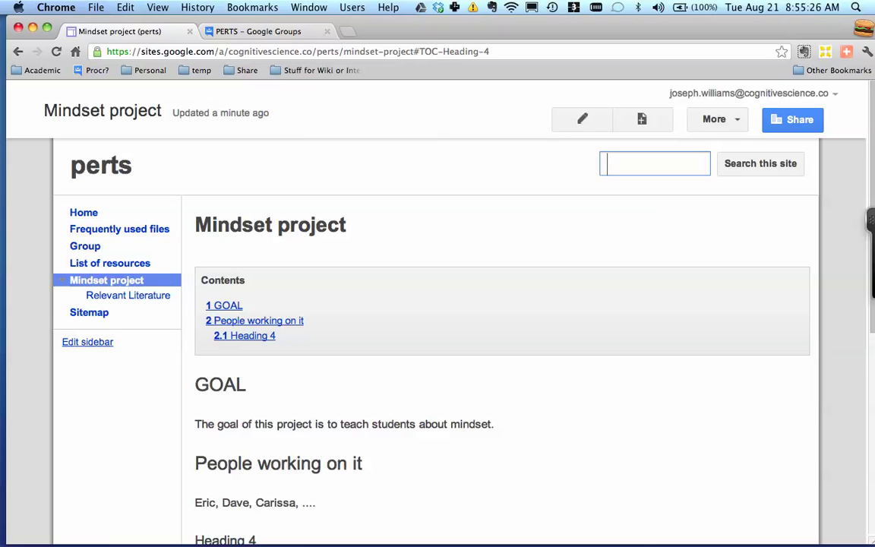
text(literature)
key(Return)
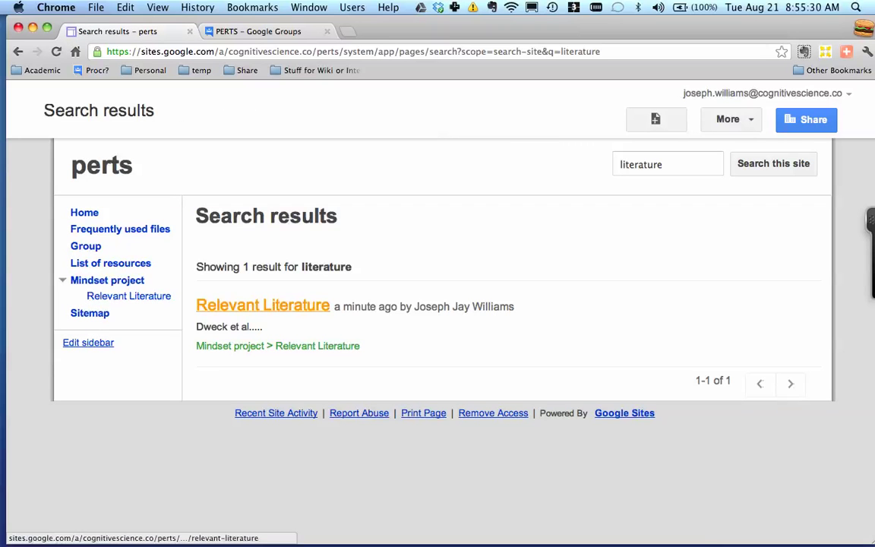
Search the perts site for "mindset", and clear the search term once the results are shown
double_click(662, 164)
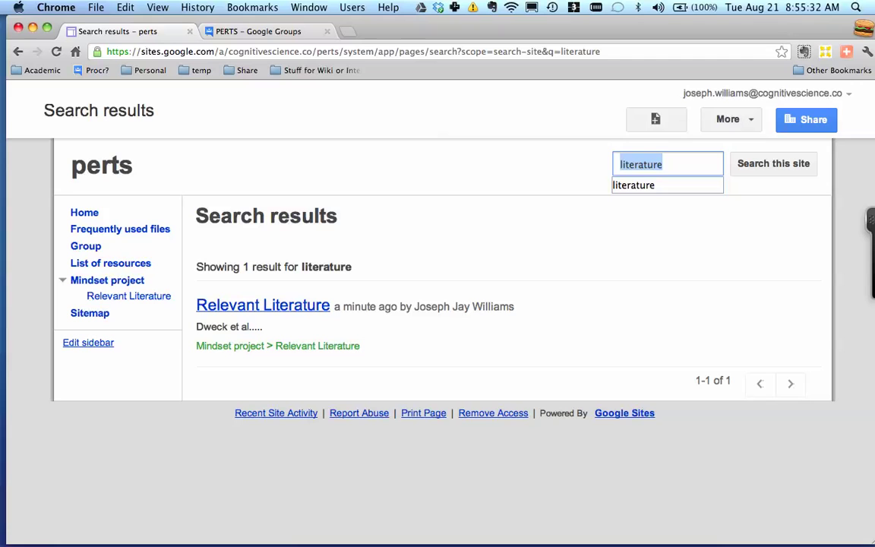
text(mindset)
key(Return)
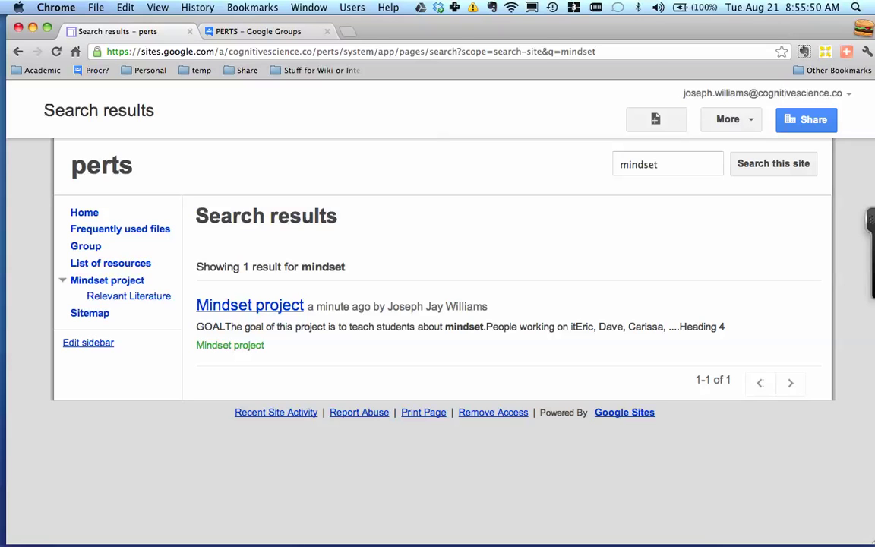
click(668, 164)
double_click(638, 164)
key(BackSpace)
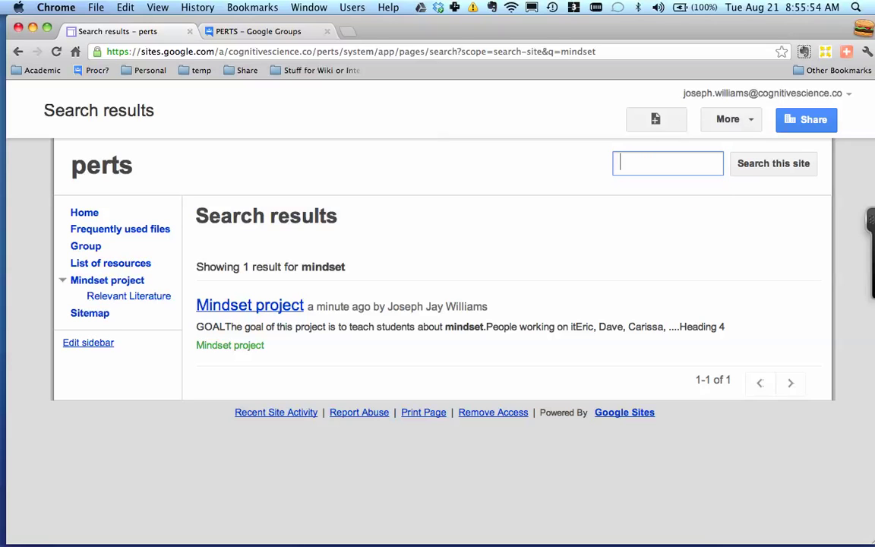